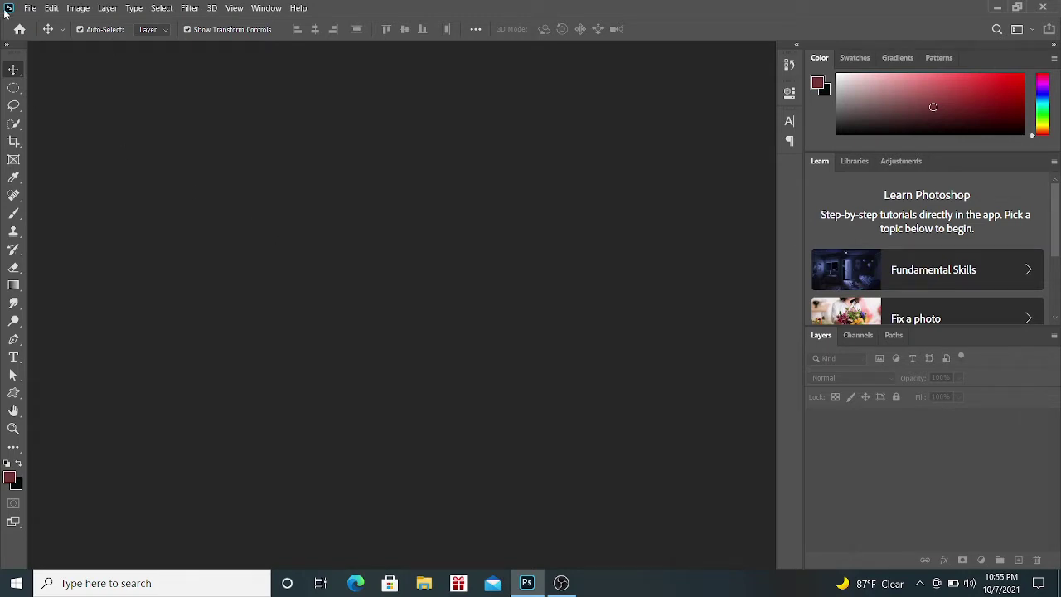
# Create a new 1920 × 1080 px document at 72 ppi with a white background
pyautogui.click(30, 9)
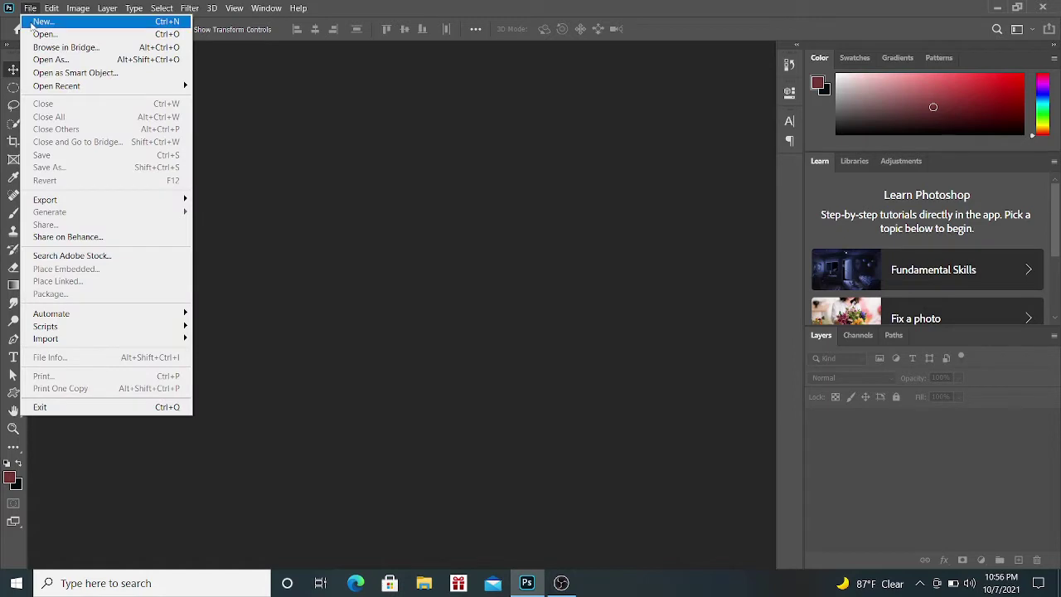
pyautogui.click(36, 20)
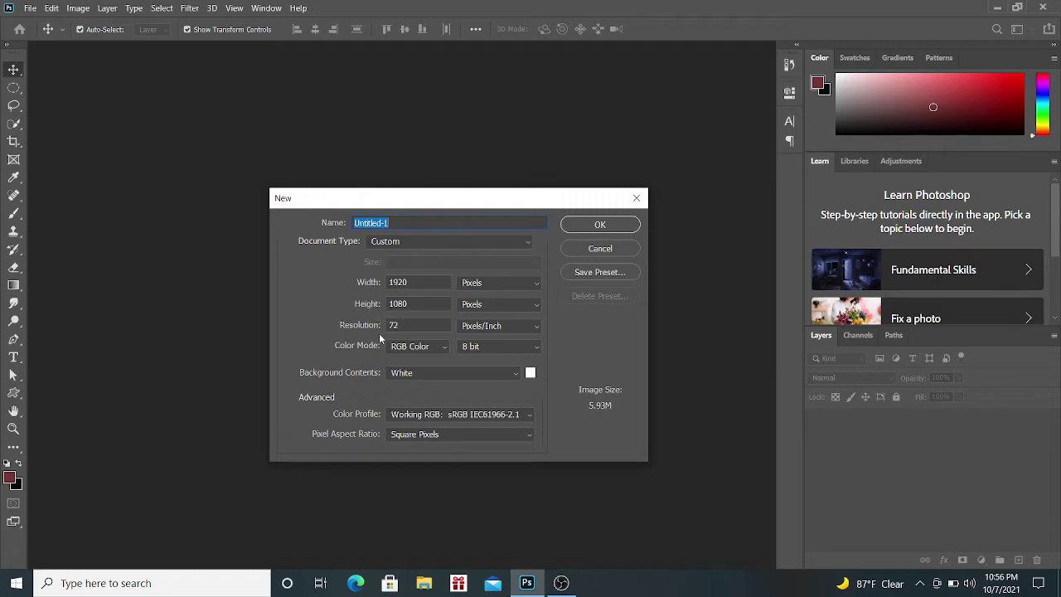
pyautogui.click(603, 233)
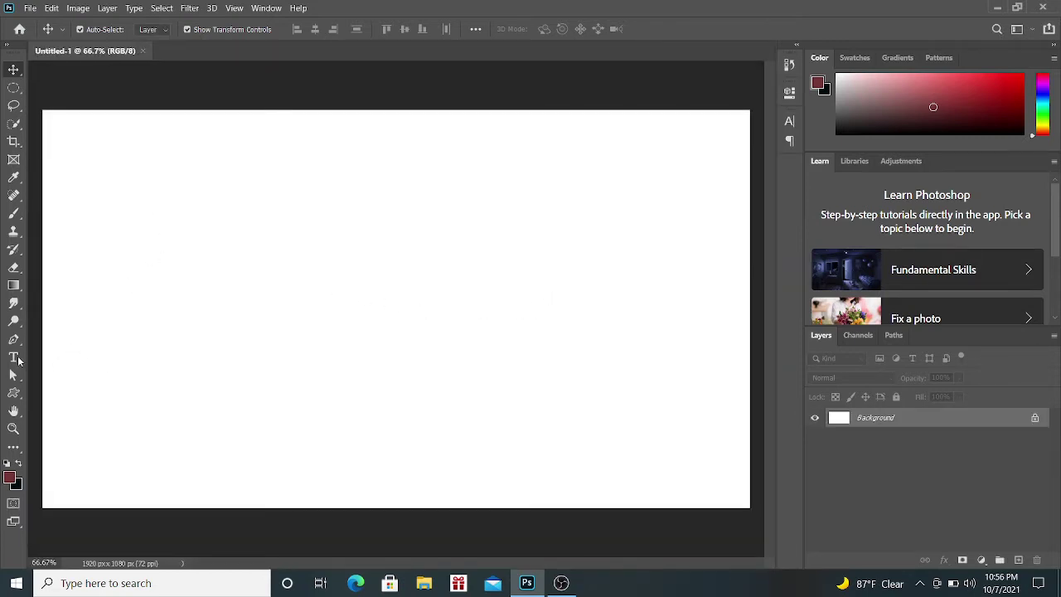
# Add a text layer reading 'N' near the middle of the canvas and commit it
pyautogui.click(15, 358)
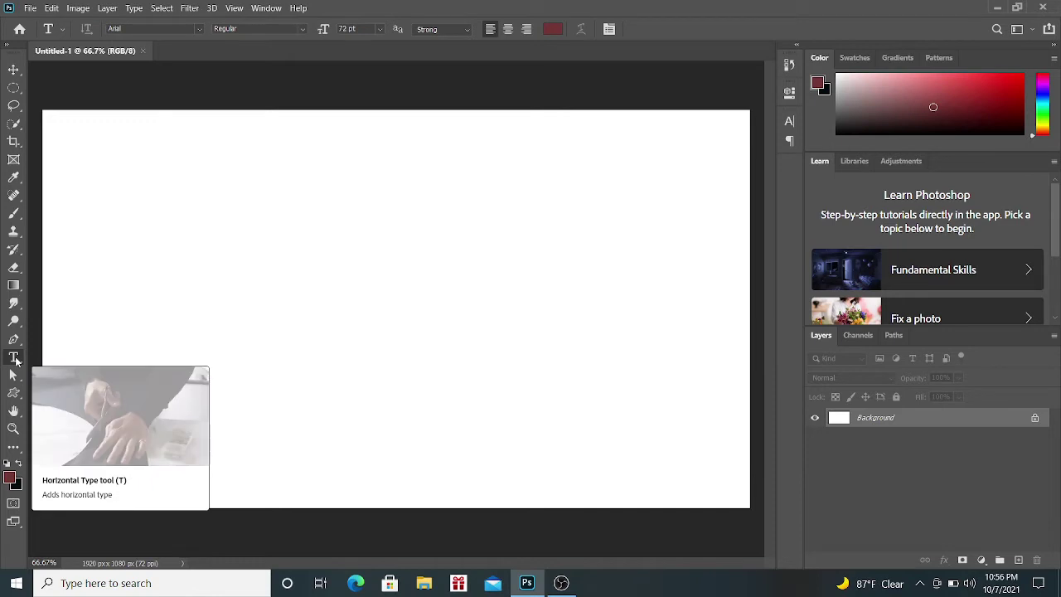
pyautogui.click(280, 267)
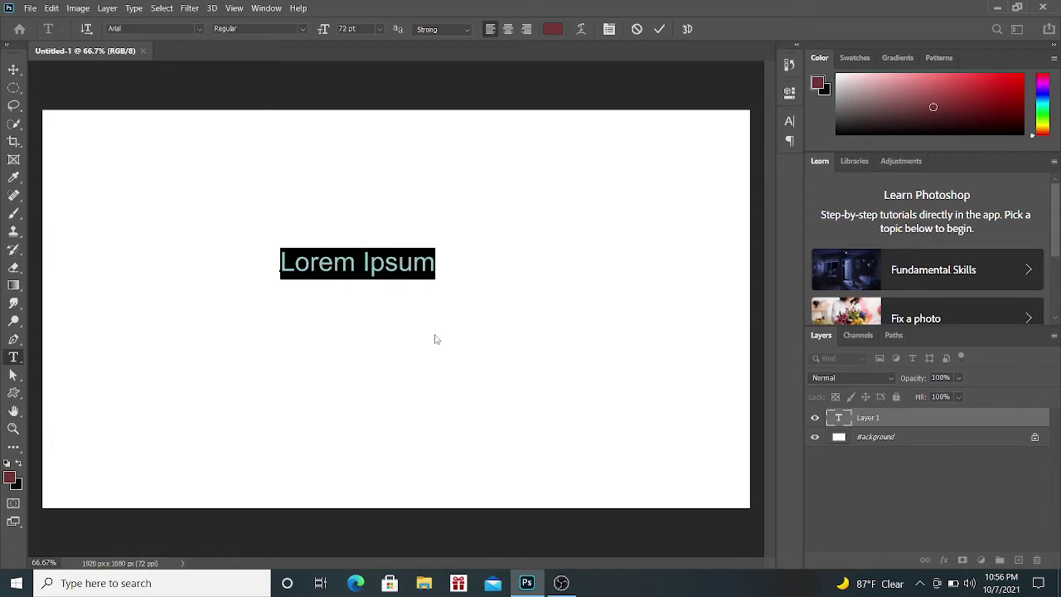
pyautogui.write('N')
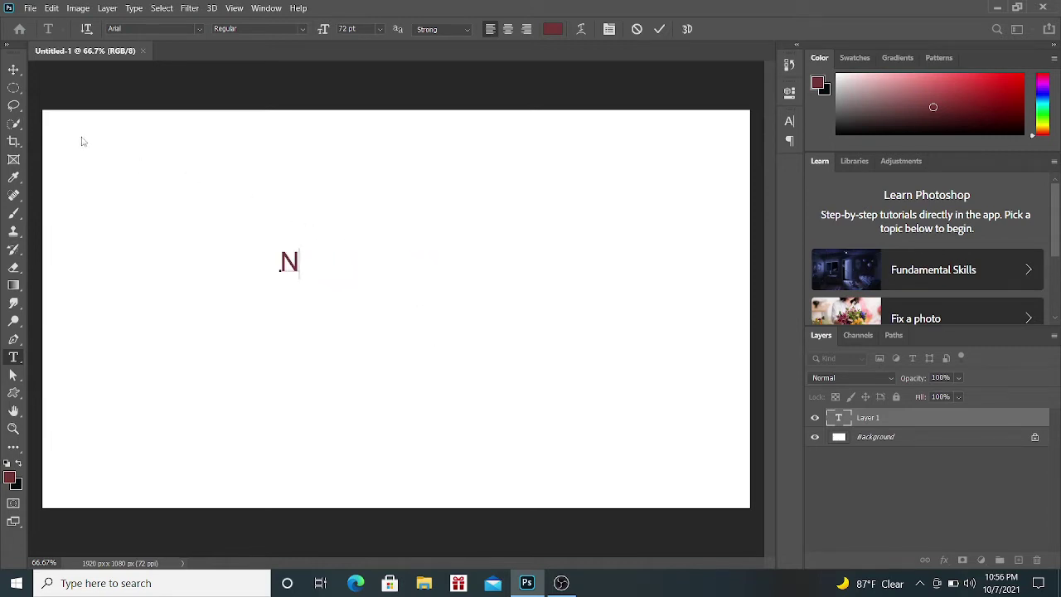
pyautogui.click(10, 72)
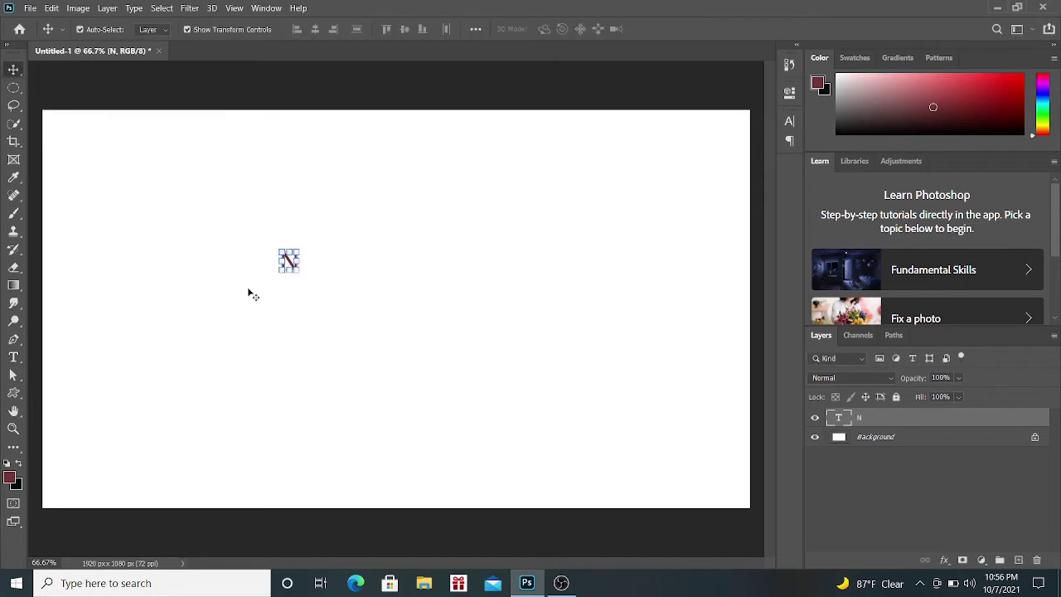
# Scale the N up to about 959 pt so it fills most of the canvas, centred
pyautogui.moveTo(300, 274)
pyautogui.mouseDown()
pyautogui.moveTo(363, 324)
pyautogui.moveTo(544, 313)
pyautogui.mouseUp()
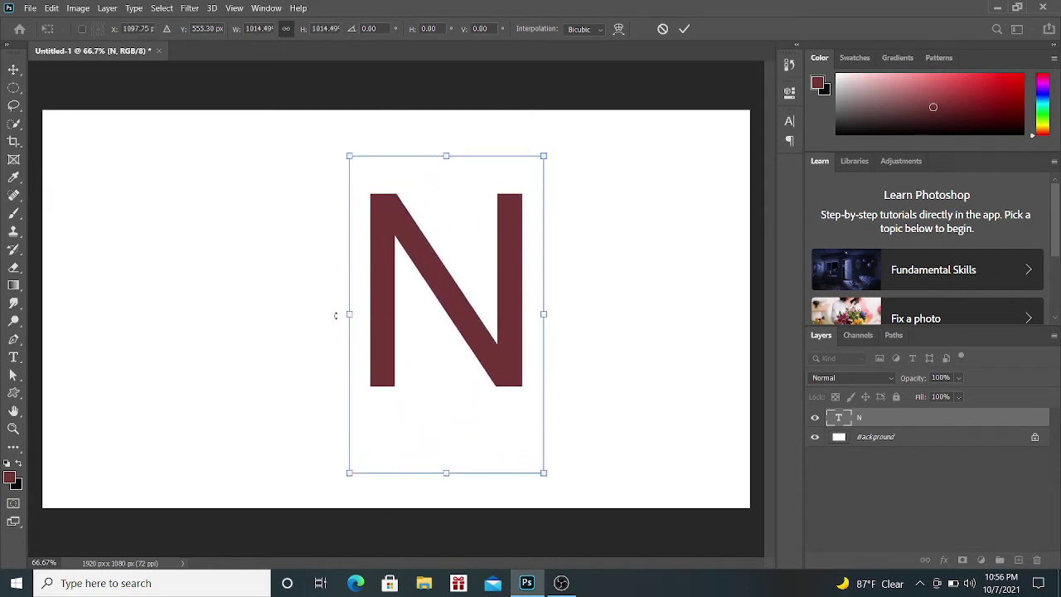
pyautogui.moveTo(351, 314); pyautogui.dragTo(317, 314)
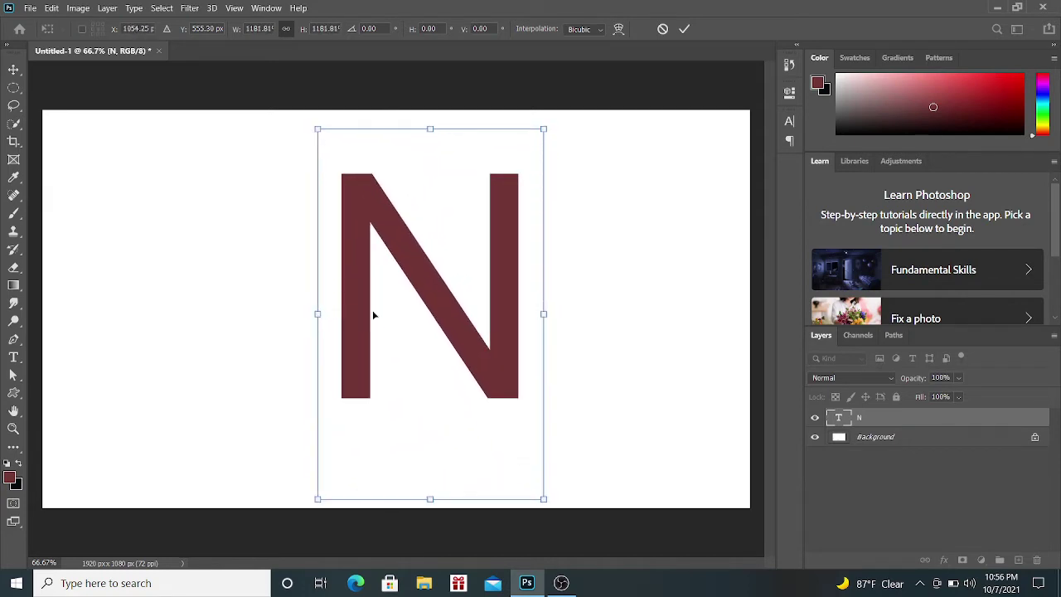
pyautogui.moveTo(431, 303); pyautogui.dragTo(406, 312)
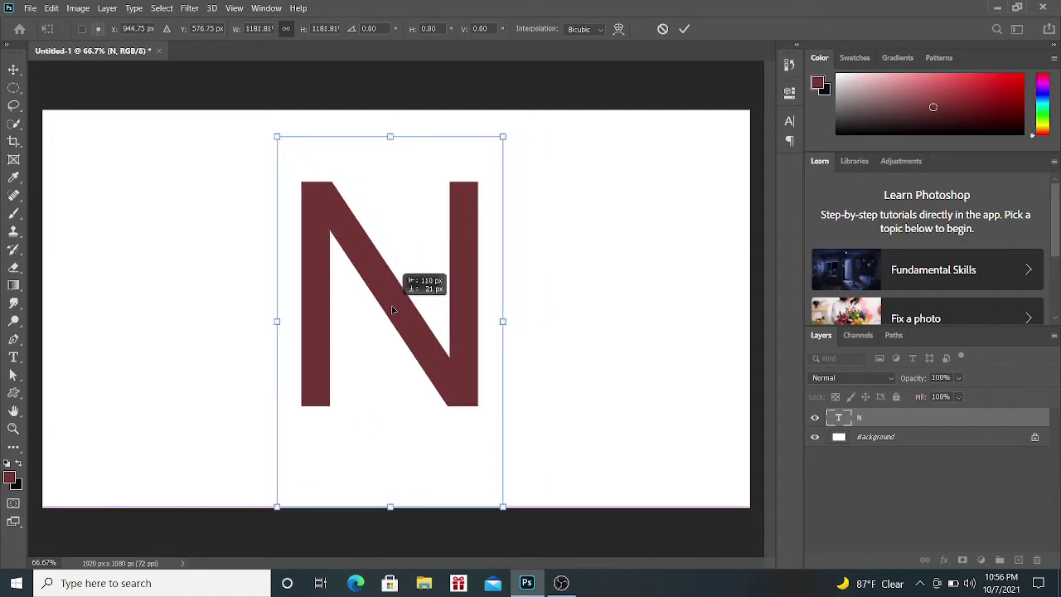
pyautogui.moveTo(500, 322); pyautogui.dragTo(532, 321)
pyautogui.moveTo(436, 326)
pyautogui.mouseDown()
pyautogui.moveTo(415, 314)
pyautogui.moveTo(441, 314)
pyautogui.moveTo(406, 327)
pyautogui.mouseUp()
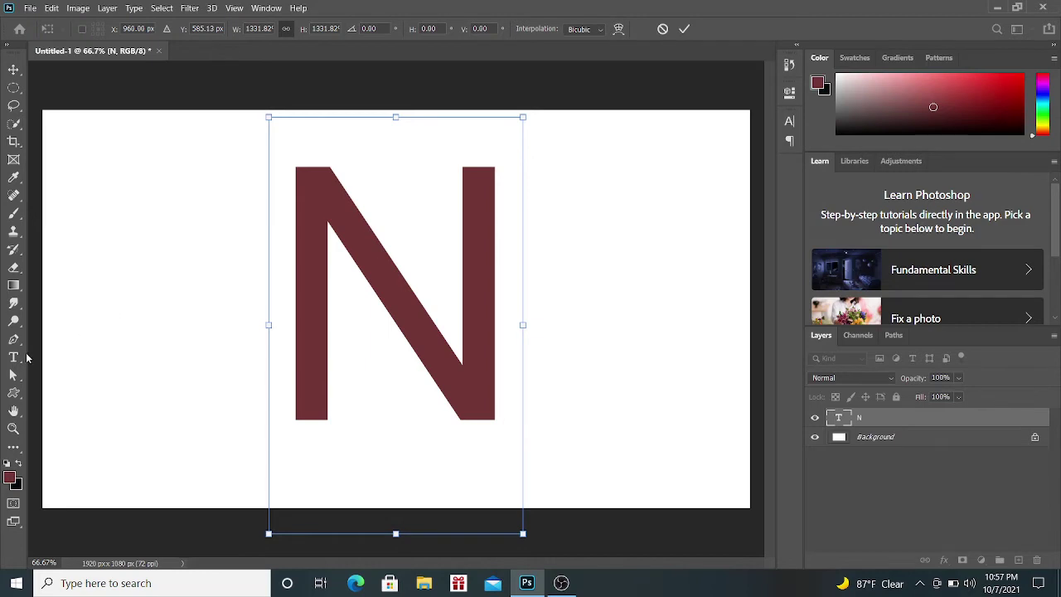
pyautogui.rightClick(17, 358)
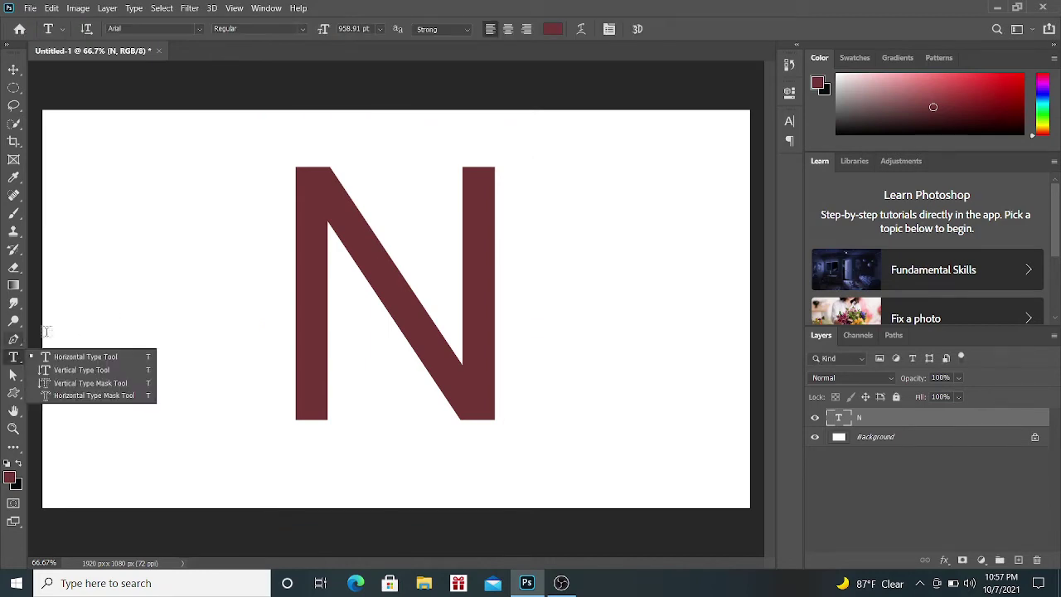
# Add a Gradient Overlay style to the N and bring up its Gradient Editor
pyautogui.click(107, 8)
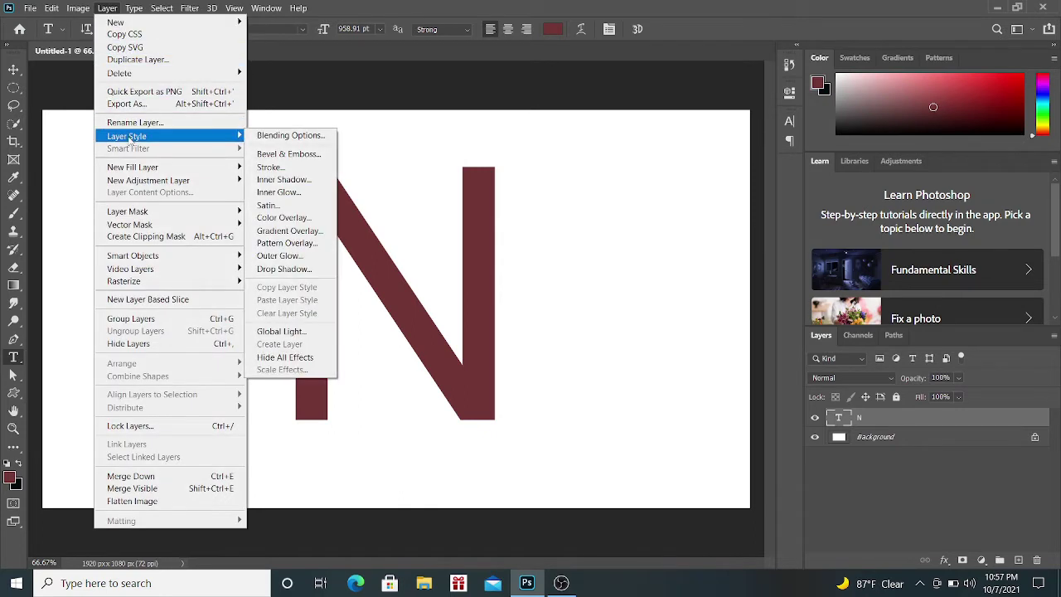
pyautogui.moveTo(127, 136)
pyautogui.click(296, 232)
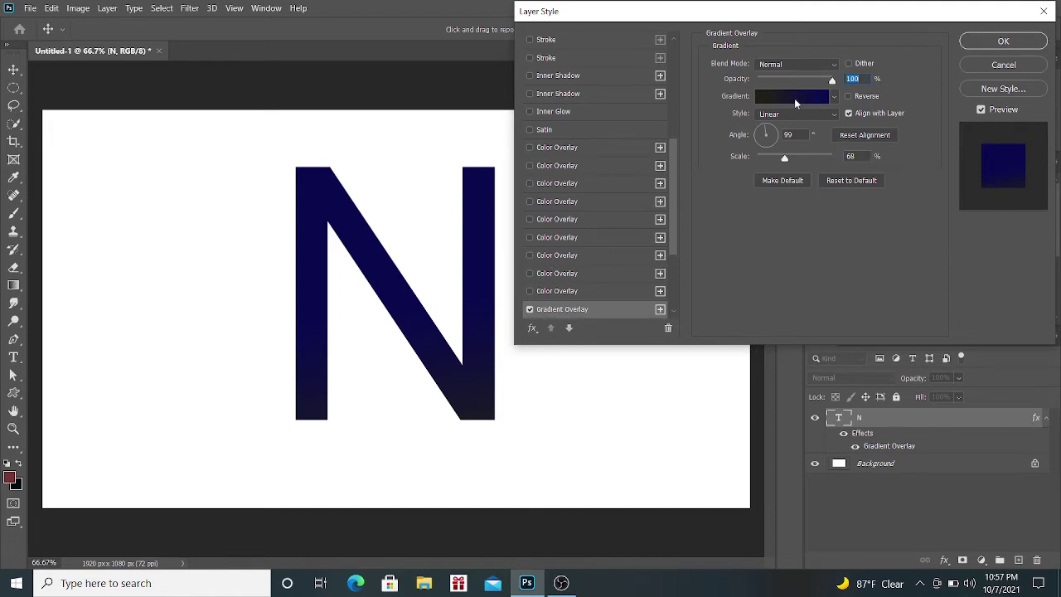
pyautogui.click(793, 98)
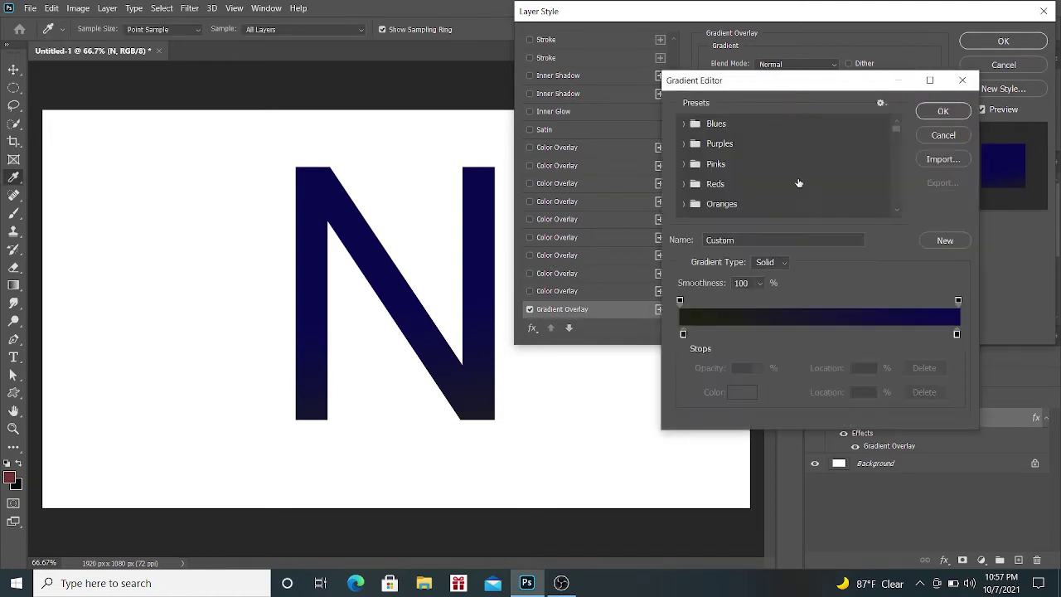
# Save the gradient as a new preset and set its left stop to yellow at 5%
pyautogui.click(945, 241)
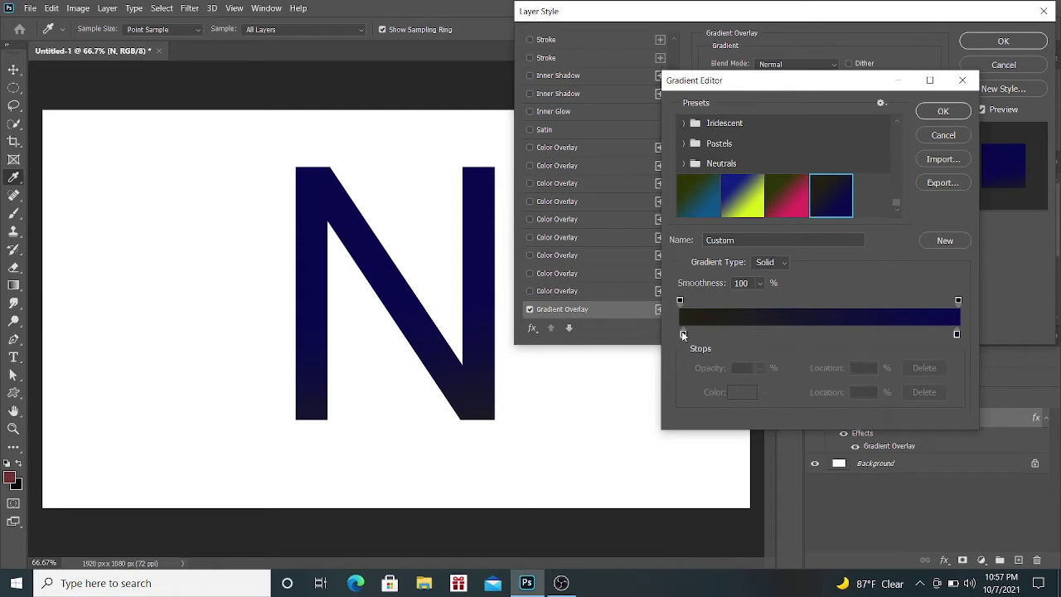
pyautogui.moveTo(682, 335); pyautogui.dragTo(694, 335)
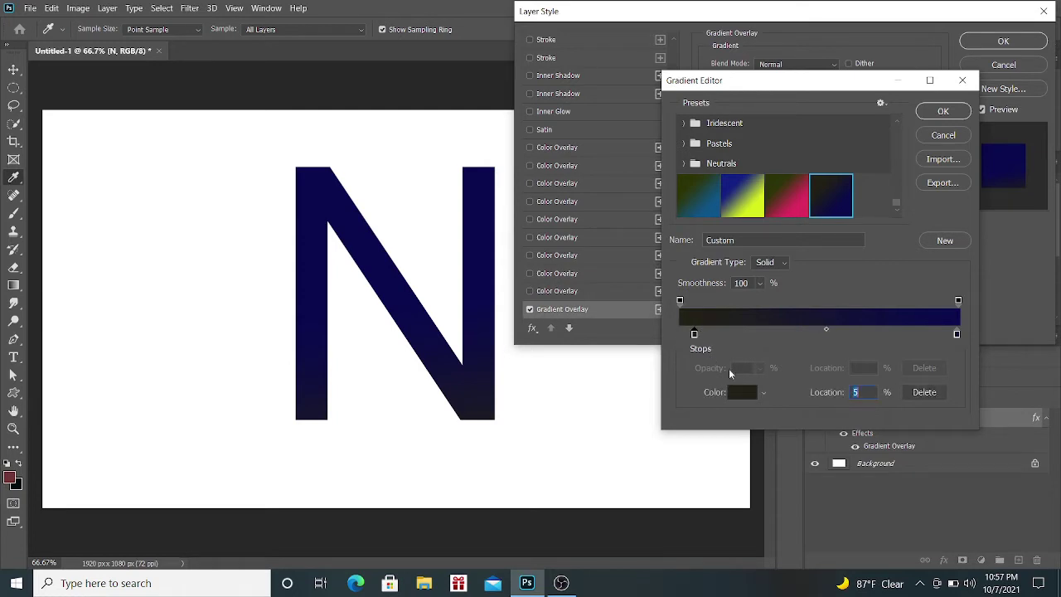
pyautogui.click(745, 394)
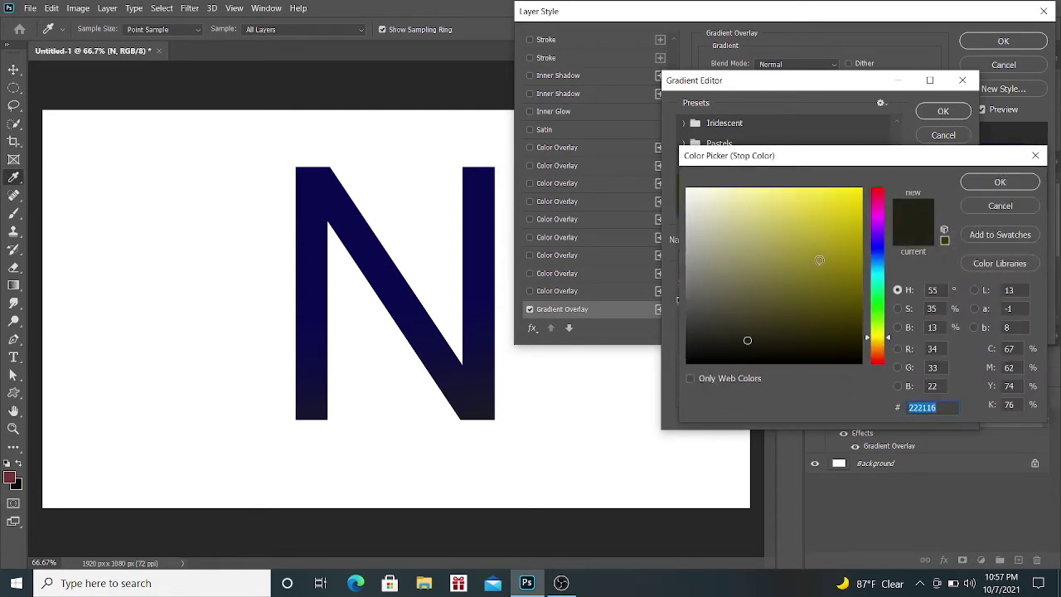
pyautogui.click(828, 240)
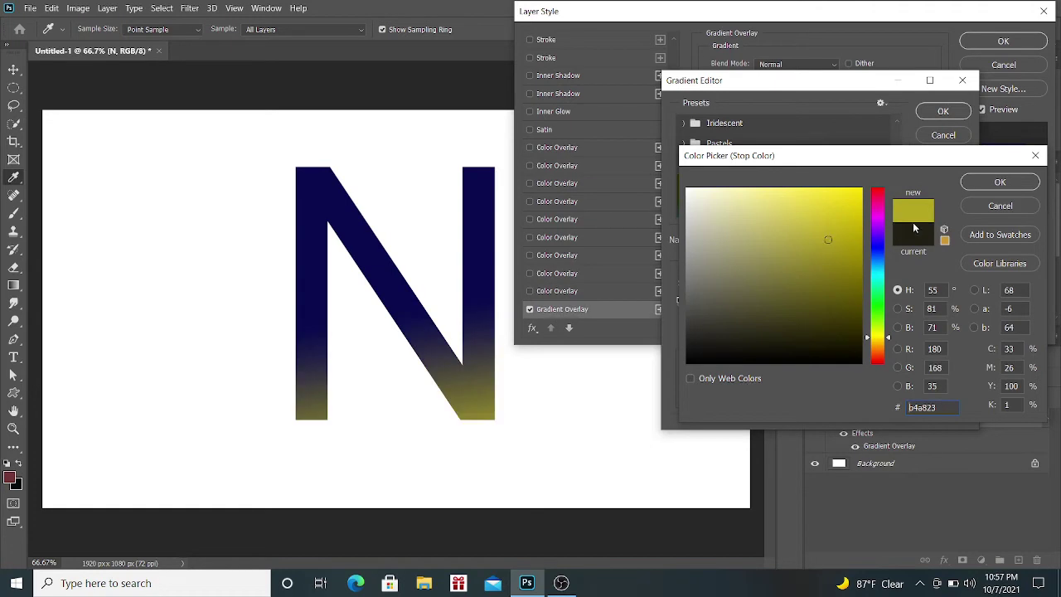
pyautogui.click(997, 184)
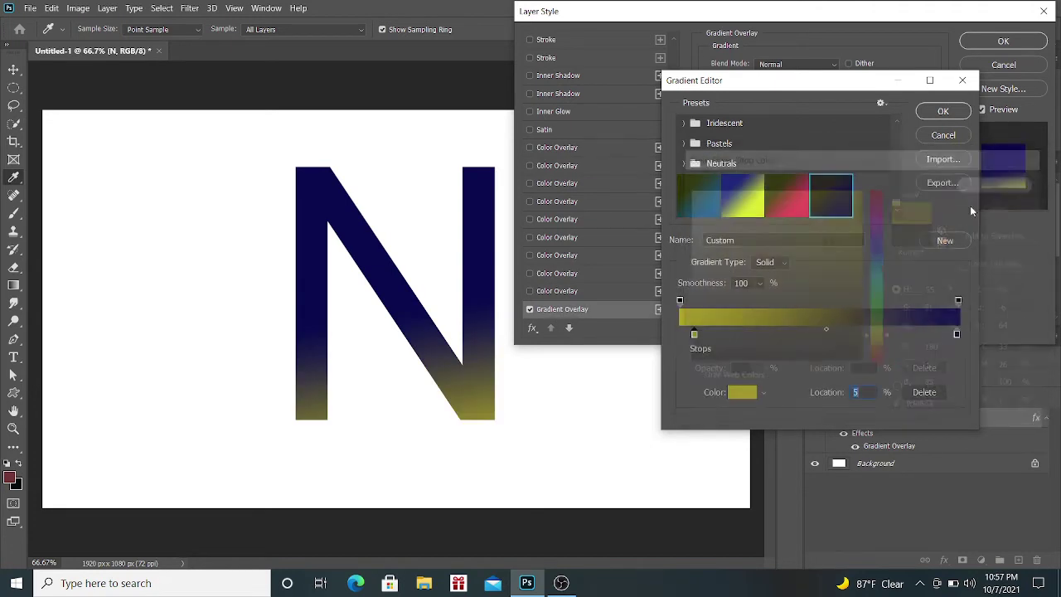
# Move the right stop to 94% in blue, then apply the dark navy gradient
pyautogui.click(957, 333)
pyautogui.moveTo(957, 334); pyautogui.dragTo(941, 335)
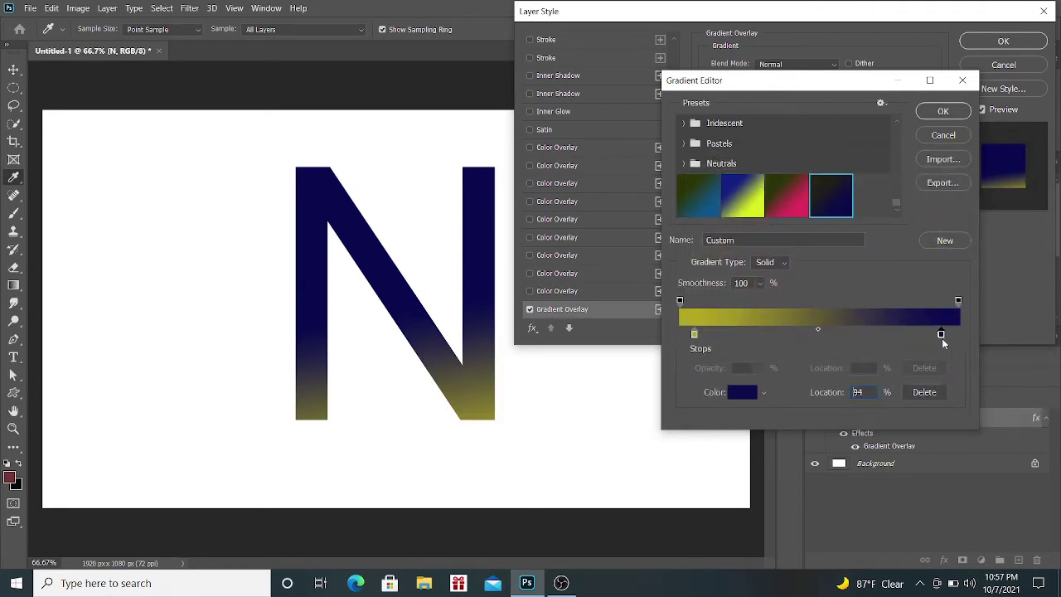
pyautogui.click(748, 395)
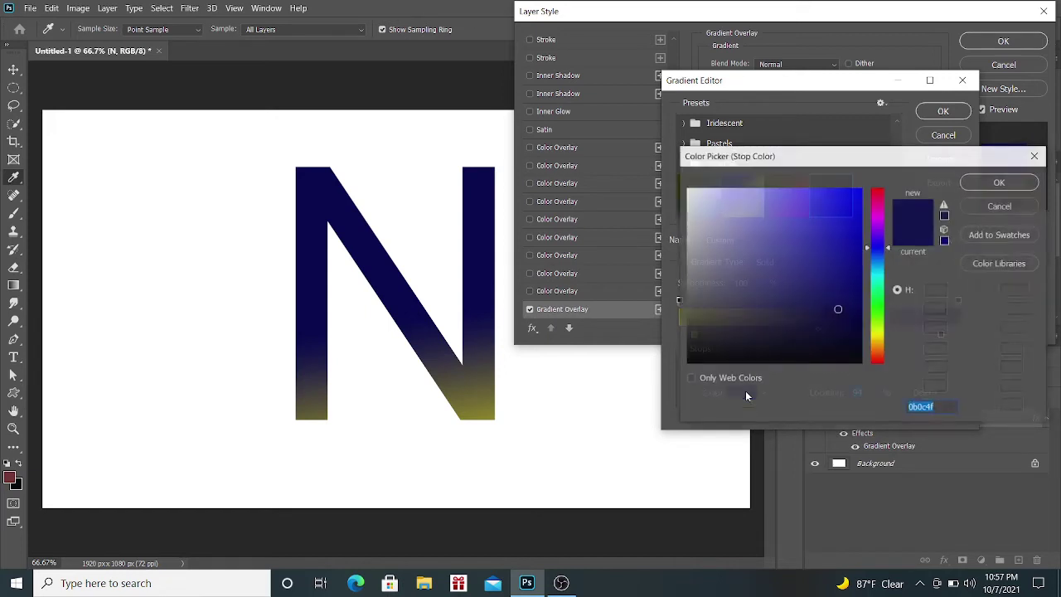
pyautogui.click(877, 335)
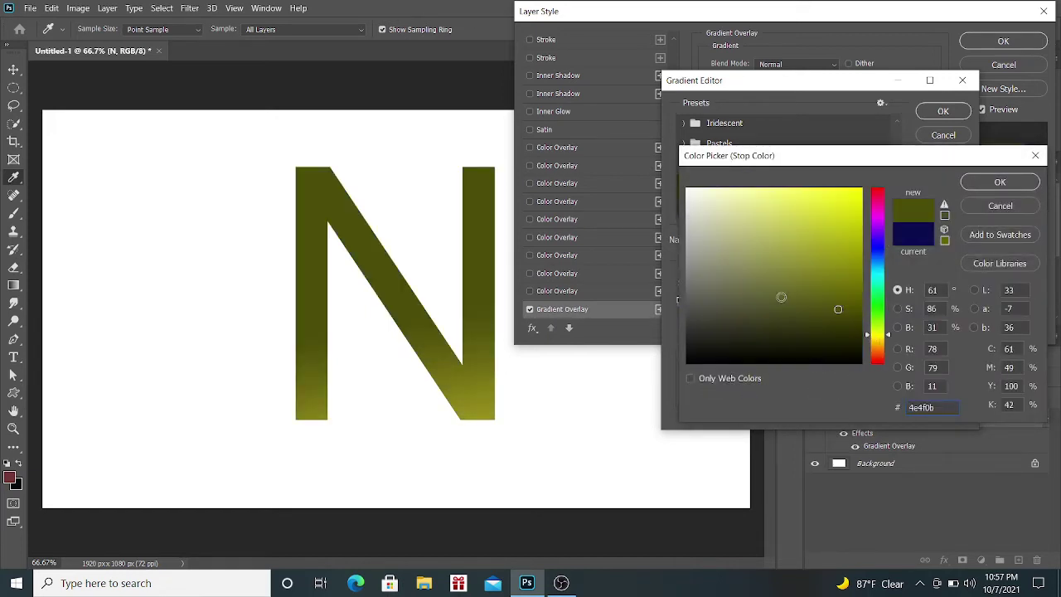
pyautogui.click(836, 222)
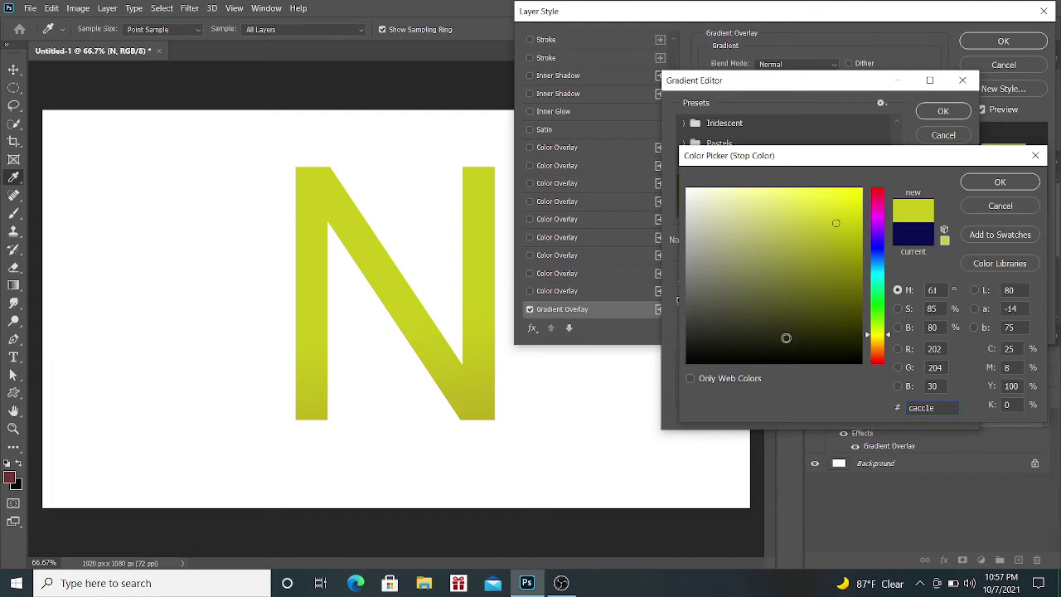
pyautogui.click(786, 337)
pyautogui.click(798, 262)
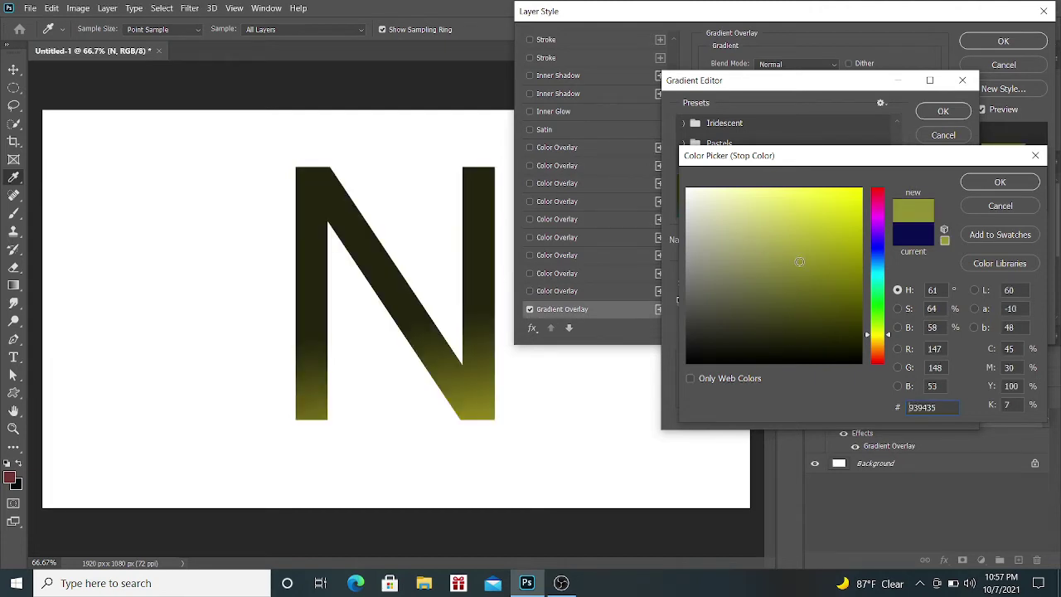
pyautogui.click(876, 253)
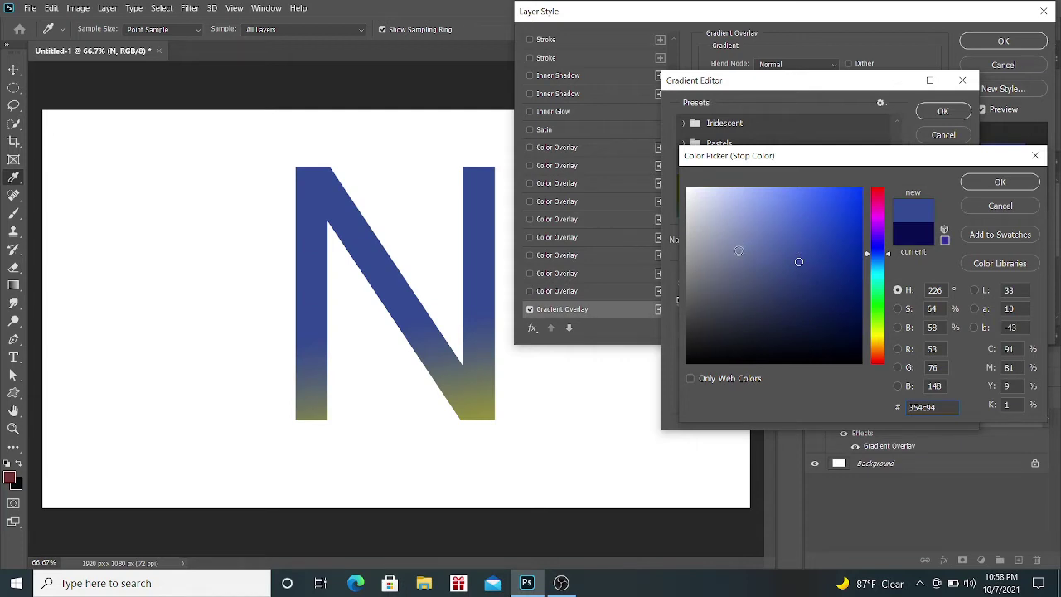
pyautogui.click(980, 186)
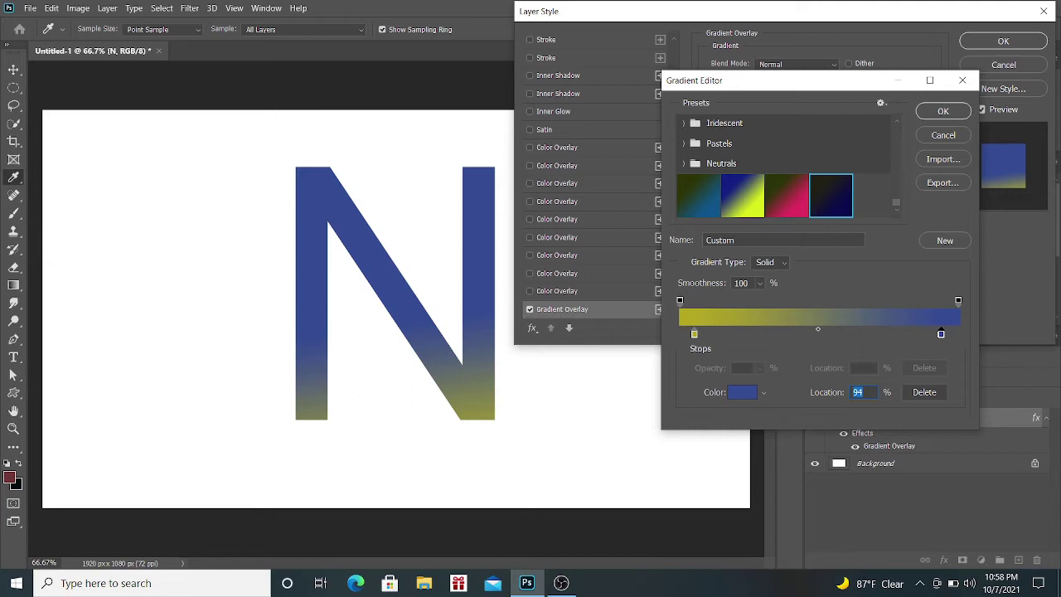
pyautogui.click(831, 210)
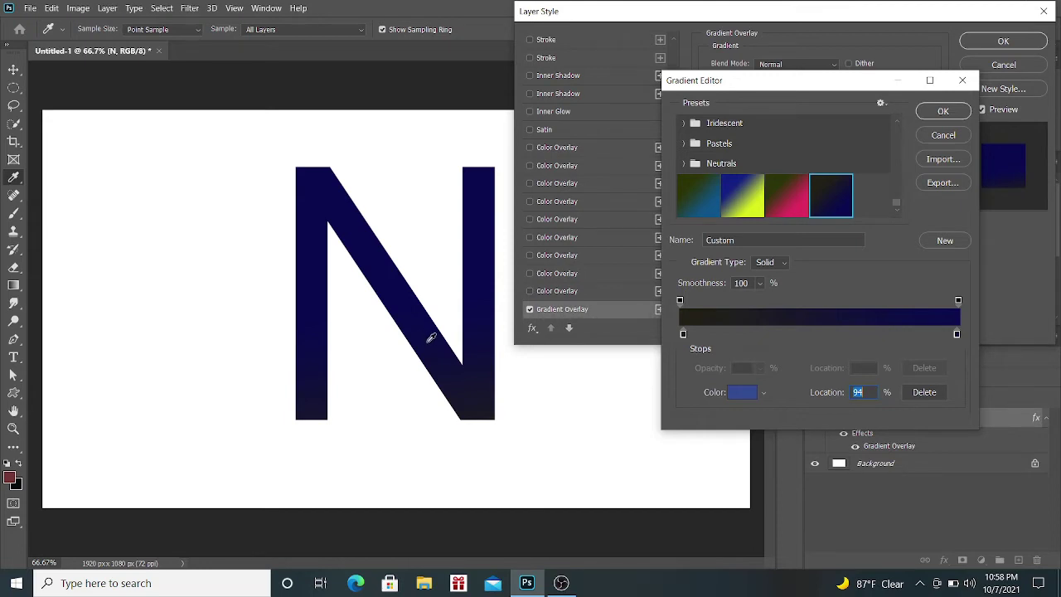
pyautogui.click(945, 111)
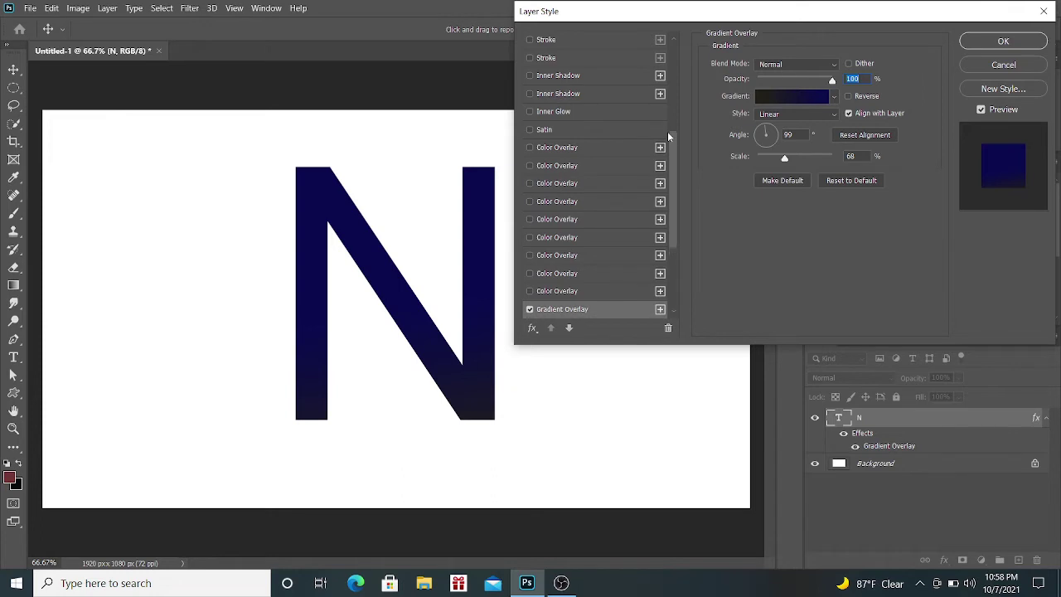
# Enable the Stroke effect on the N in the Layer Style list
pyautogui.scroll(2, 668, 135)
pyautogui.scroll(3, 668, 135)
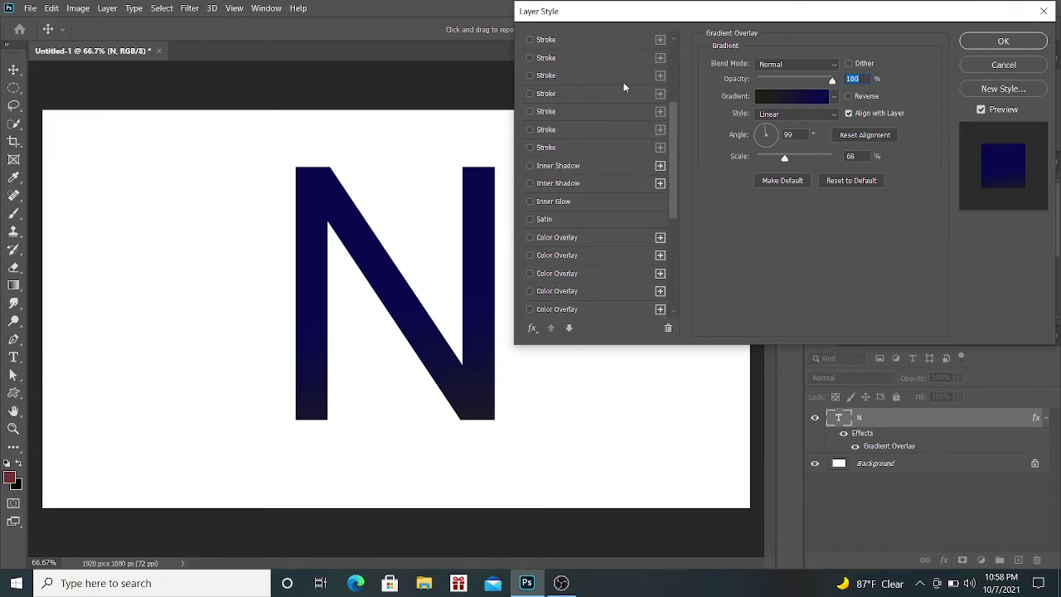
pyautogui.scroll(1, 670, 78)
pyautogui.scroll(1, 671, 78)
pyautogui.scroll(2, 672, 77)
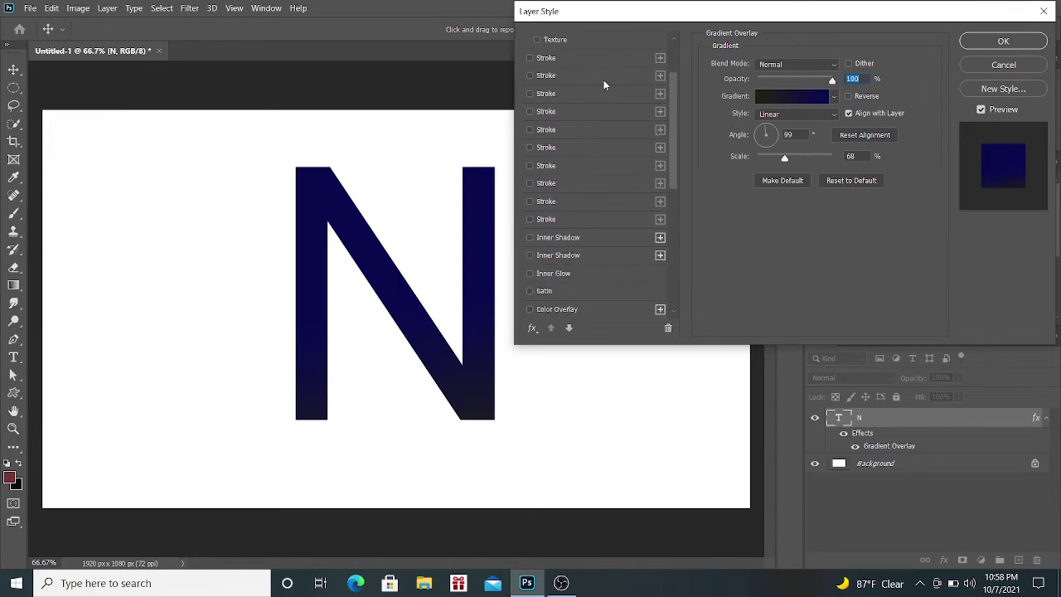
pyautogui.click(591, 58)
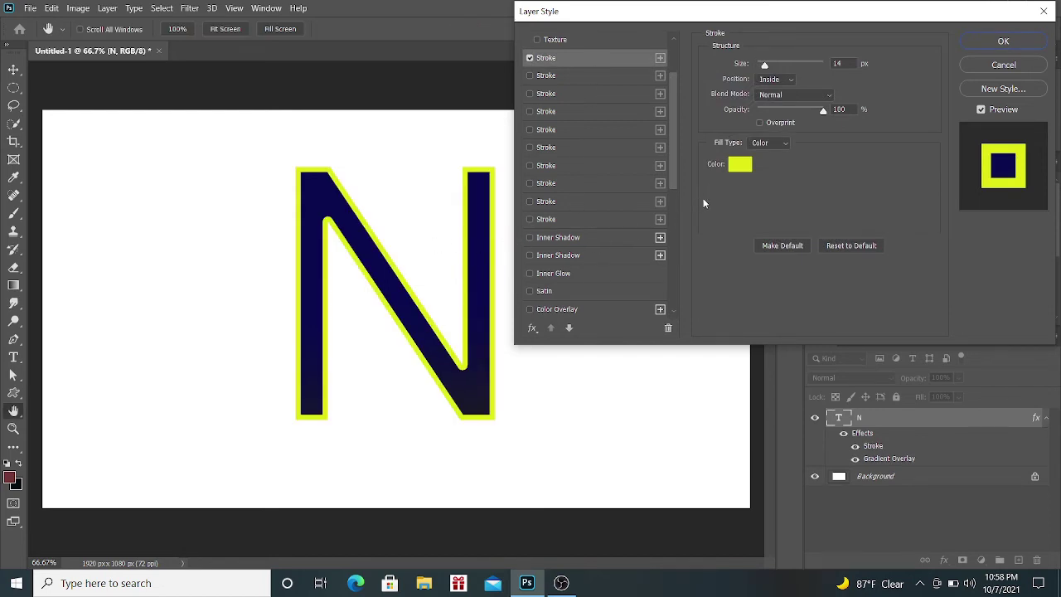
# Set the stroke colour to bright yellow (e7ea14) after trying blue and magenta
pyautogui.click(740, 164)
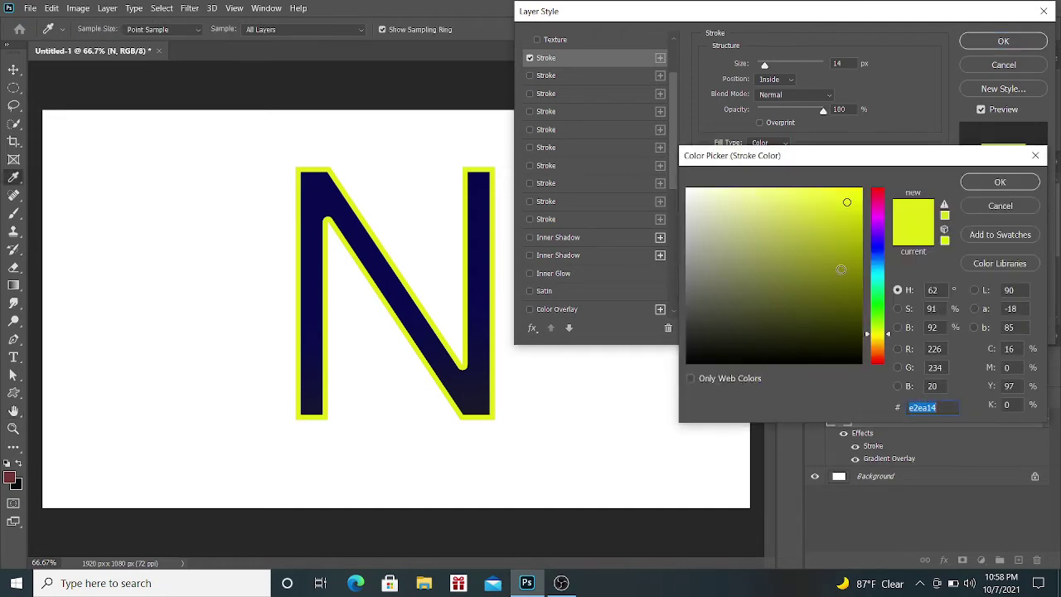
pyautogui.click(876, 250)
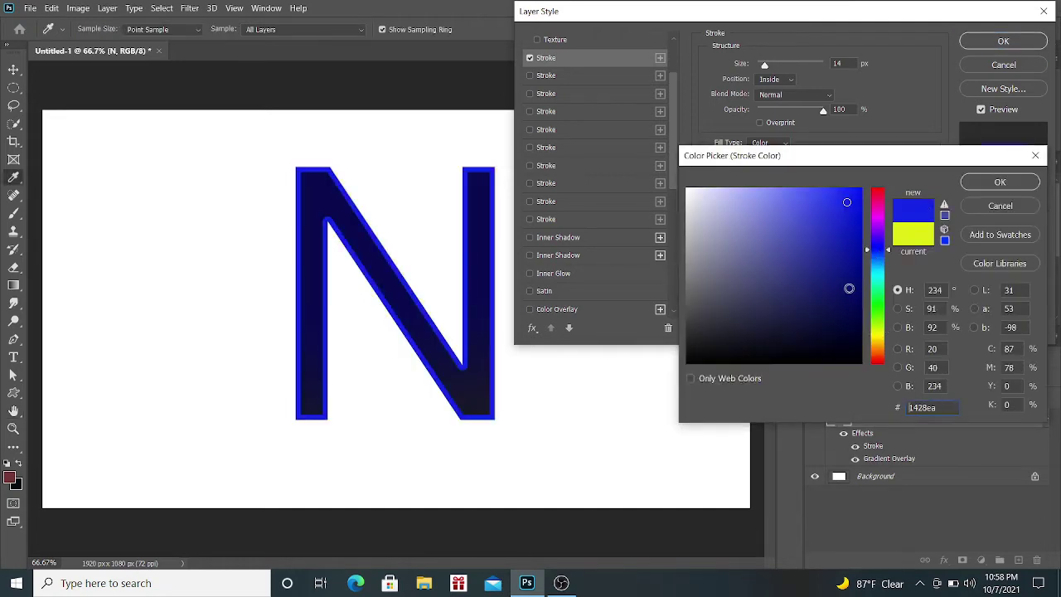
pyautogui.click(865, 335)
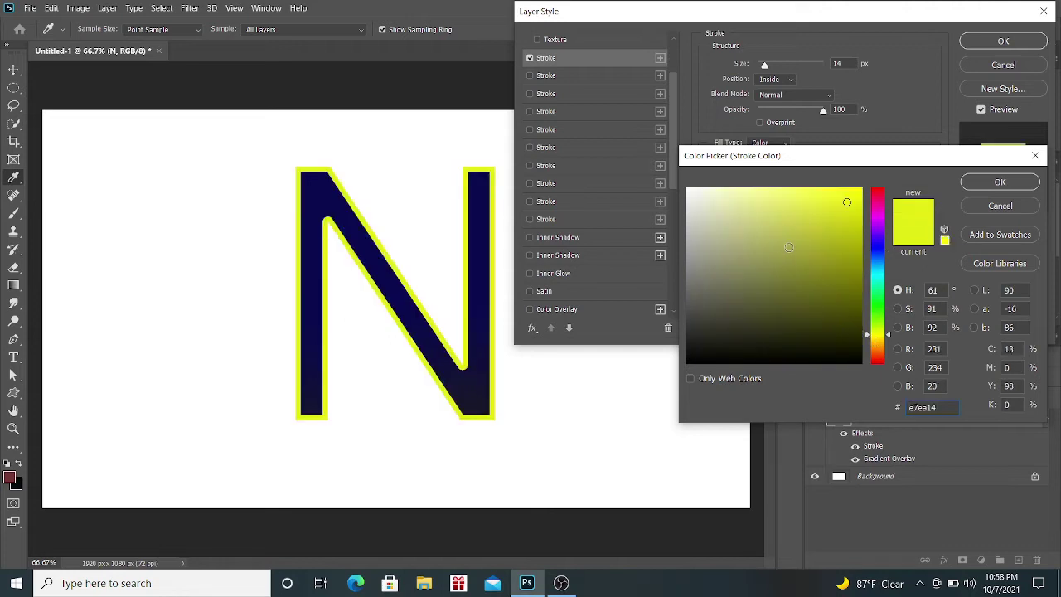
pyautogui.click(877, 250)
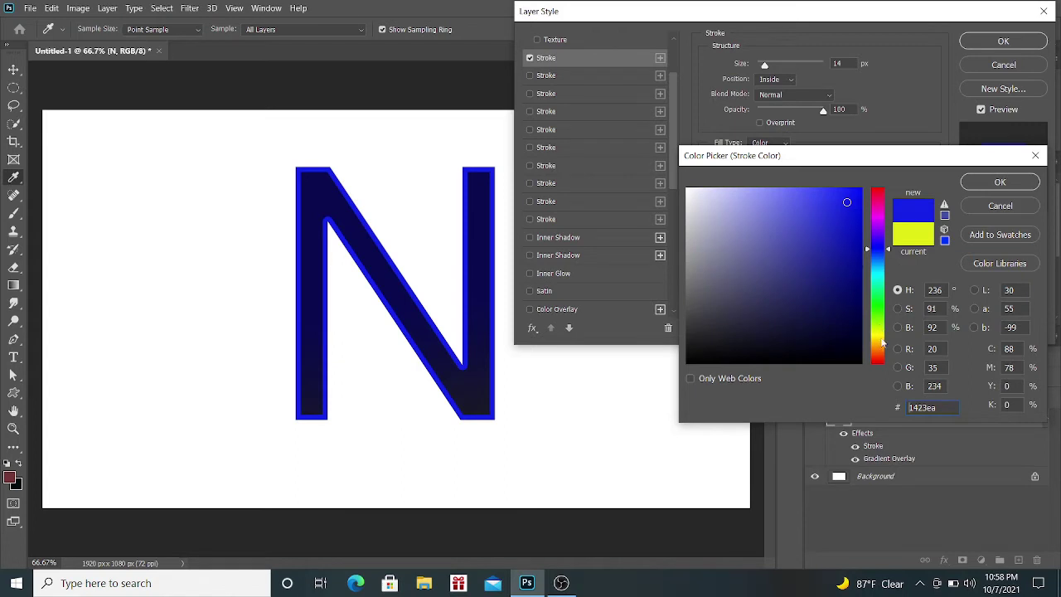
pyautogui.click(878, 204)
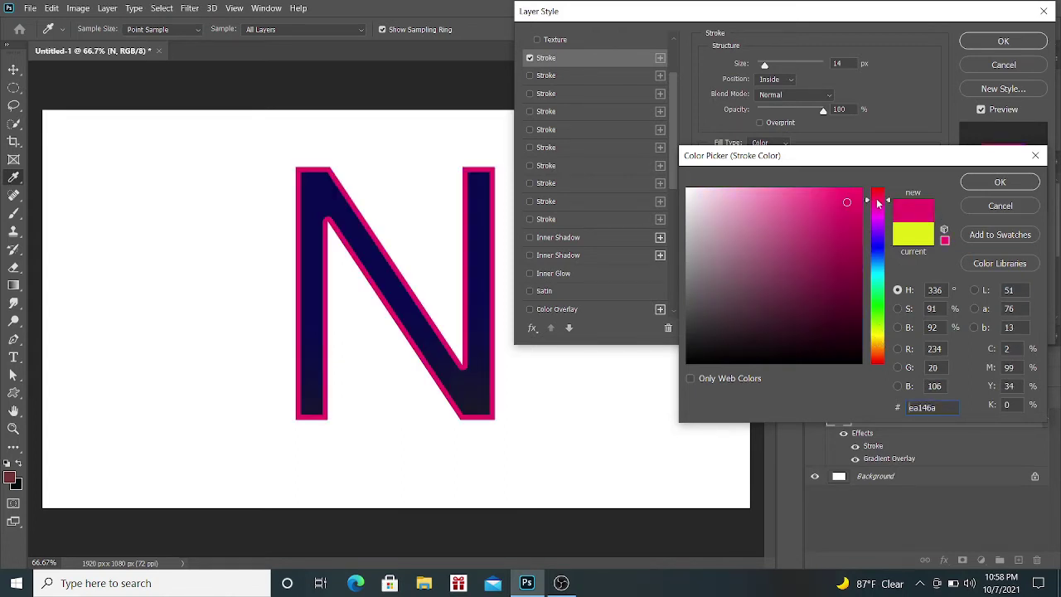
pyautogui.click(874, 336)
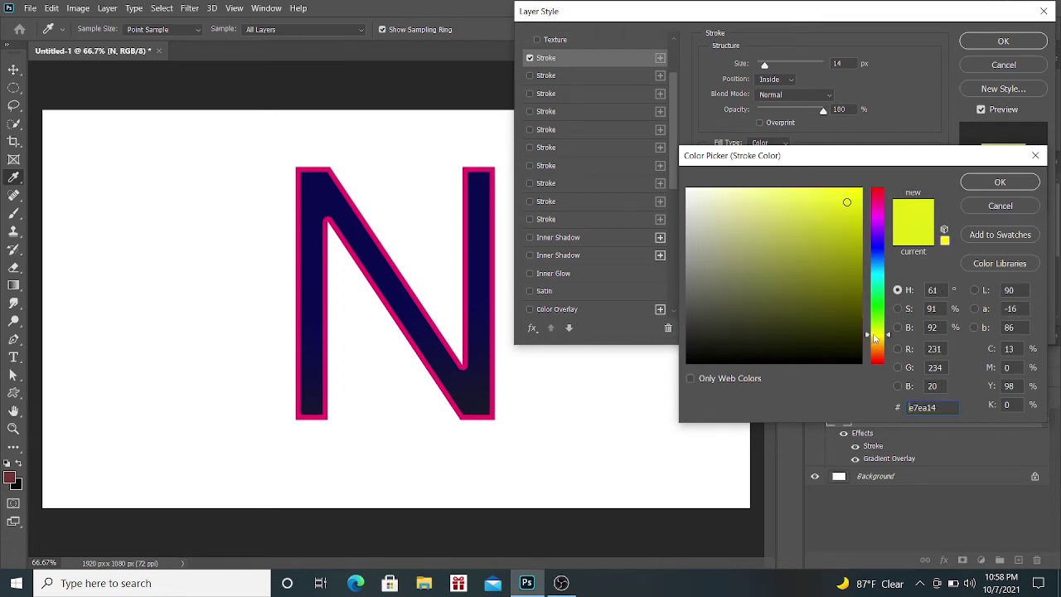
pyautogui.click(1001, 183)
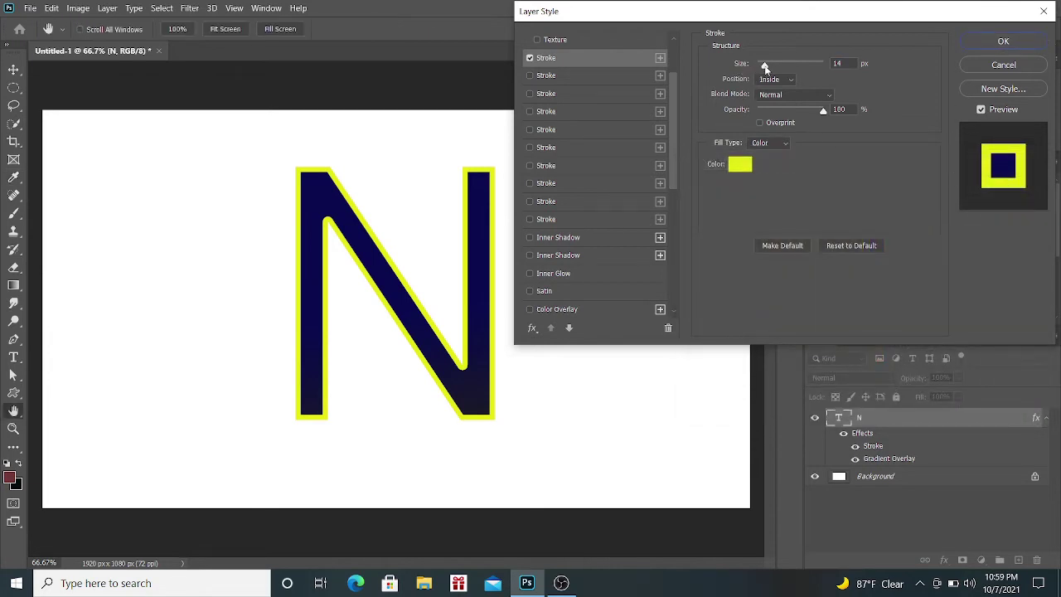
# Set the yellow stroke to 16 px with its position Outside
pyautogui.moveTo(764, 67)
pyautogui.mouseDown()
pyautogui.moveTo(787, 68)
pyautogui.moveTo(770, 69)
pyautogui.mouseUp()
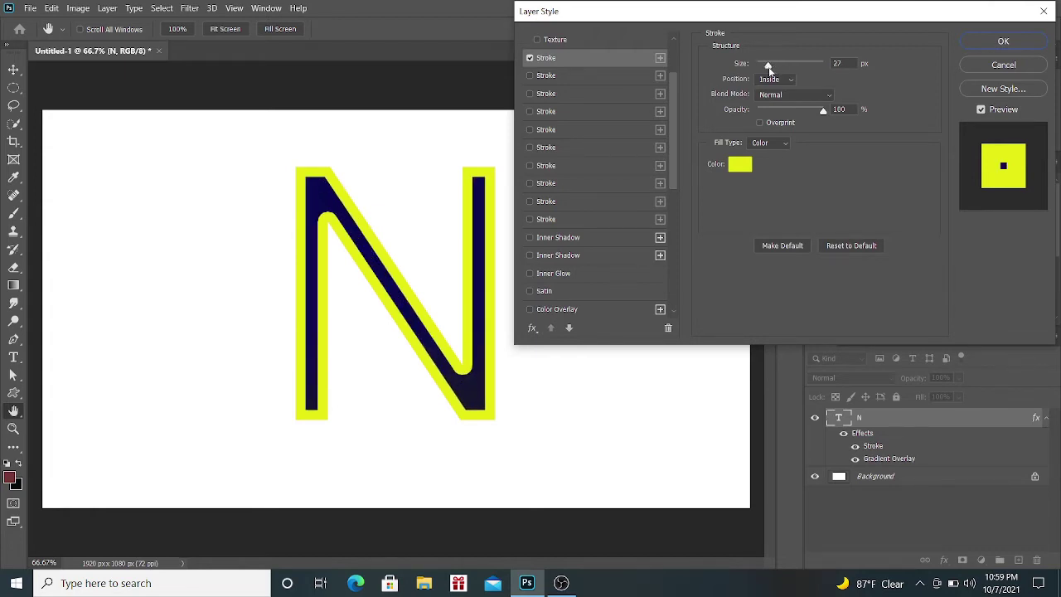
pyautogui.moveTo(768, 68); pyautogui.dragTo(765, 67)
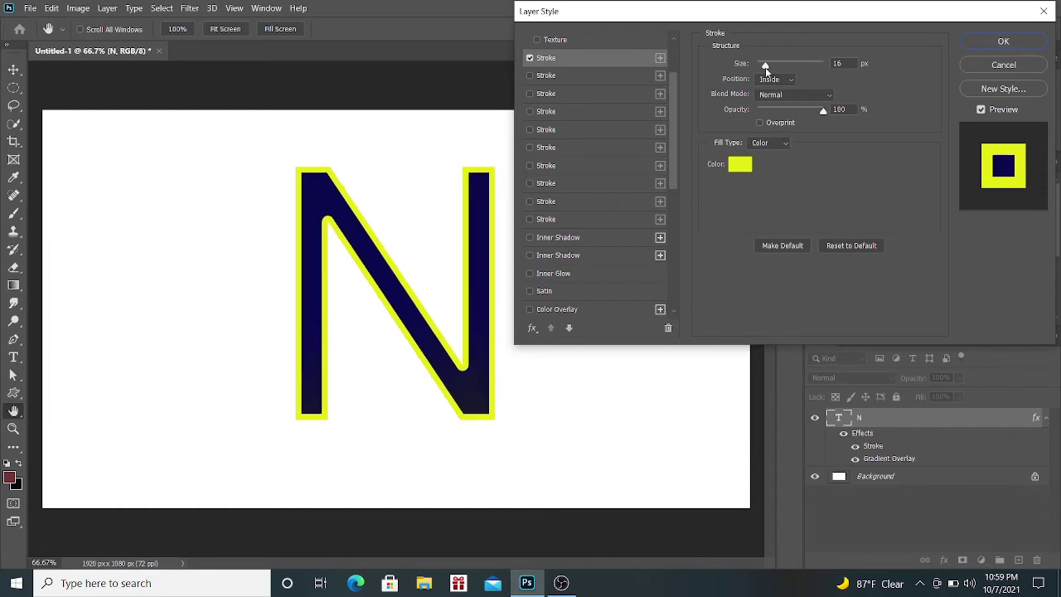
pyautogui.click(765, 68)
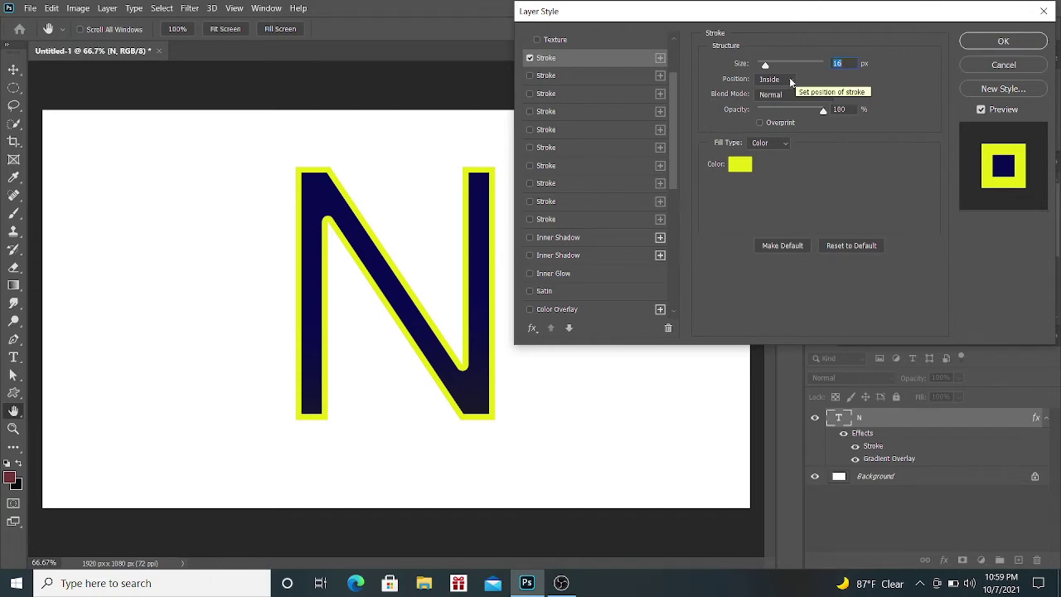
pyautogui.click(788, 77)
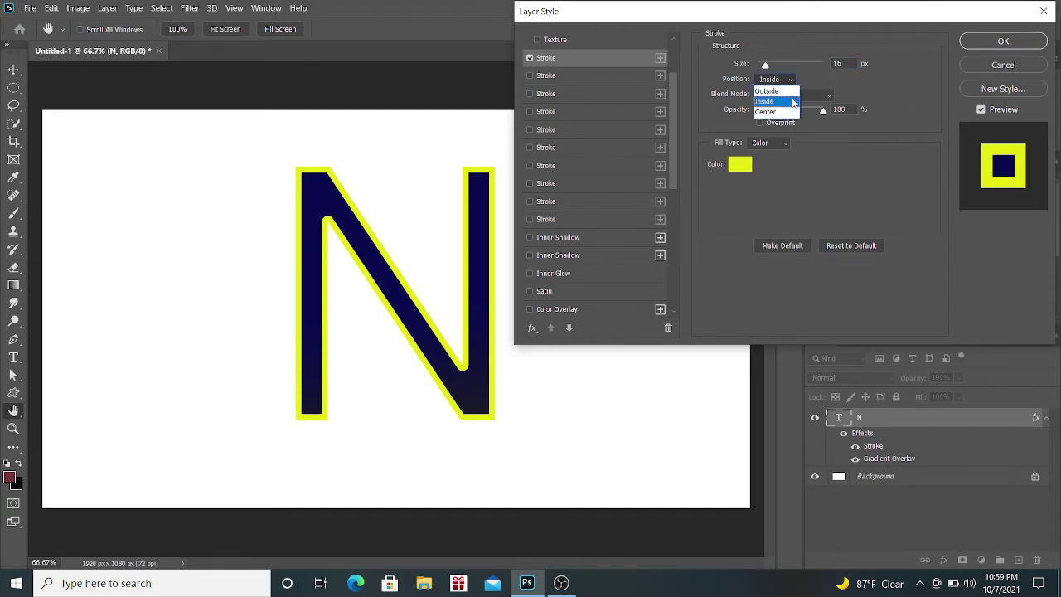
pyautogui.click(786, 91)
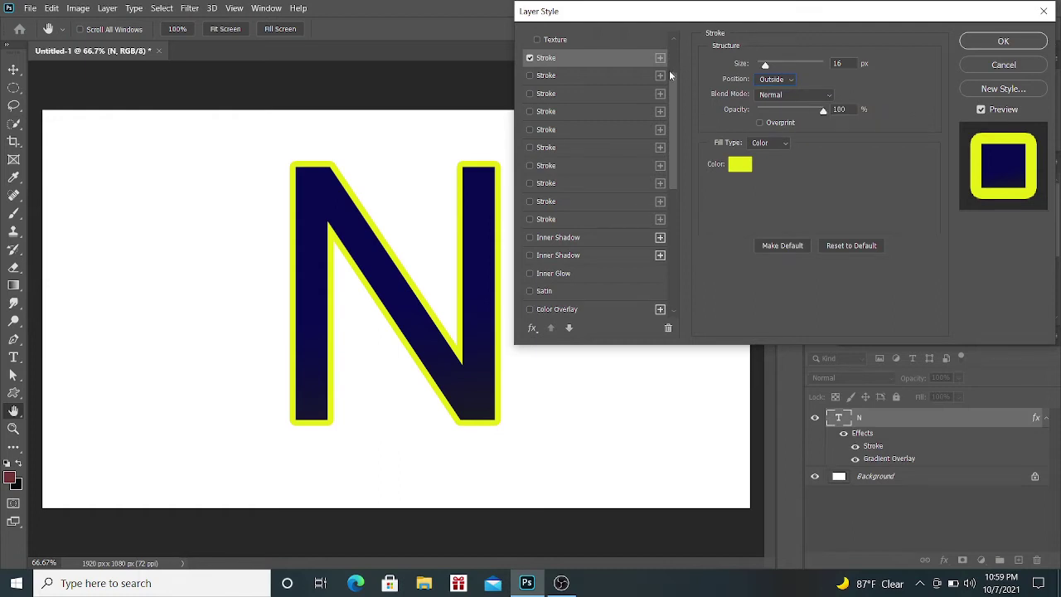
# Add a Smooth Inner Bevel at 1000% depth and 79 px, then apply the style
pyautogui.scroll(2, 672, 63)
pyautogui.scroll(1, 673, 63)
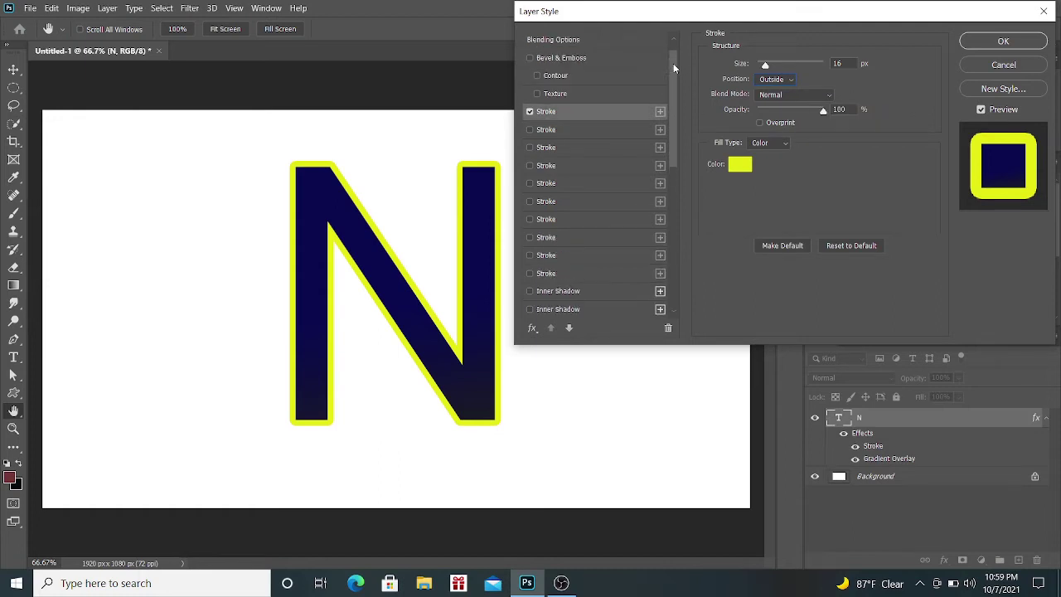
pyautogui.click(625, 59)
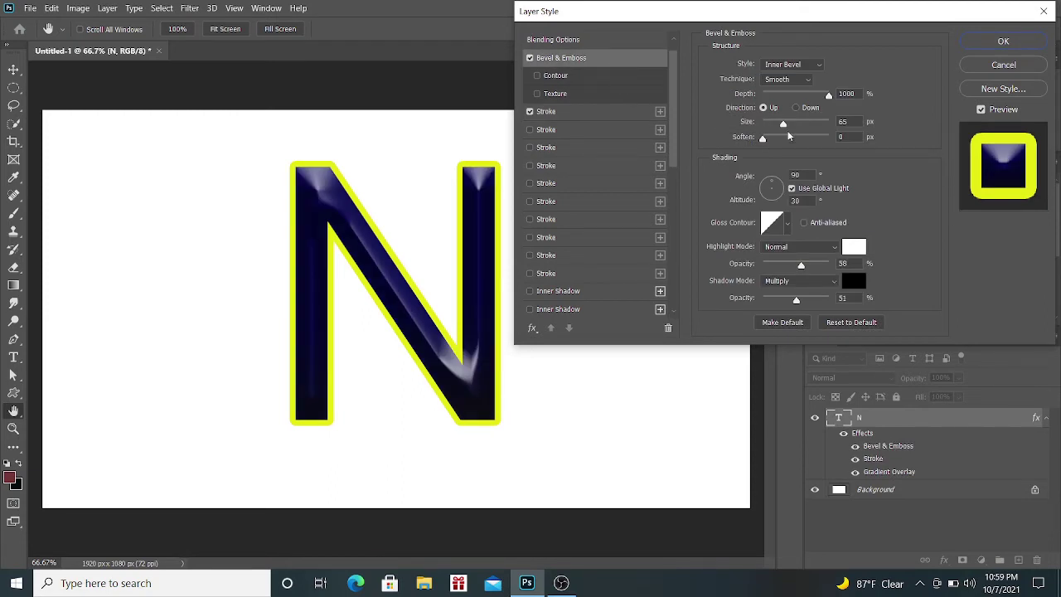
pyautogui.moveTo(784, 124)
pyautogui.mouseDown()
pyautogui.moveTo(817, 126)
pyautogui.moveTo(791, 126)
pyautogui.mouseUp()
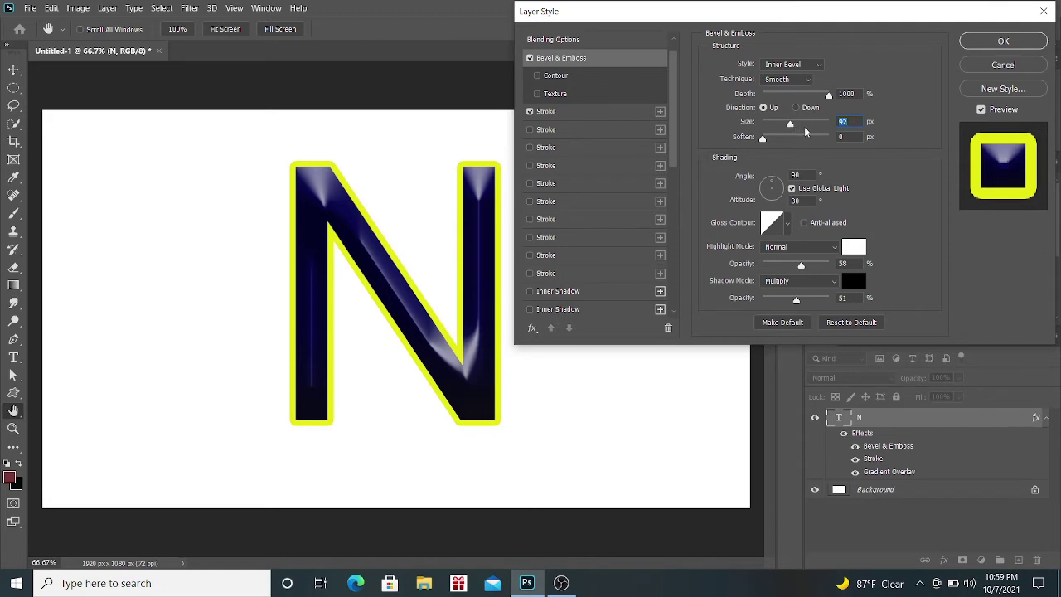
pyautogui.moveTo(791, 126)
pyautogui.mouseDown()
pyautogui.moveTo(808, 126)
pyautogui.moveTo(787, 125)
pyautogui.mouseUp()
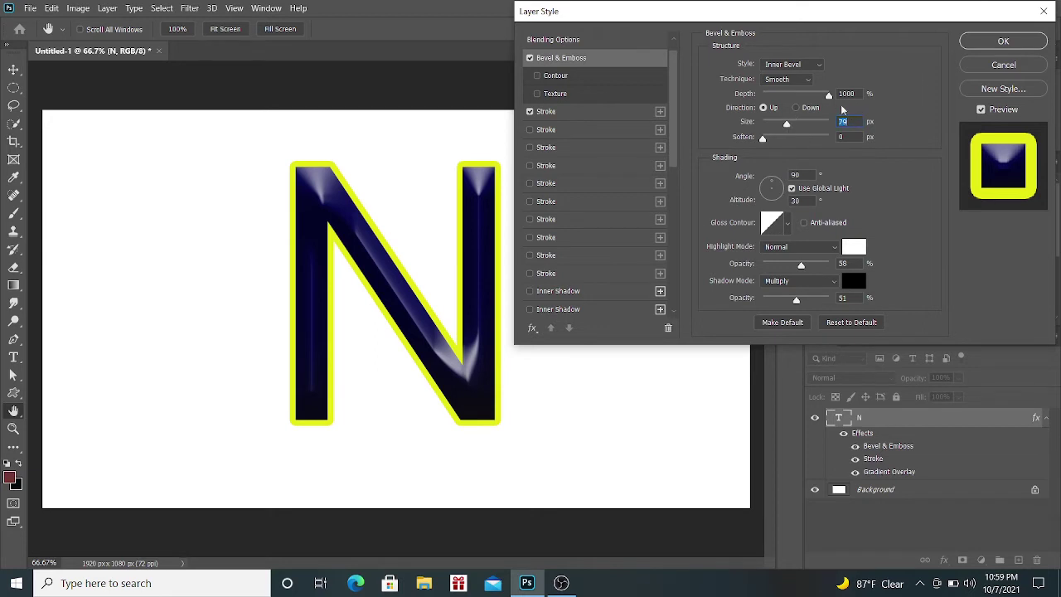
pyautogui.click(1004, 43)
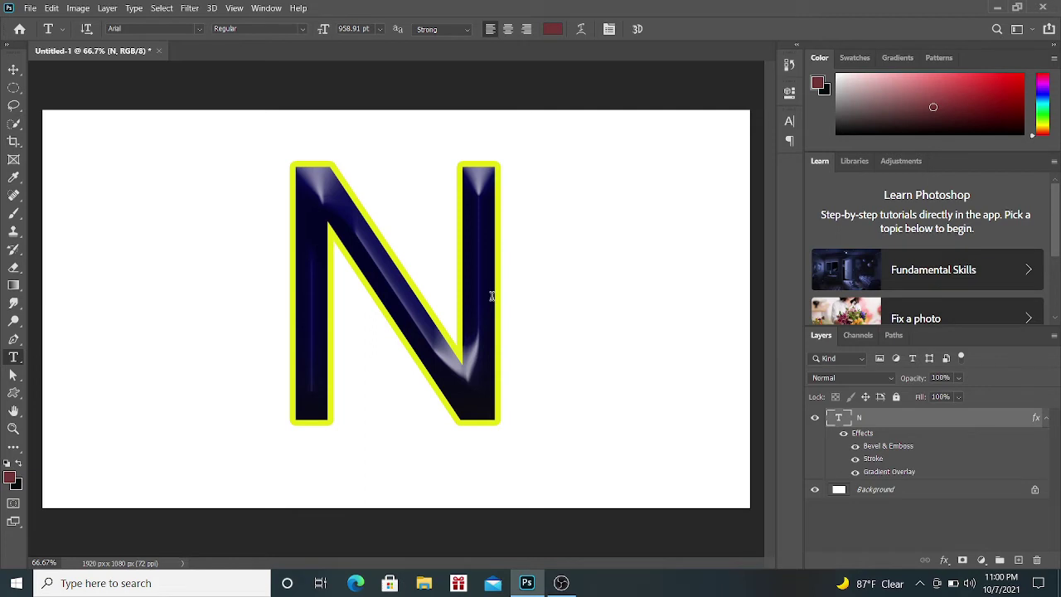
# Duplicate the N layer with Ctrl+J and shift the copy to the right
pyautogui.hotkey('ctrl', 'j')
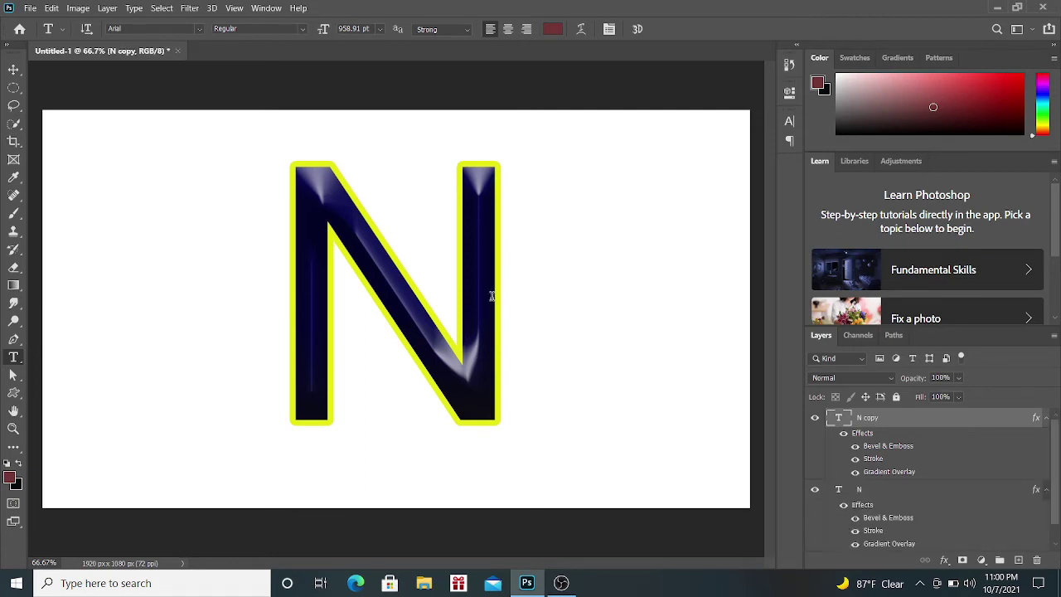
pyautogui.click(13, 70)
pyautogui.moveTo(396, 298); pyautogui.dragTo(459, 305)
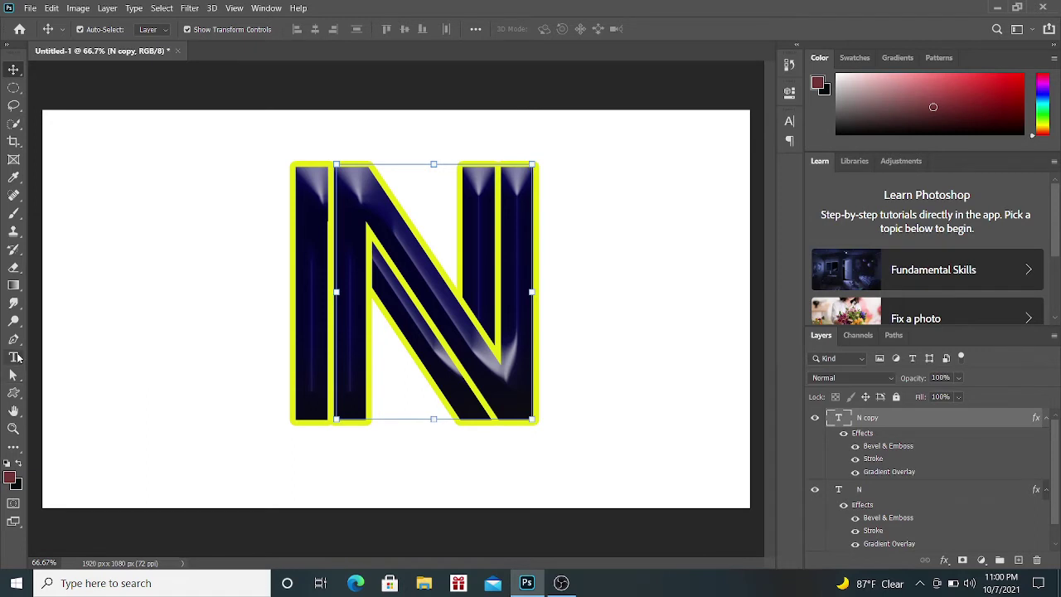
# Replace the copy's text with 'W' and commit it
pyautogui.click(13, 357)
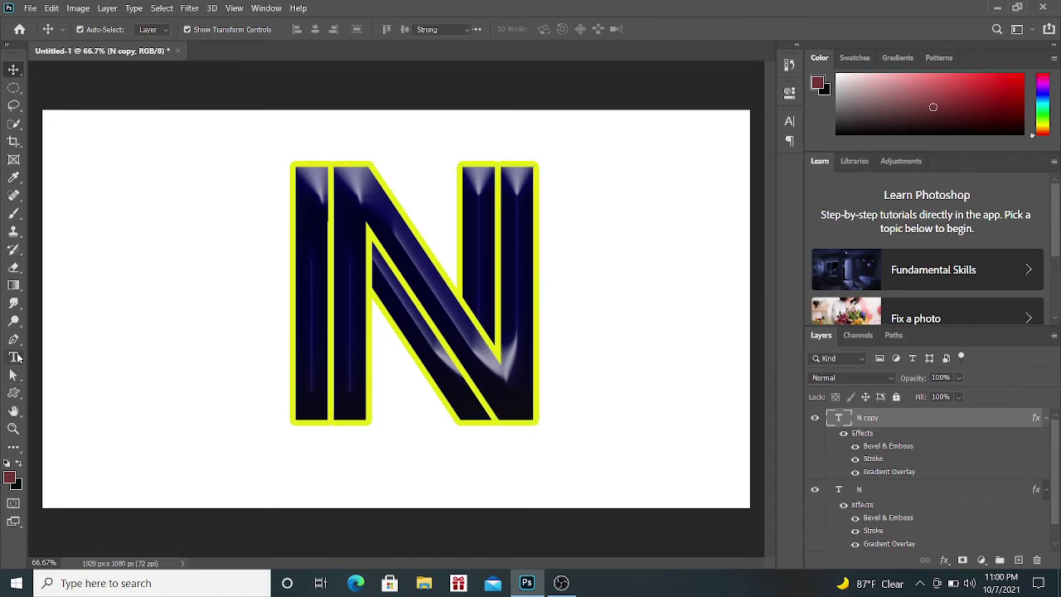
pyautogui.click(547, 271)
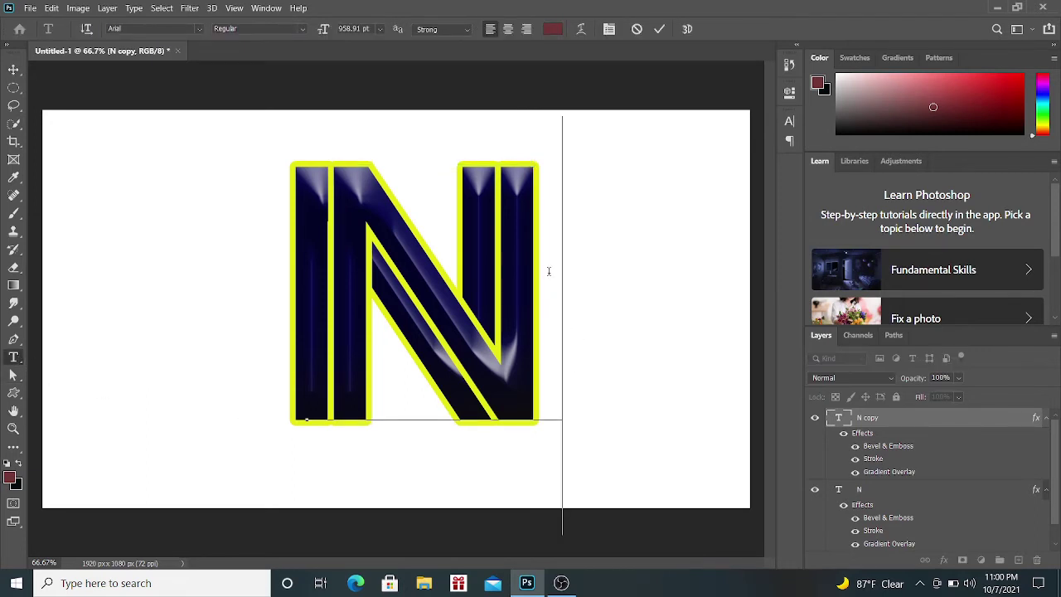
pyautogui.press('BackSpace')
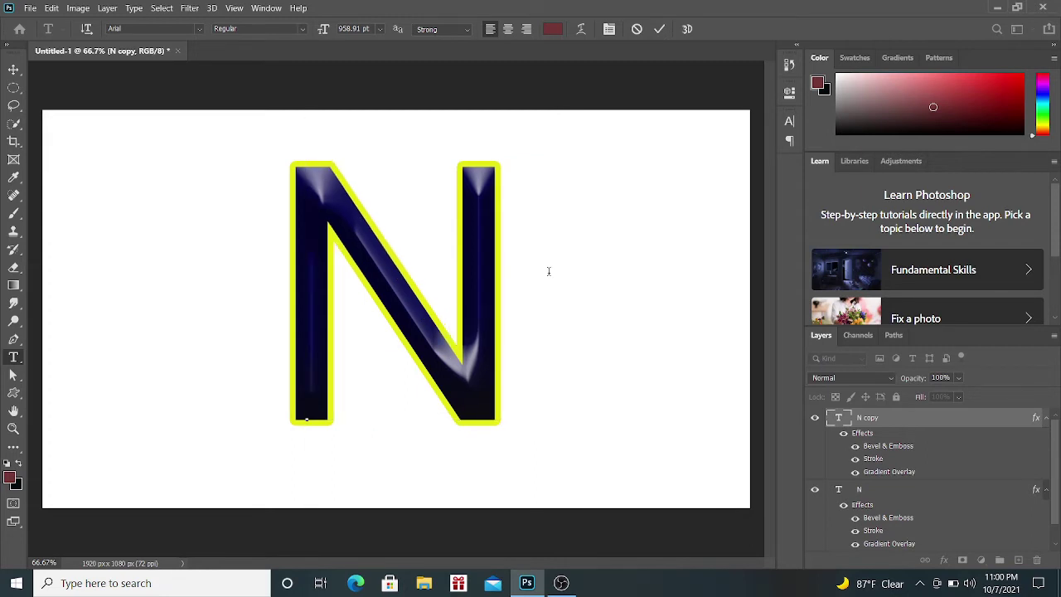
pyautogui.write('W')
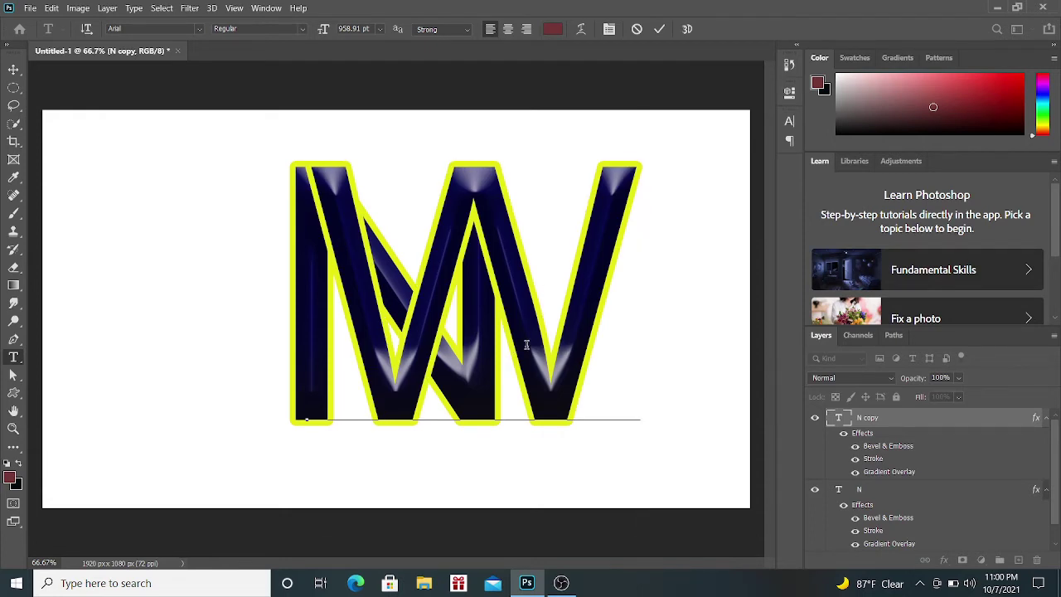
pyautogui.click(14, 71)
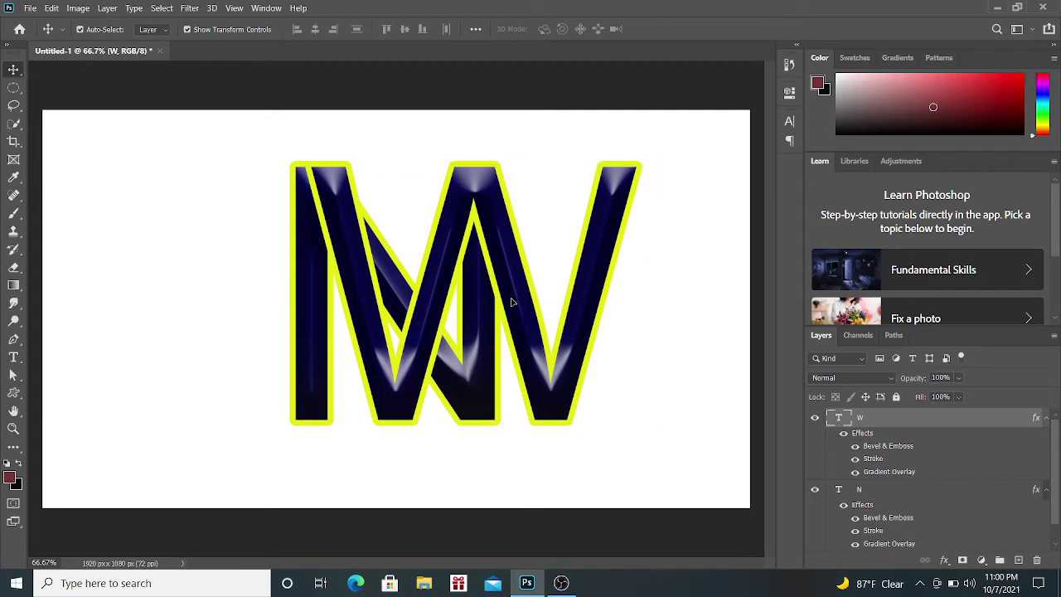
# Slide the W left over the N and narrow it to about 91% width
pyautogui.moveTo(511, 302); pyautogui.dragTo(433, 307)
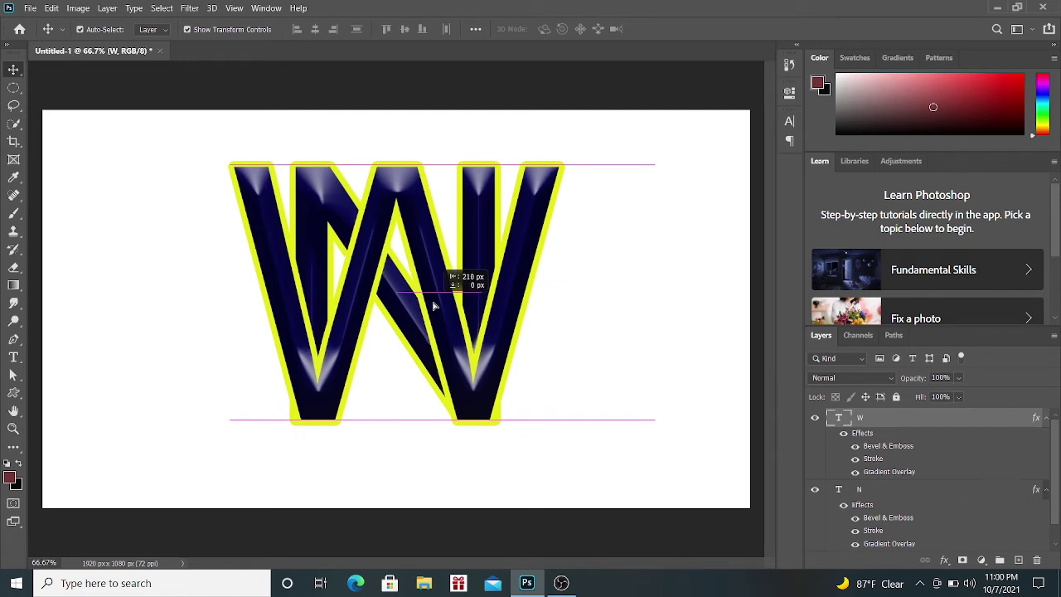
pyautogui.moveTo(433, 306); pyautogui.dragTo(434, 306)
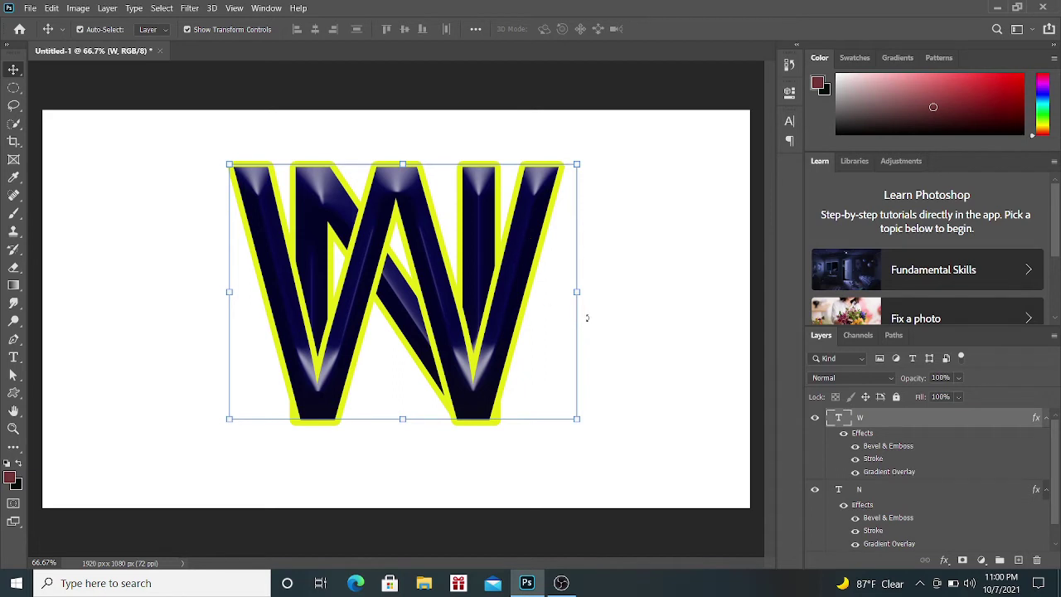
pyautogui.moveTo(575, 291); pyautogui.dragTo(551, 292)
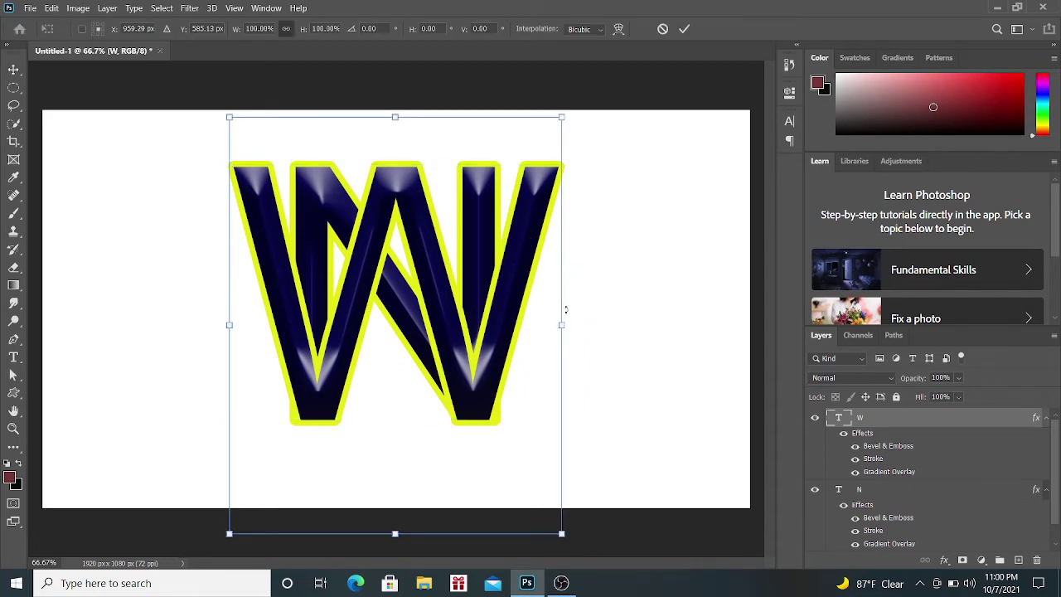
pyautogui.moveTo(560, 326); pyautogui.dragTo(544, 325)
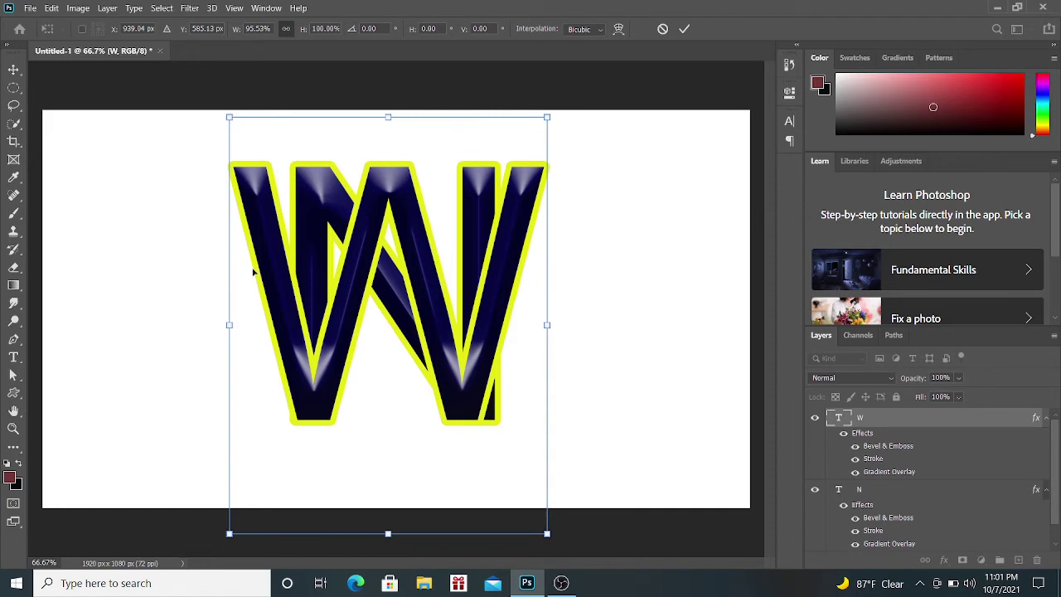
pyautogui.moveTo(226, 325); pyautogui.dragTo(242, 325)
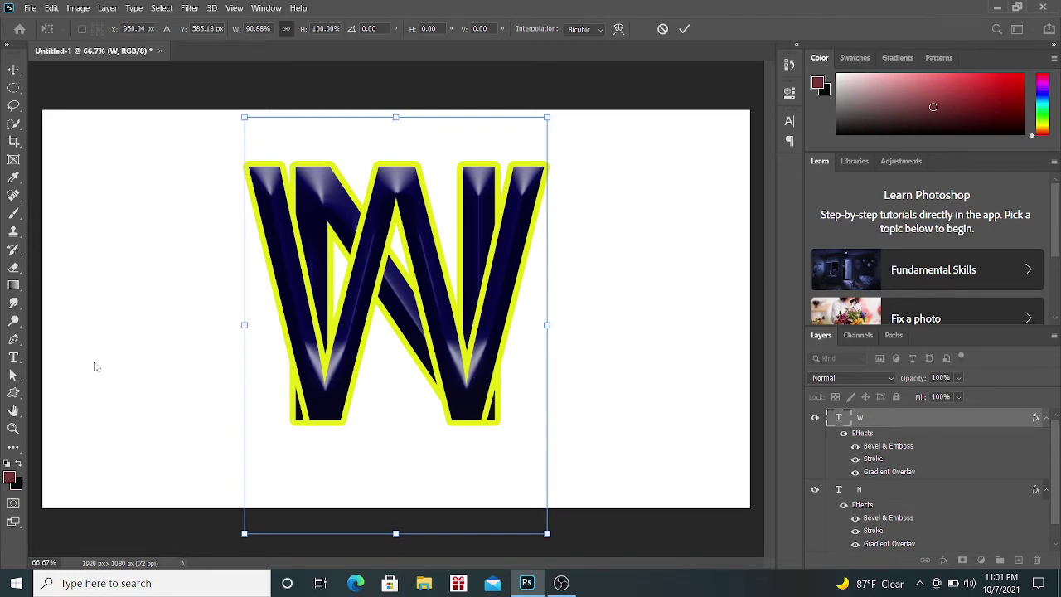
pyautogui.rightClick(14, 358)
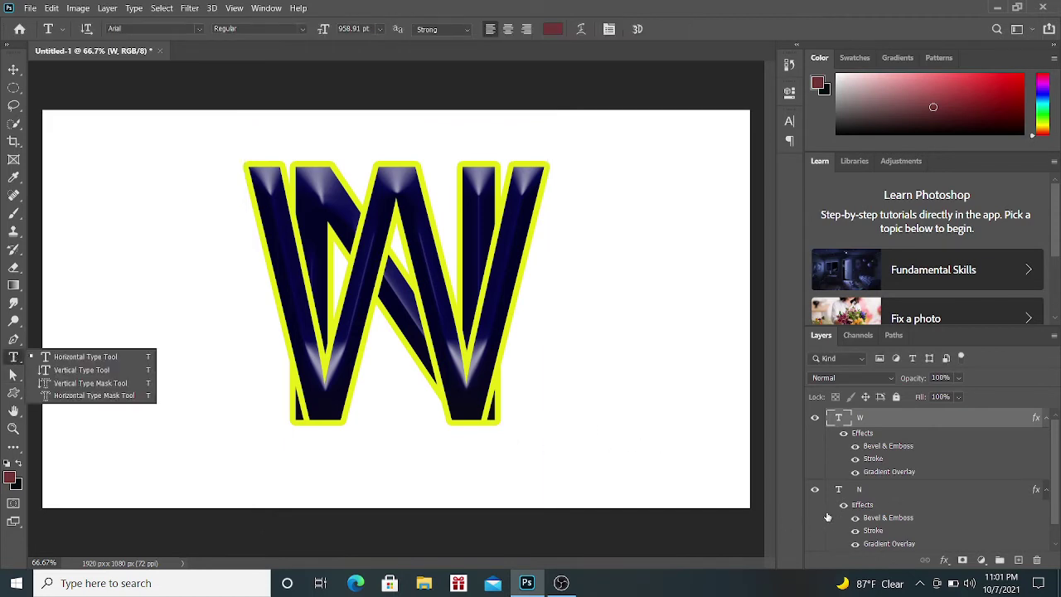
# Group the selected W and N layers into Group 1 and expand it
pyautogui.click(906, 495)
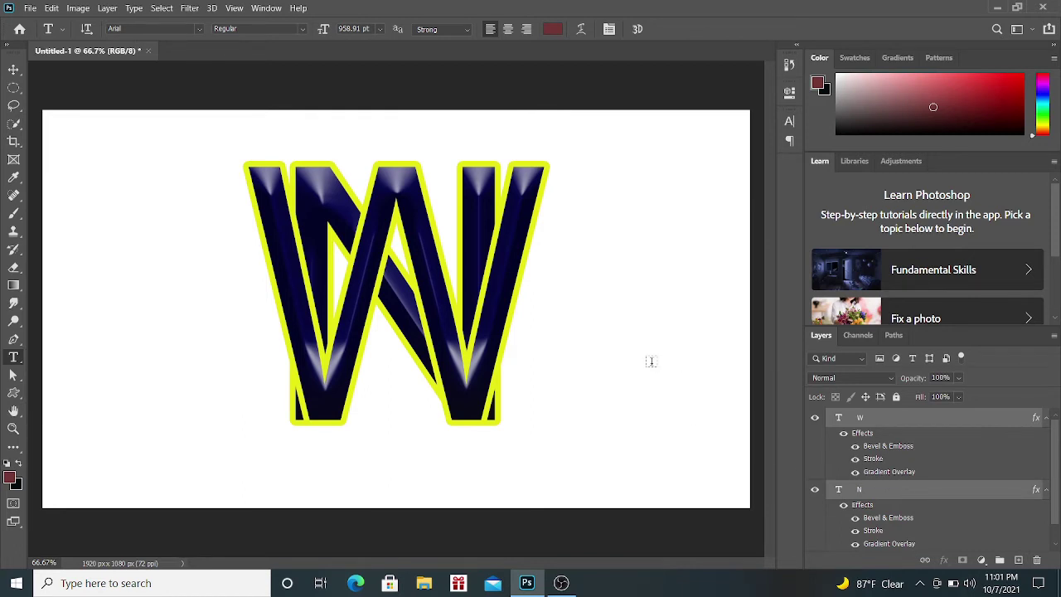
pyautogui.hotkey('ctrl', 'g')
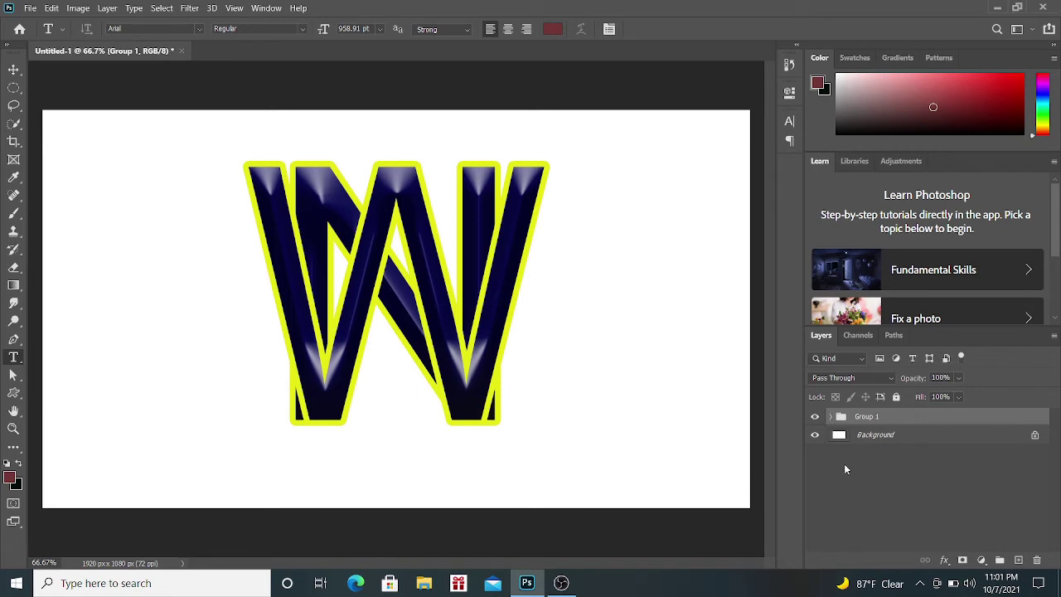
pyautogui.click(832, 417)
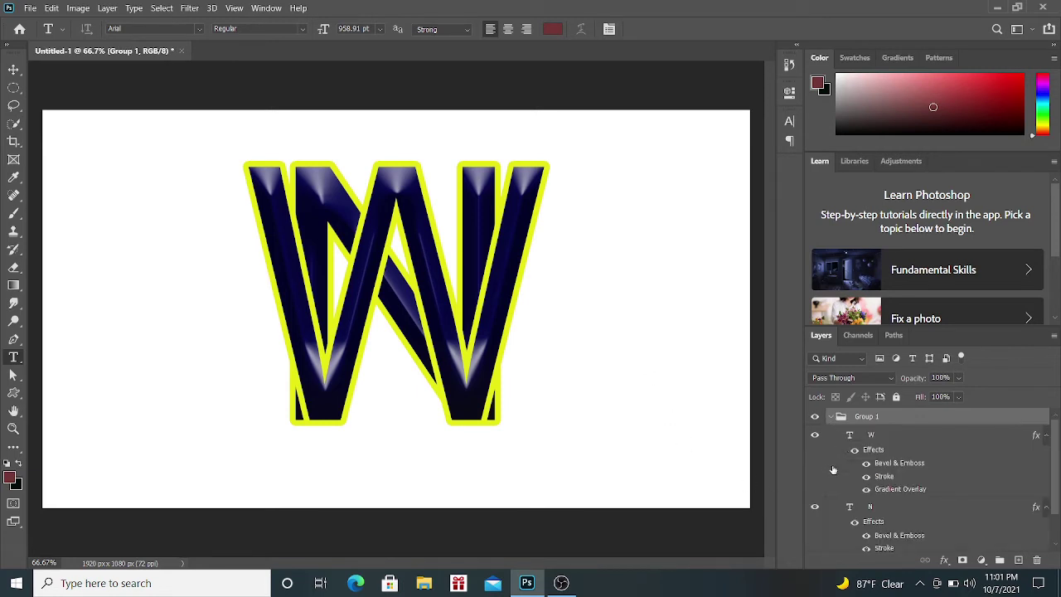
# Convert both the W and N layers to smart objects
pyautogui.click(914, 436)
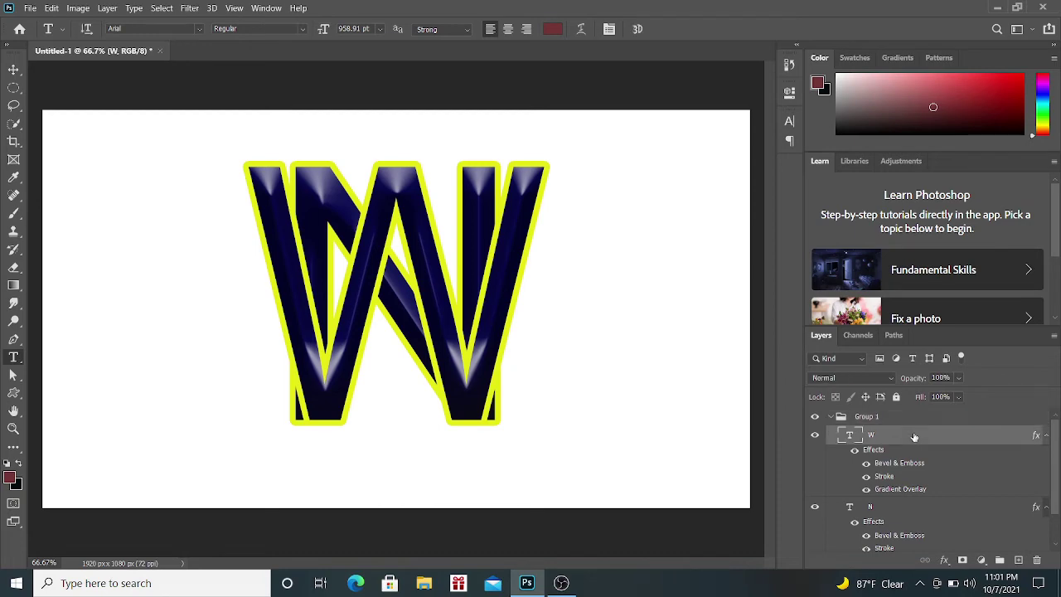
pyautogui.rightClick(913, 434)
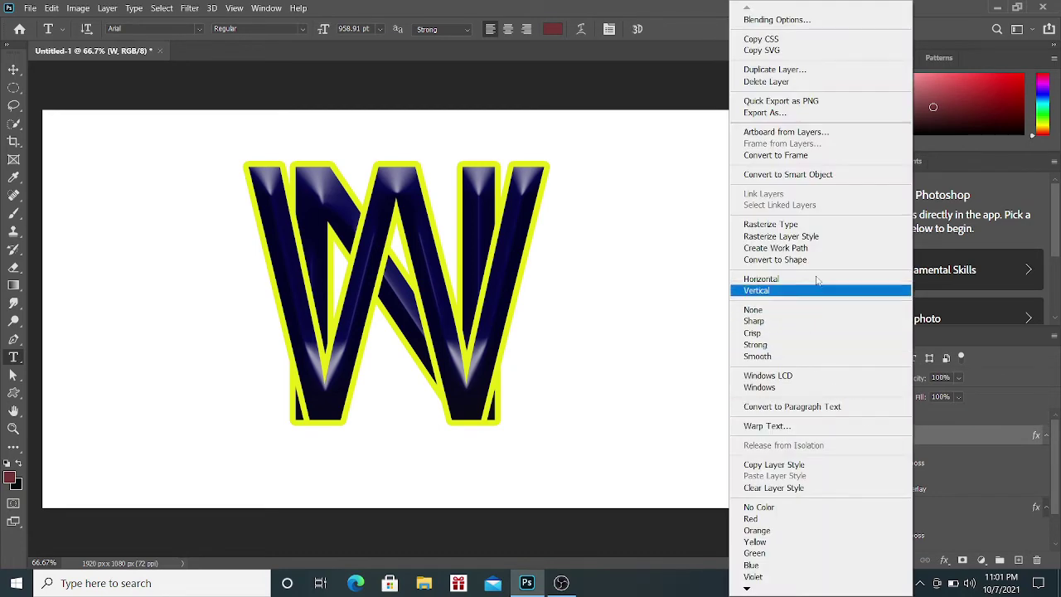
pyautogui.click(835, 175)
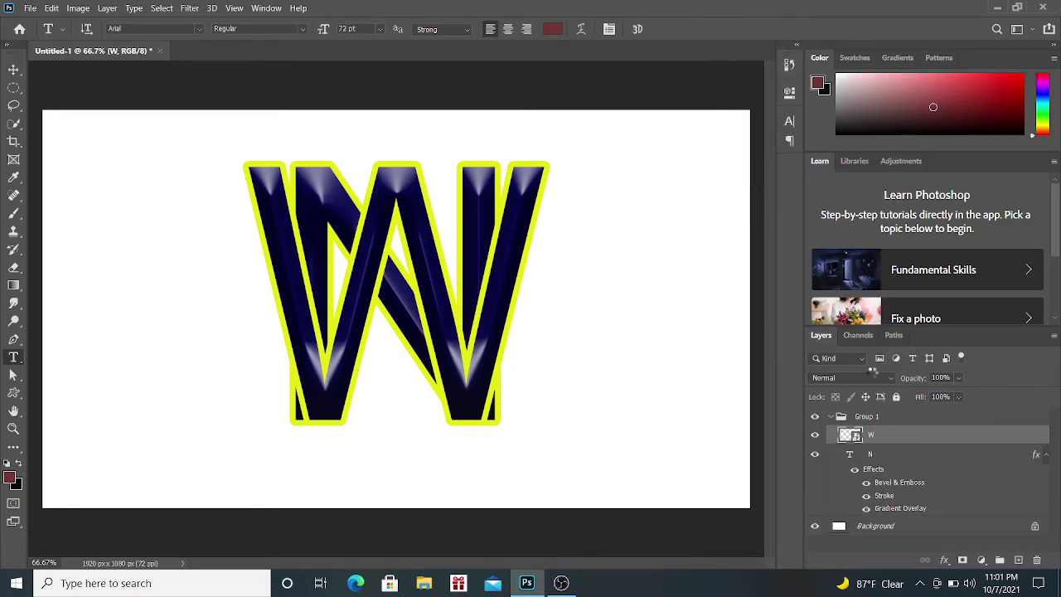
pyautogui.click(911, 458)
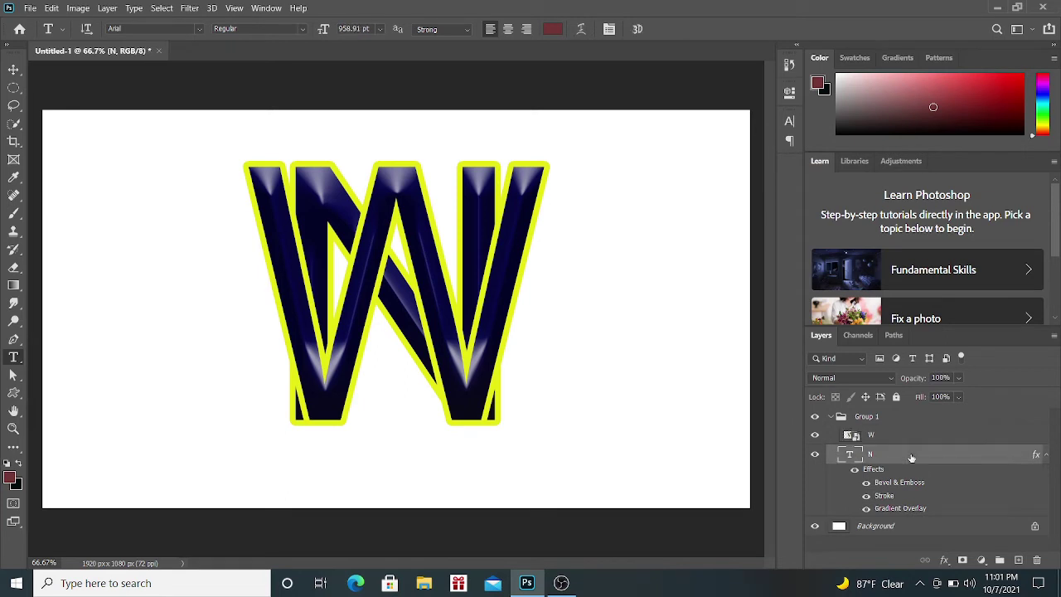
pyautogui.rightClick(911, 458)
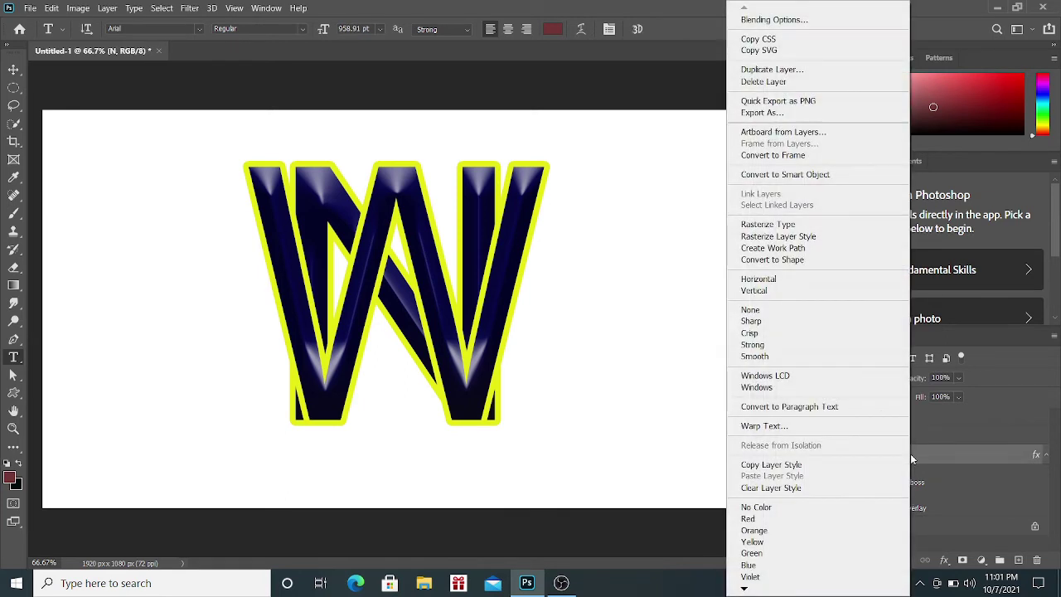
pyautogui.click(813, 174)
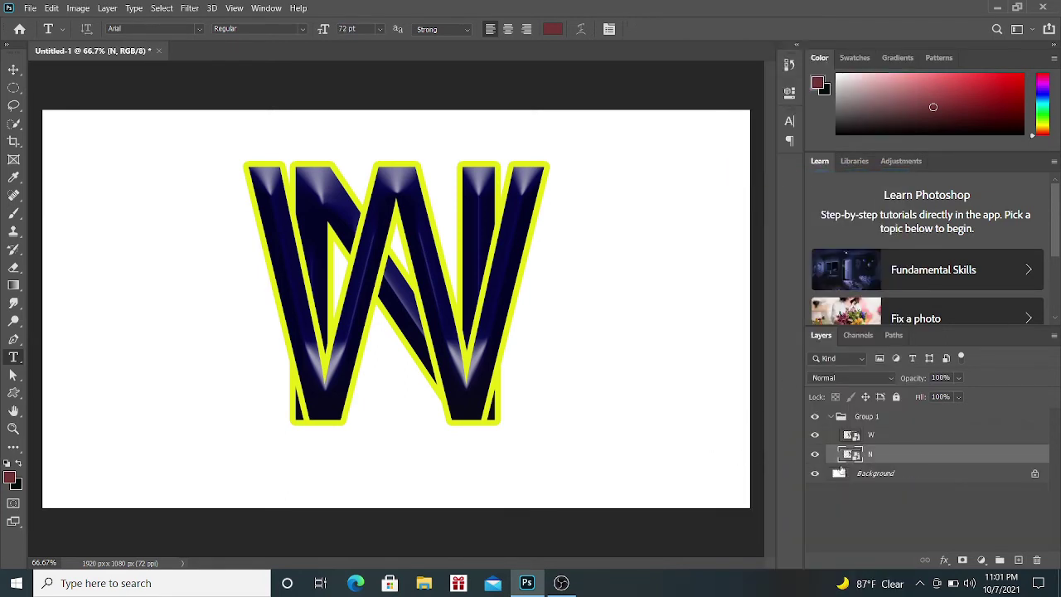
pyautogui.click(910, 437)
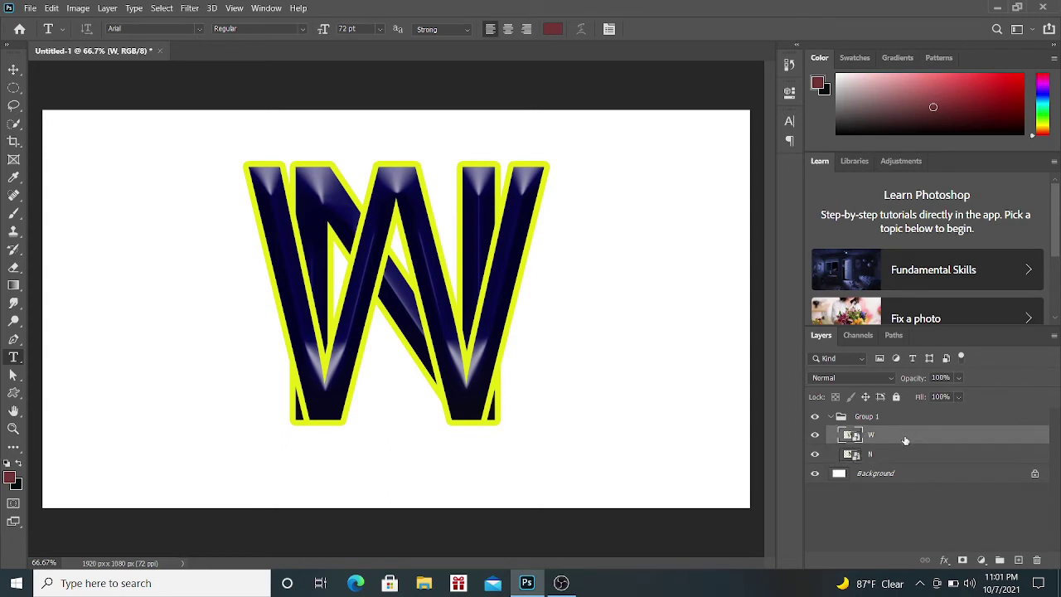
# Duplicate the W layer and move the W copy below the N in Group 1
pyautogui.hotkey('ctrl', 'j')
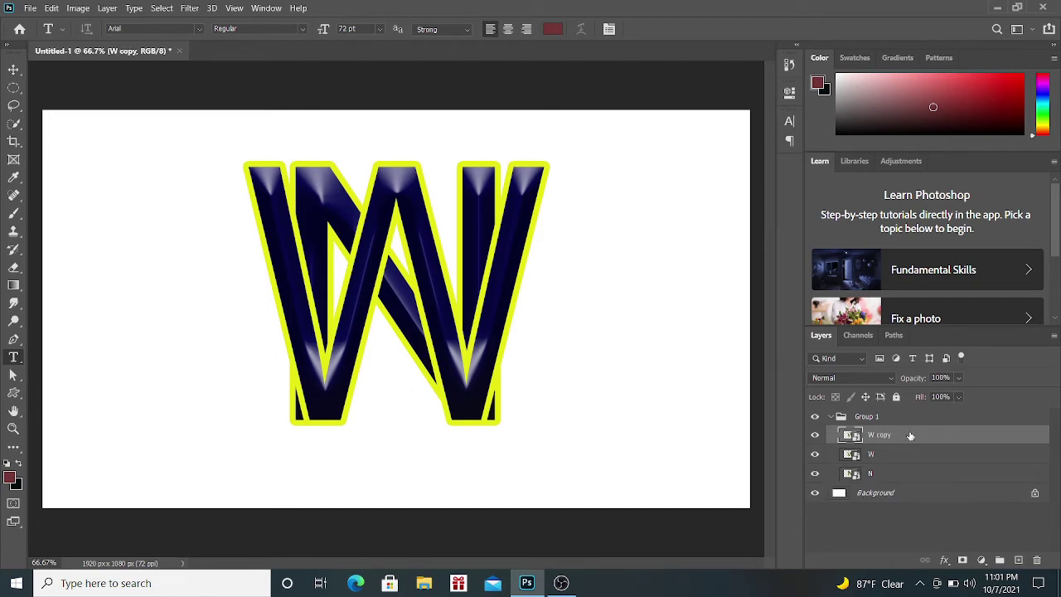
pyautogui.moveTo(911, 435); pyautogui.dragTo(917, 479)
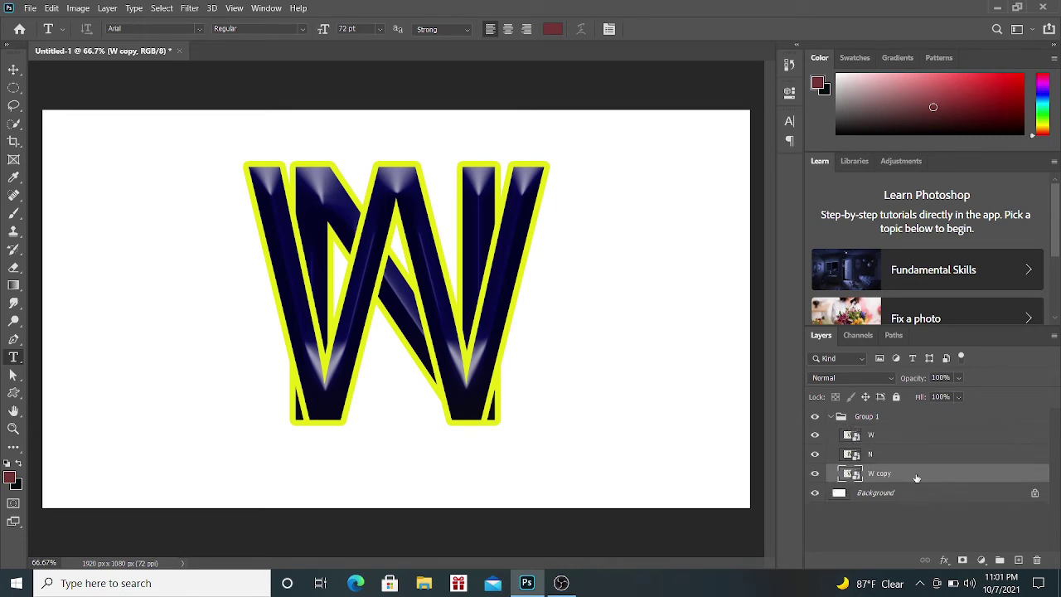
pyautogui.click(816, 438)
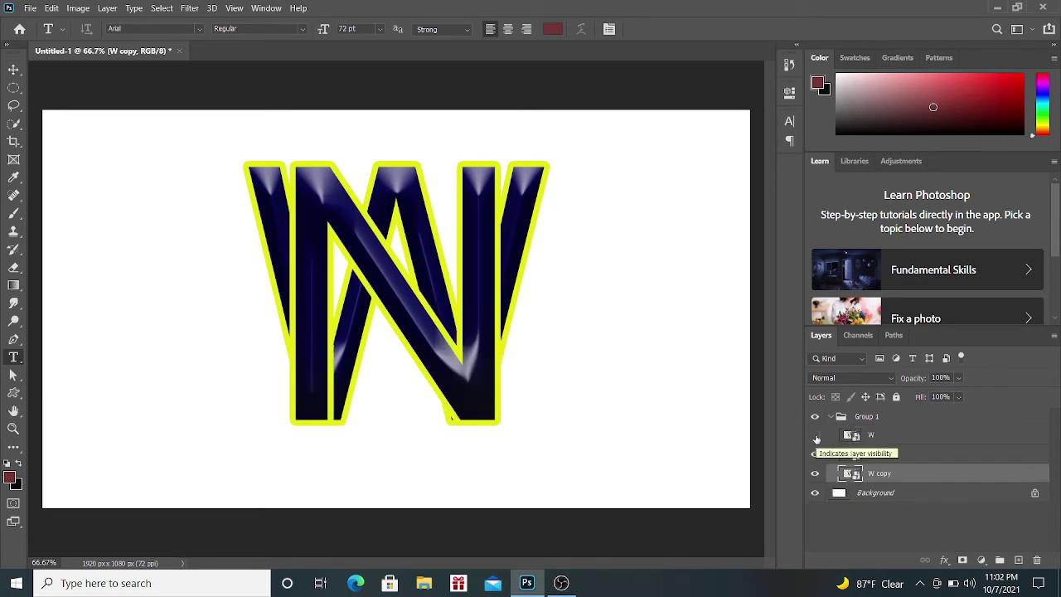
# Re-show the W layer and load its letter outline as a selection
pyautogui.click(817, 437)
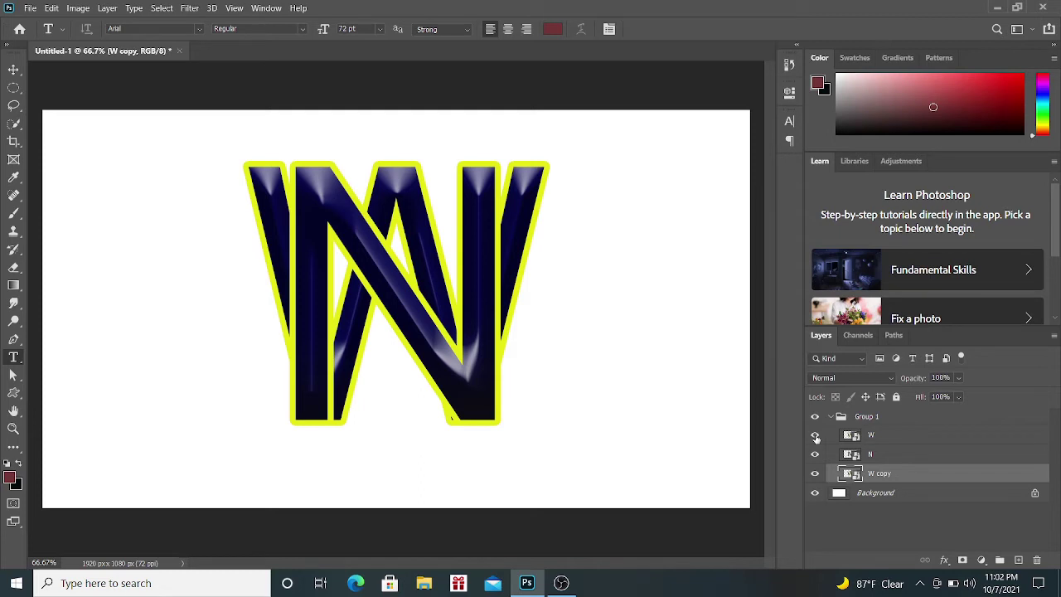
pyautogui.click(913, 436)
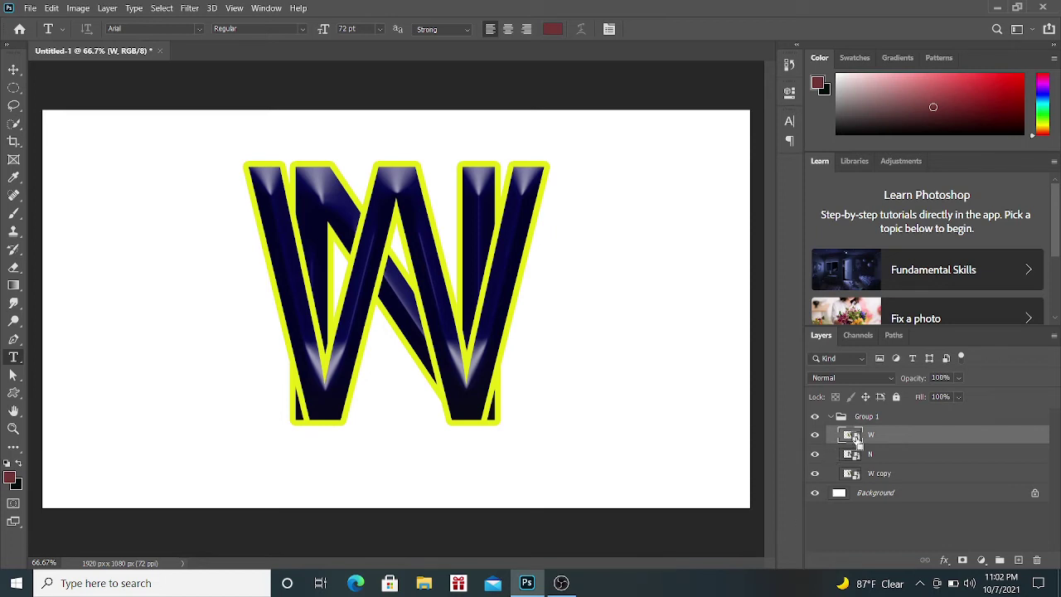
pyautogui.keyDown('ctrl'); pyautogui.click(856, 439); pyautogui.keyUp('ctrl')
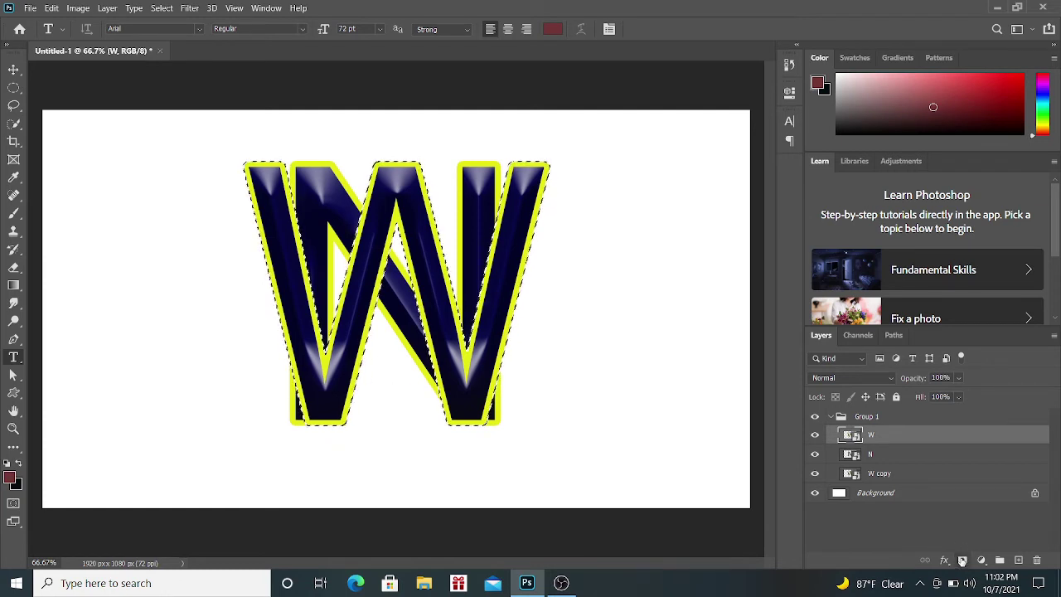
# Add a mask to the W and brush it at each crossing so the N and W interlace
pyautogui.click(962, 560)
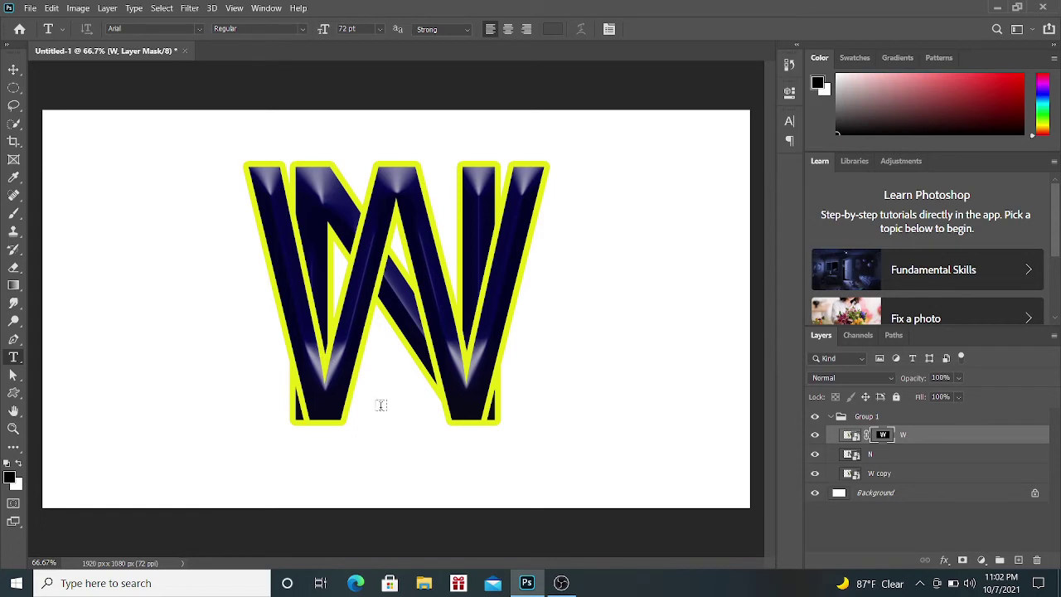
pyautogui.press('b')
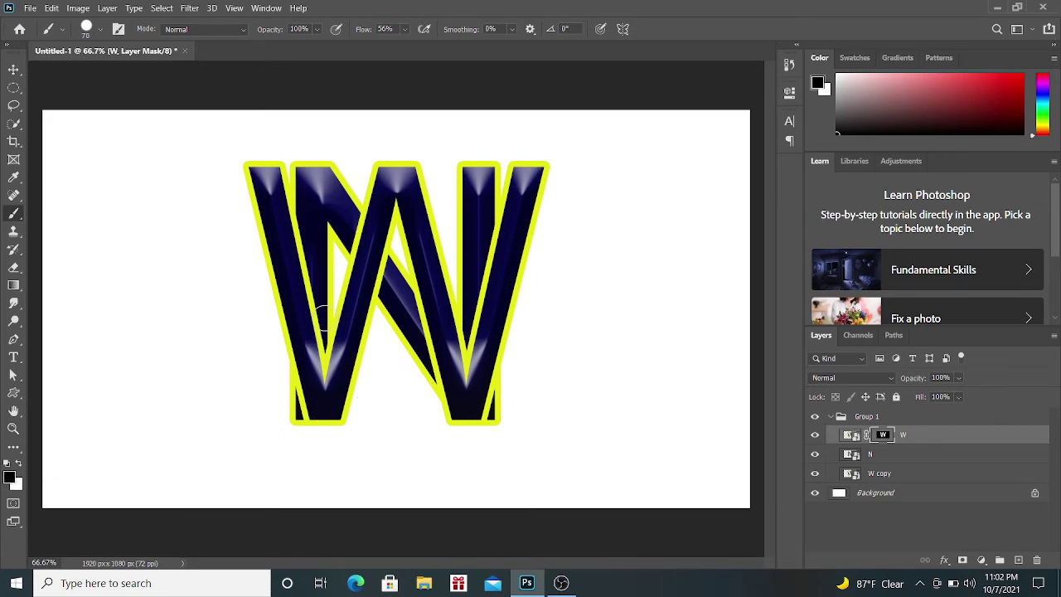
pyautogui.moveTo(320, 319)
pyautogui.mouseDown()
pyautogui.moveTo(303, 339)
pyautogui.moveTo(296, 230)
pyautogui.moveTo(308, 367)
pyautogui.moveTo(289, 315)
pyautogui.moveTo(308, 379)
pyautogui.moveTo(324, 357)
pyautogui.moveTo(304, 425)
pyautogui.moveTo(326, 403)
pyautogui.moveTo(327, 359)
pyautogui.moveTo(333, 427)
pyautogui.mouseUp()
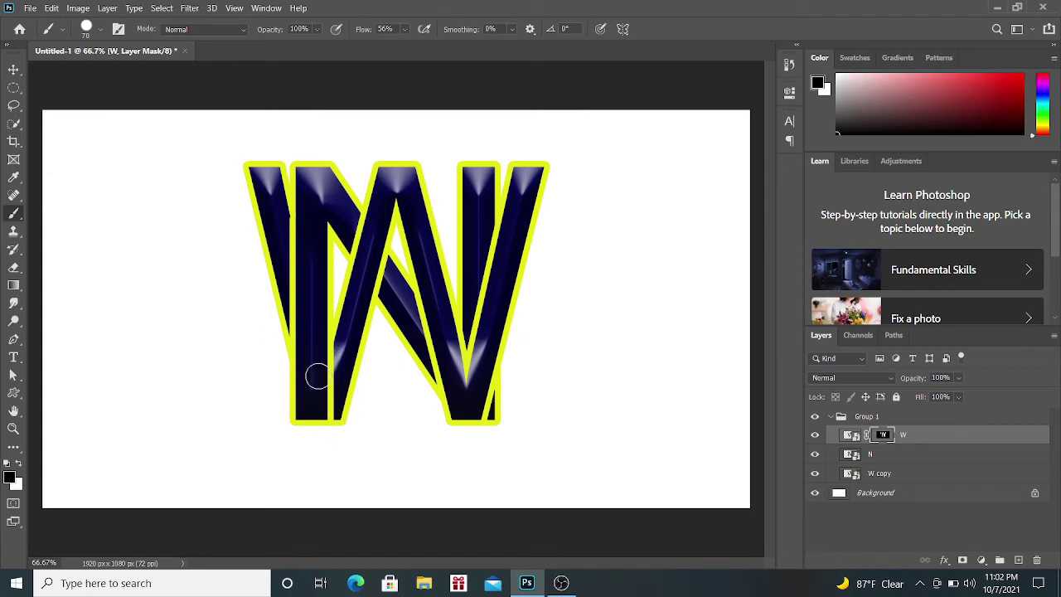
pyautogui.moveTo(374, 210)
pyautogui.mouseDown()
pyautogui.moveTo(367, 237)
pyautogui.moveTo(355, 218)
pyautogui.moveTo(356, 295)
pyautogui.moveTo(380, 245)
pyautogui.moveTo(362, 301)
pyautogui.moveTo(373, 225)
pyautogui.moveTo(363, 285)
pyautogui.mouseUp()
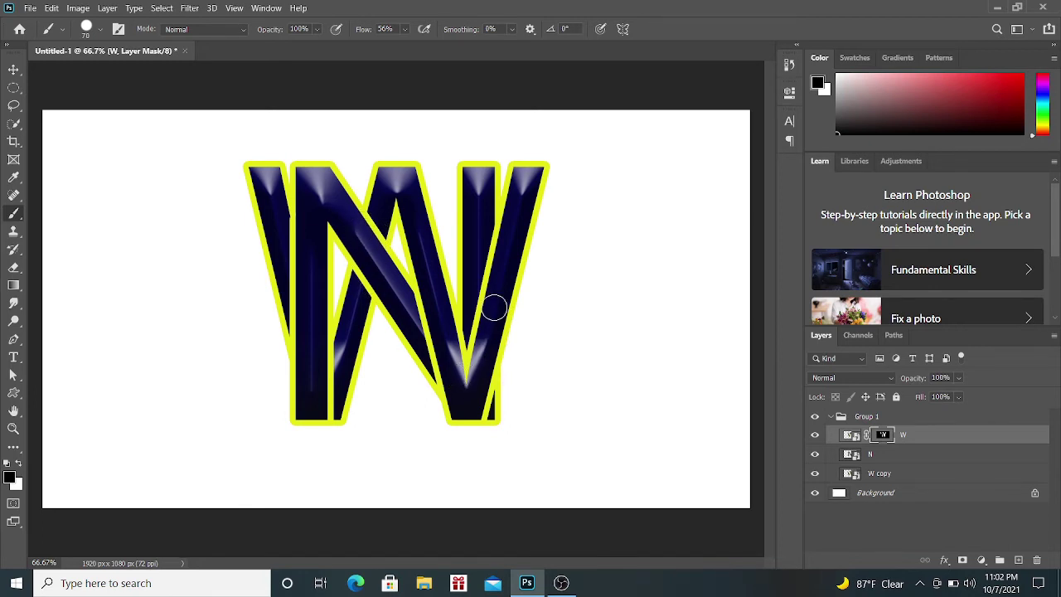
pyautogui.moveTo(496, 240)
pyautogui.mouseDown()
pyautogui.moveTo(483, 307)
pyautogui.moveTo(480, 295)
pyautogui.moveTo(484, 333)
pyautogui.moveTo(495, 320)
pyautogui.moveTo(494, 362)
pyautogui.moveTo(478, 414)
pyautogui.moveTo(469, 372)
pyautogui.moveTo(440, 355)
pyautogui.moveTo(415, 287)
pyautogui.moveTo(467, 390)
pyautogui.moveTo(477, 298)
pyautogui.moveTo(450, 407)
pyautogui.mouseUp()
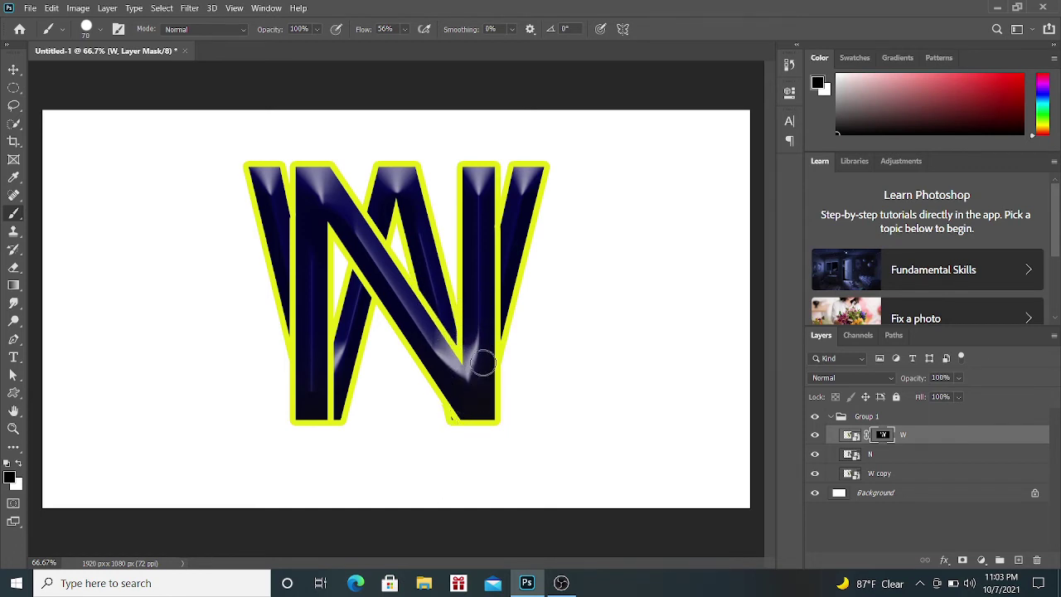
pyautogui.moveTo(485, 324); pyautogui.dragTo(450, 403)
pyautogui.moveTo(478, 385); pyautogui.dragTo(478, 361)
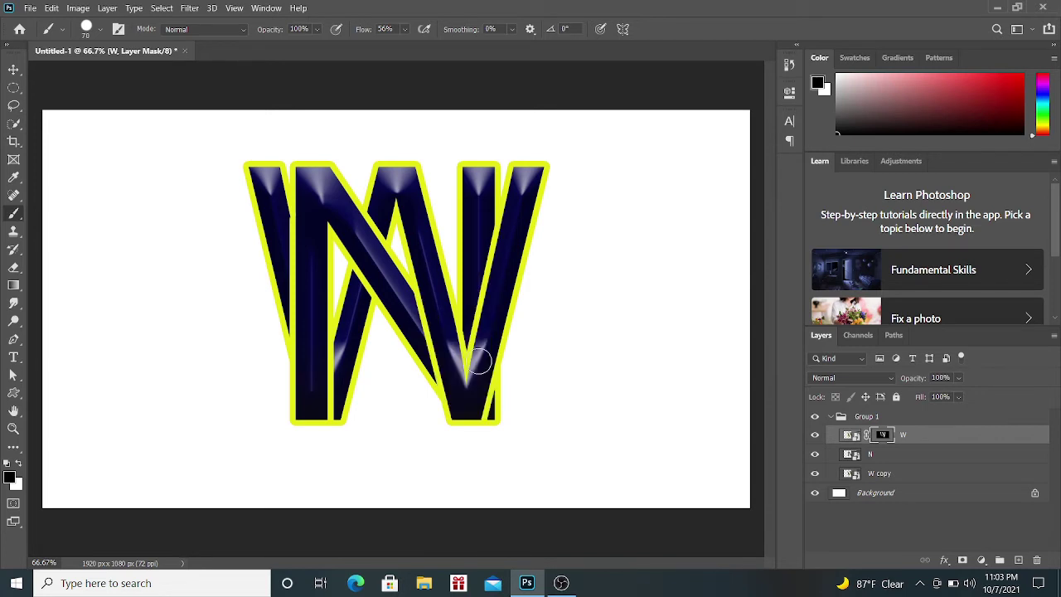
pyautogui.moveTo(454, 365)
pyautogui.mouseDown()
pyautogui.moveTo(466, 382)
pyautogui.moveTo(475, 355)
pyautogui.mouseUp()
# Unlock the Background as Layer 0 and give it a Radial Gradient Overlay at 86% scale
pyautogui.doubleClick(948, 499)
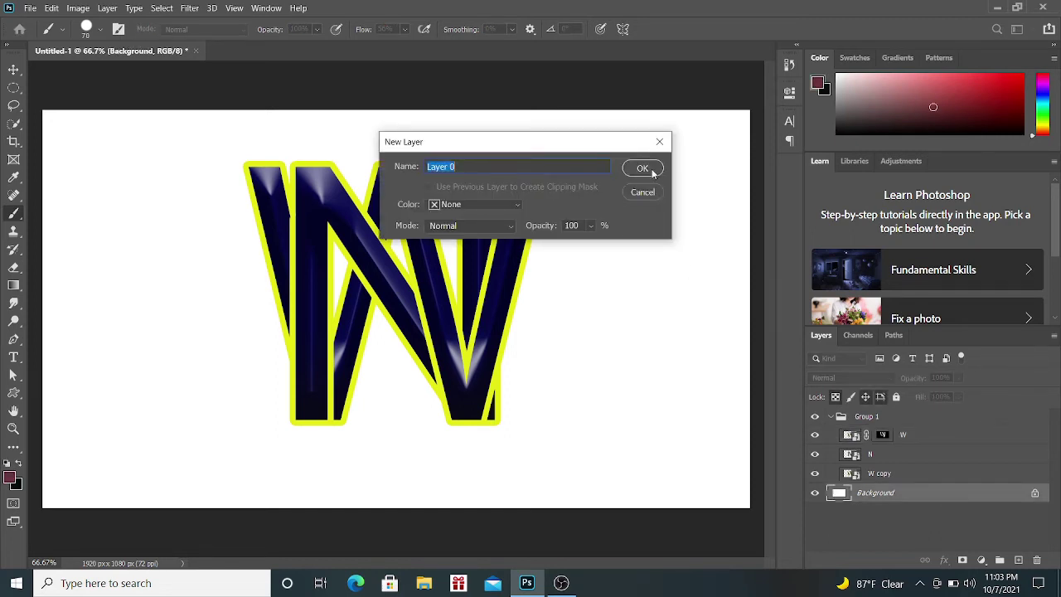
pyautogui.click(643, 169)
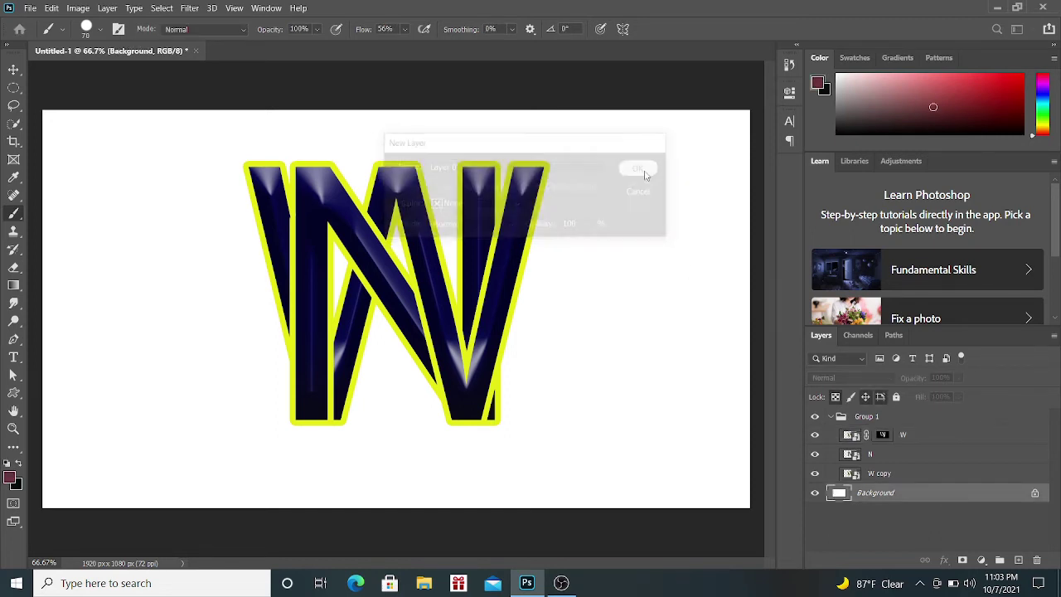
pyautogui.doubleClick(944, 492)
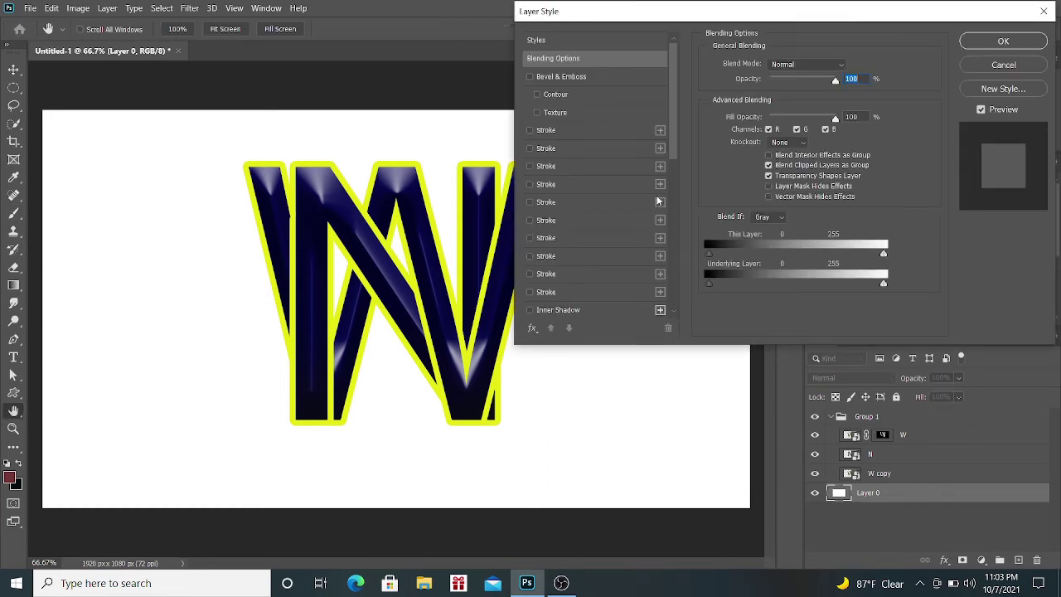
pyautogui.scroll(-2, 675, 198)
pyautogui.scroll(-2, 674, 199)
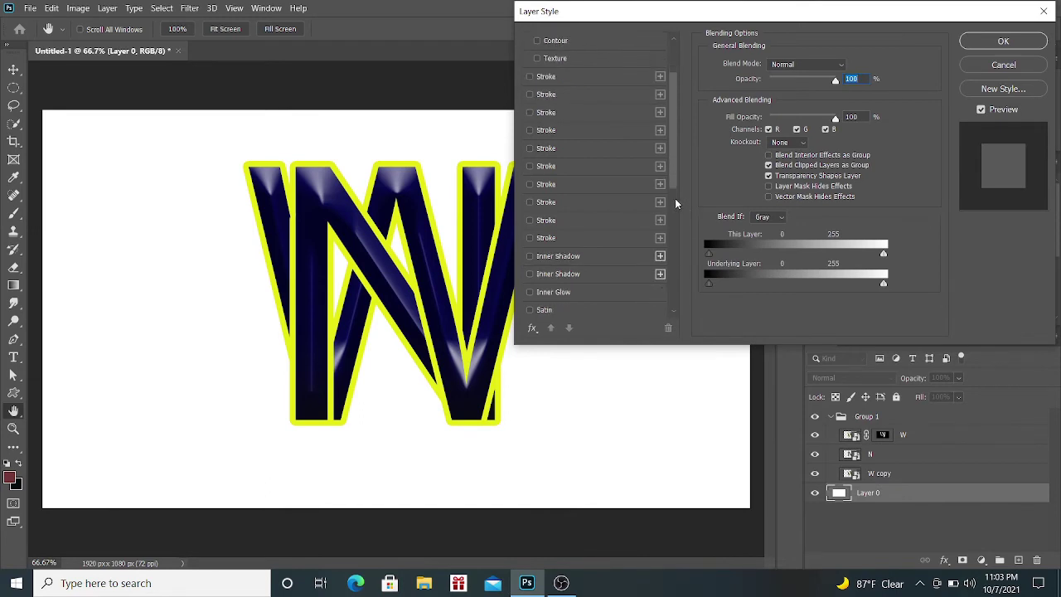
pyautogui.scroll(-2, 675, 198)
pyautogui.scroll(-2, 675, 198)
pyautogui.scroll(-2, 676, 199)
pyautogui.scroll(-2, 677, 199)
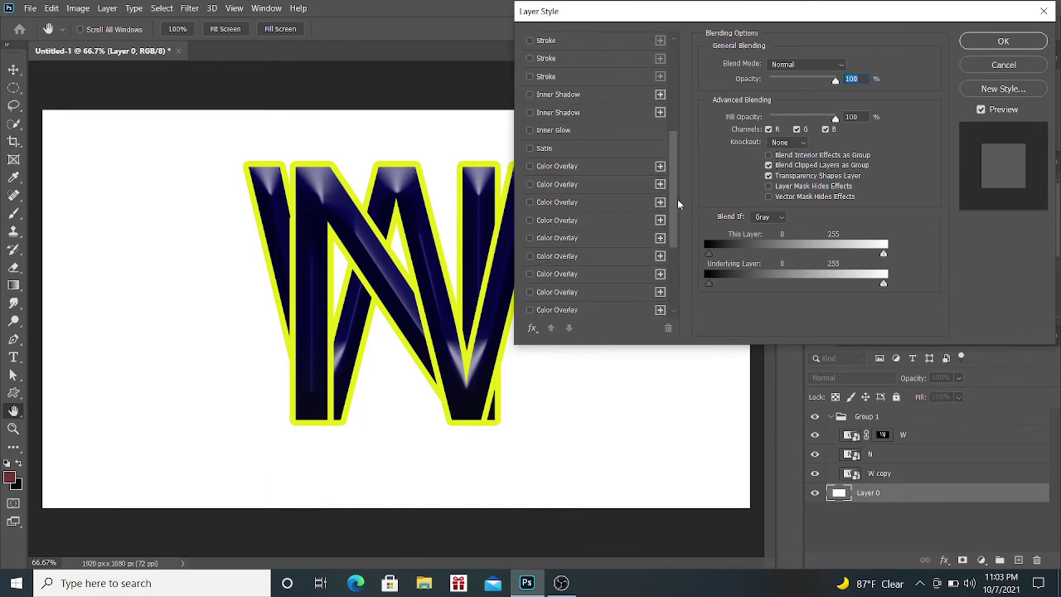
pyautogui.scroll(-2, 677, 199)
pyautogui.scroll(-2, 677, 199)
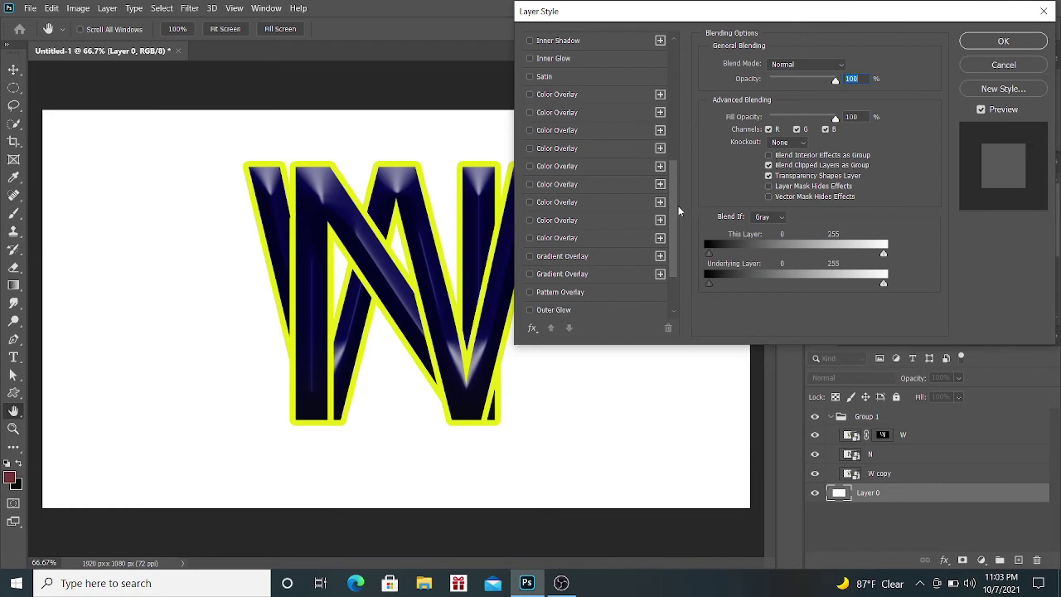
pyautogui.click(614, 277)
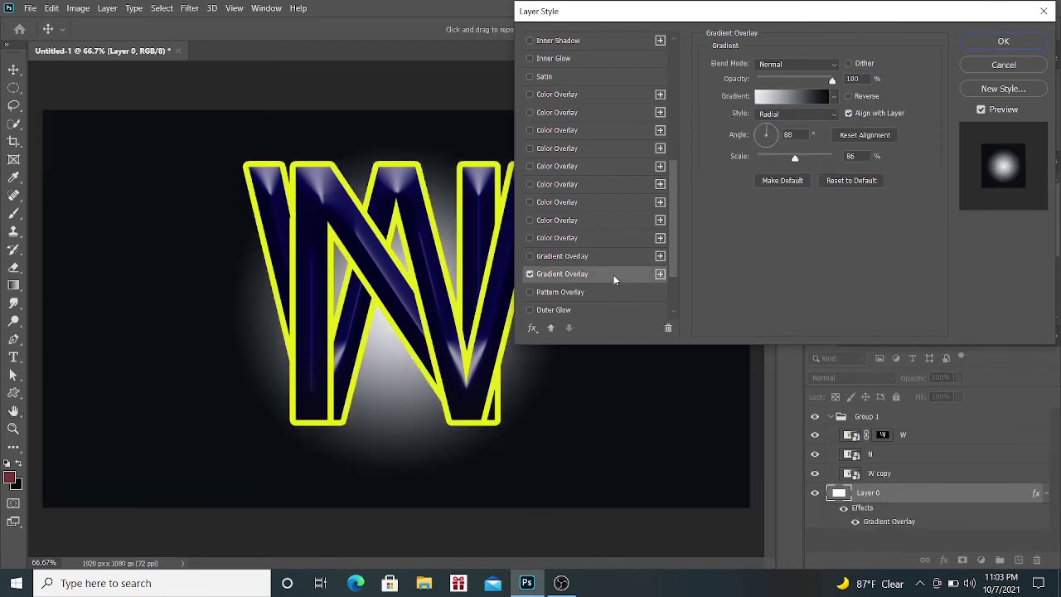
# Set the gradient's light end stop to pale cyan b8f5f0
pyautogui.click(794, 97)
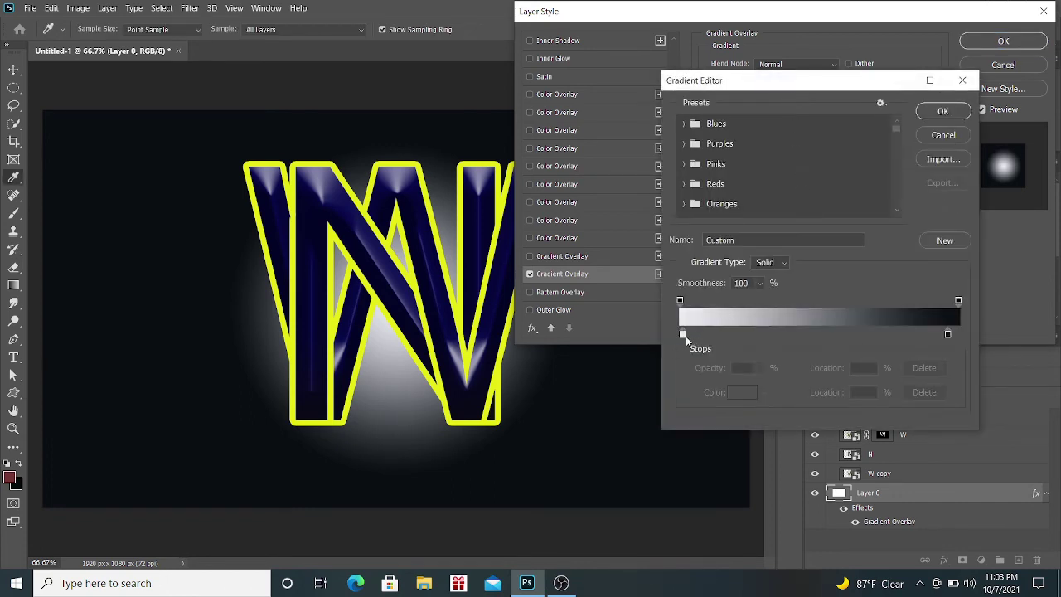
pyautogui.moveTo(684, 334); pyautogui.dragTo(695, 333)
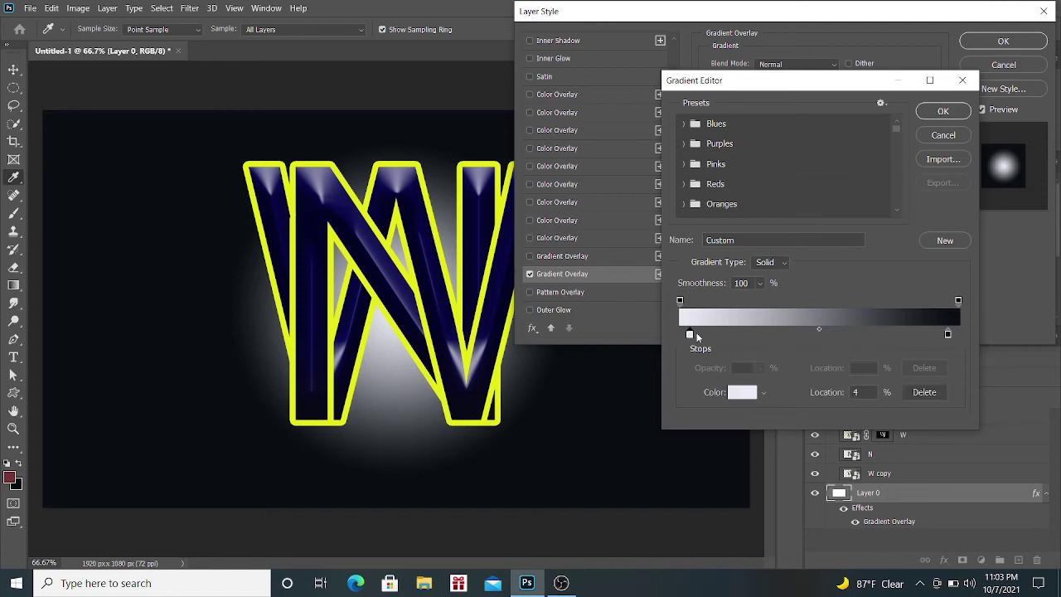
pyautogui.click(742, 394)
pyautogui.click(878, 336)
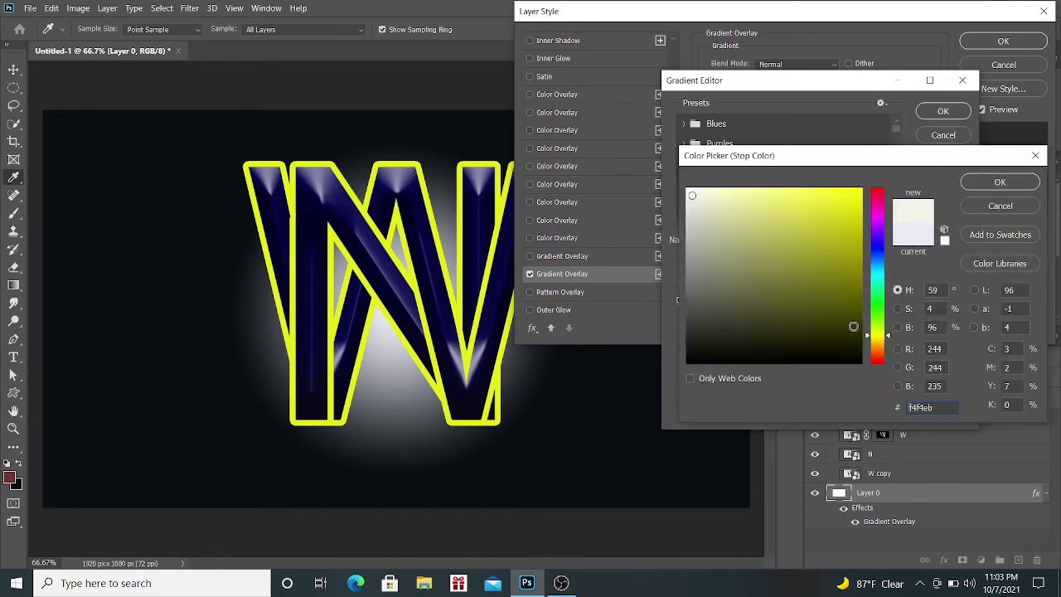
pyautogui.click(830, 273)
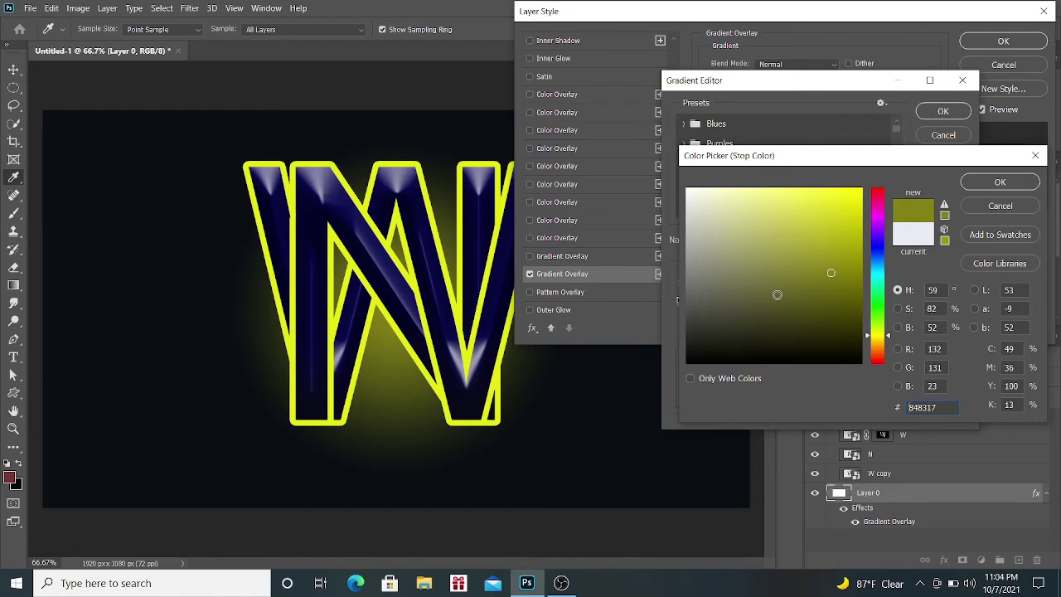
pyautogui.click(844, 217)
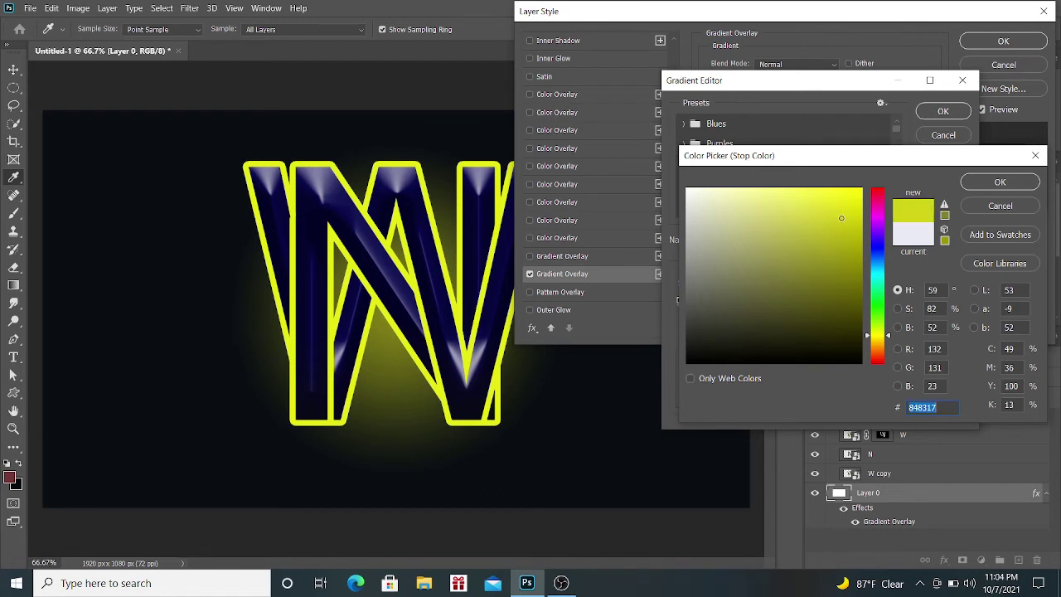
pyautogui.click(780, 218)
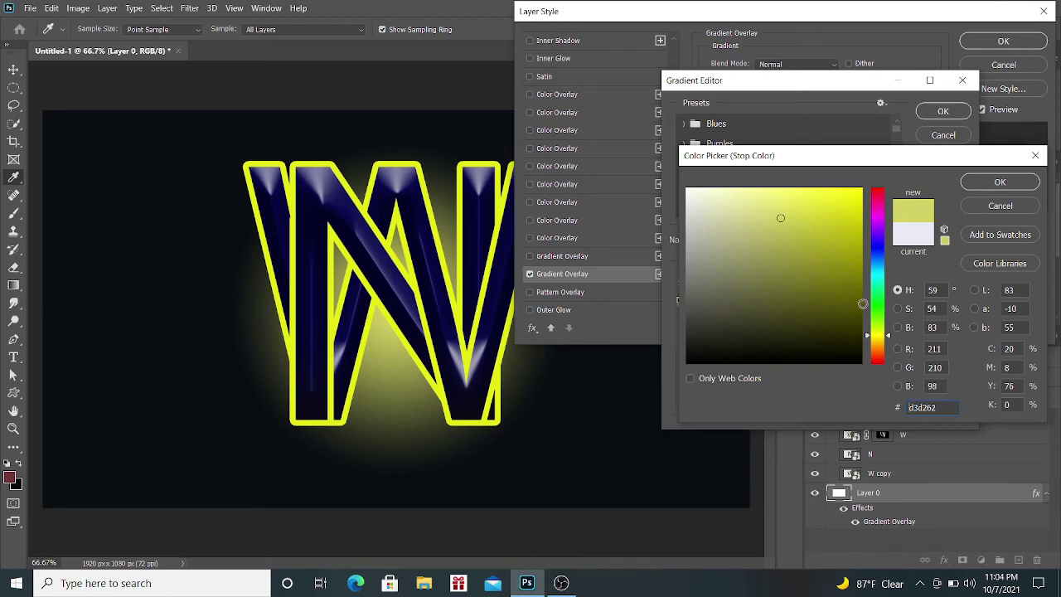
pyautogui.click(877, 279)
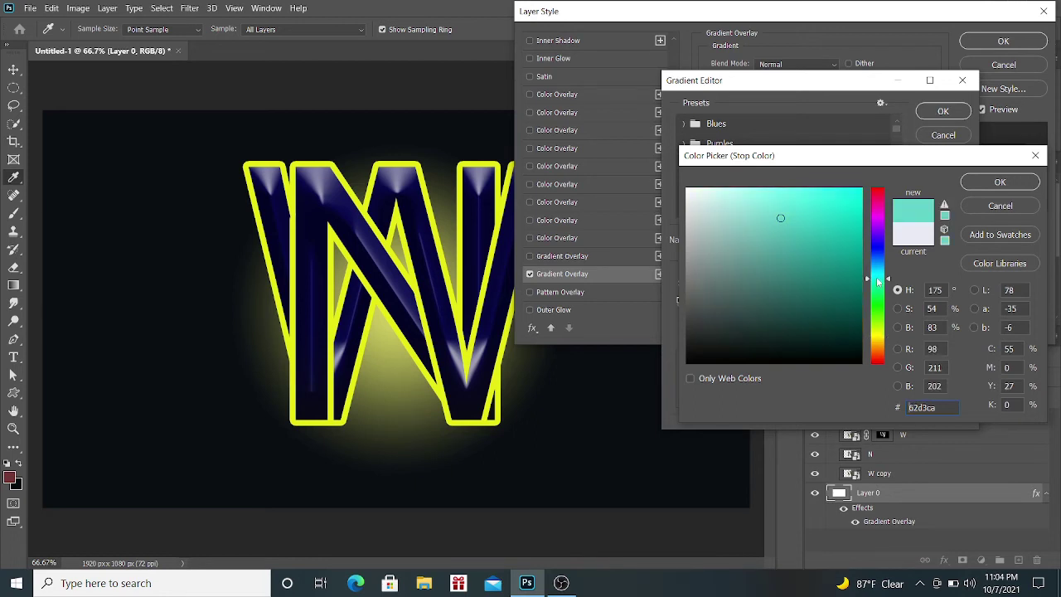
pyautogui.click(693, 194)
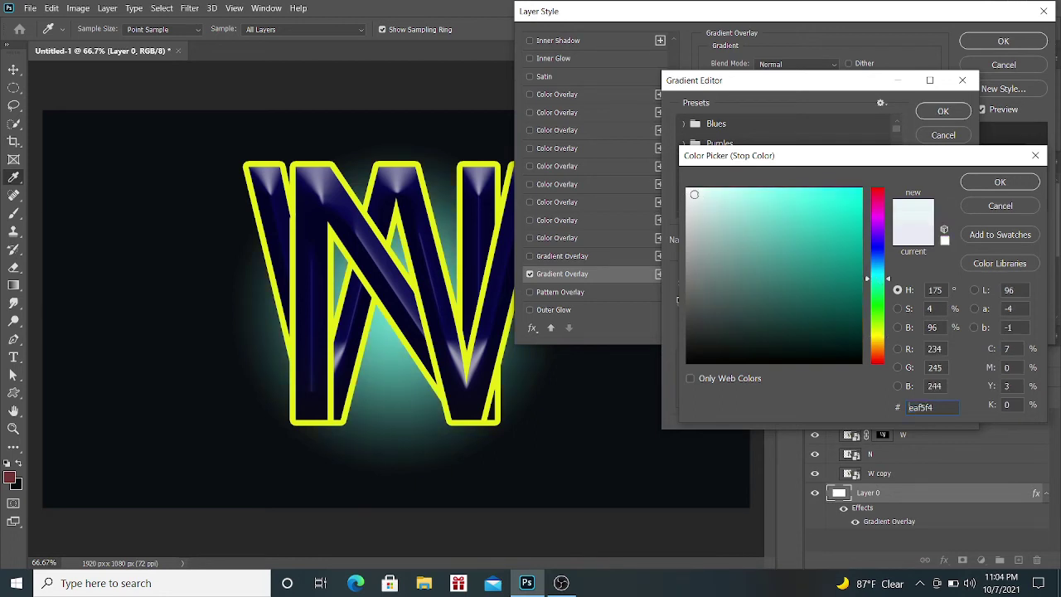
pyautogui.click(692, 208)
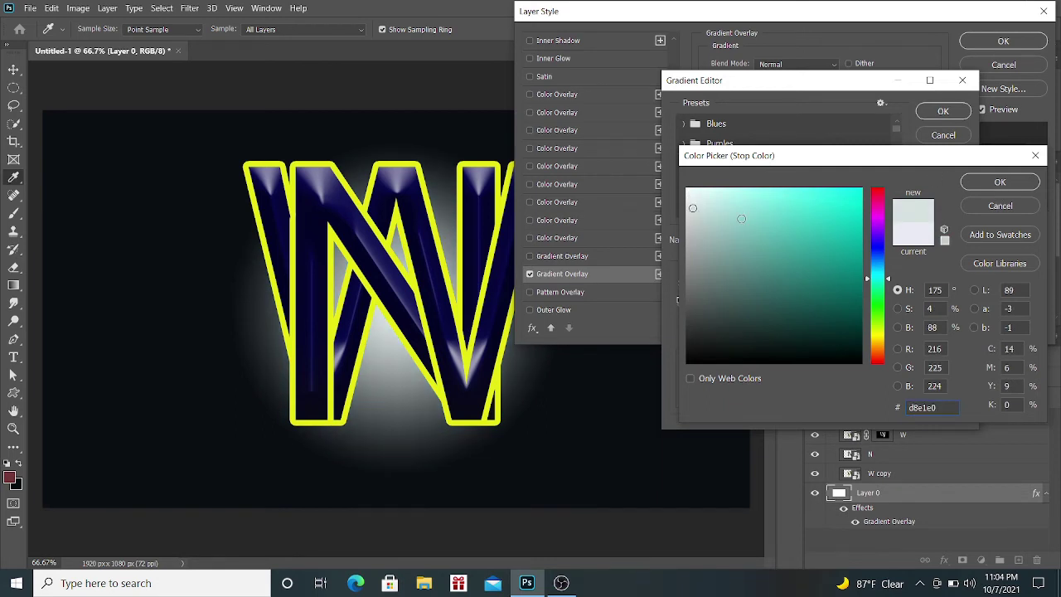
pyautogui.click(730, 197)
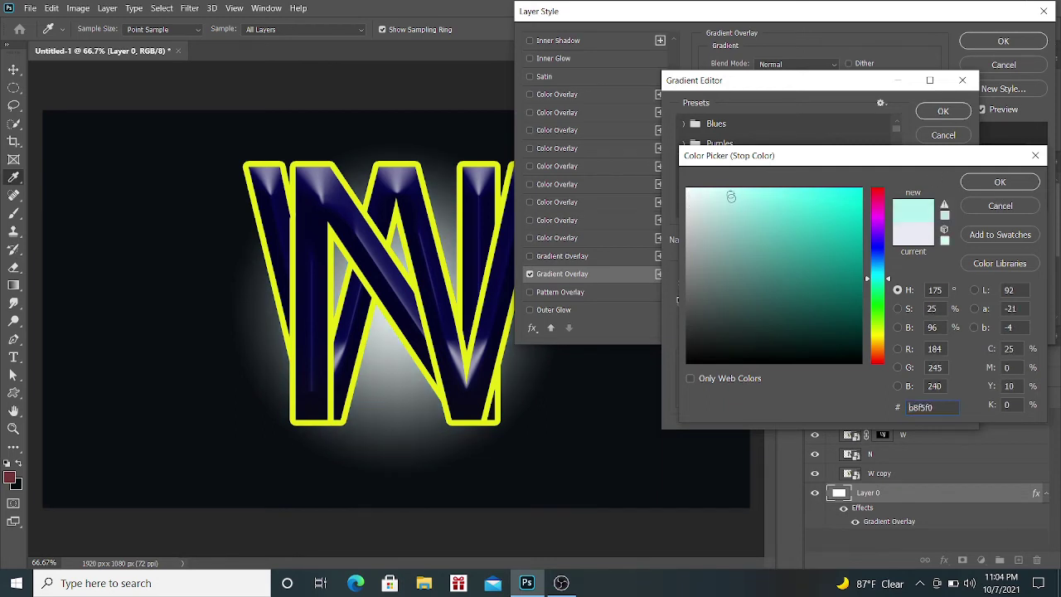
pyautogui.click(1000, 184)
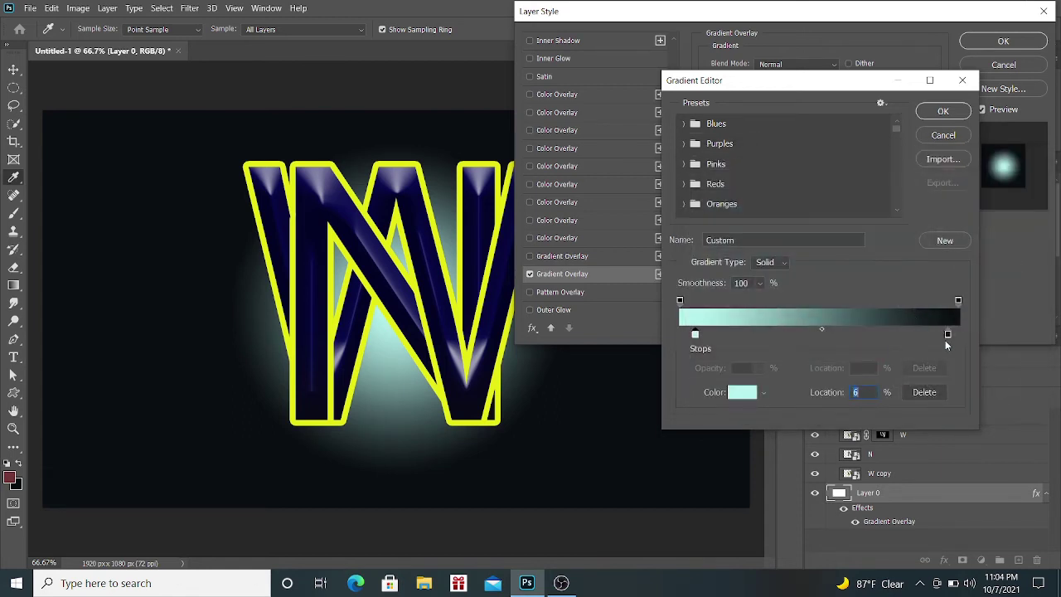
# Keep the dark end stop and apply the cyan-centred radial gradient to Layer 0
pyautogui.click(948, 335)
pyautogui.click(741, 395)
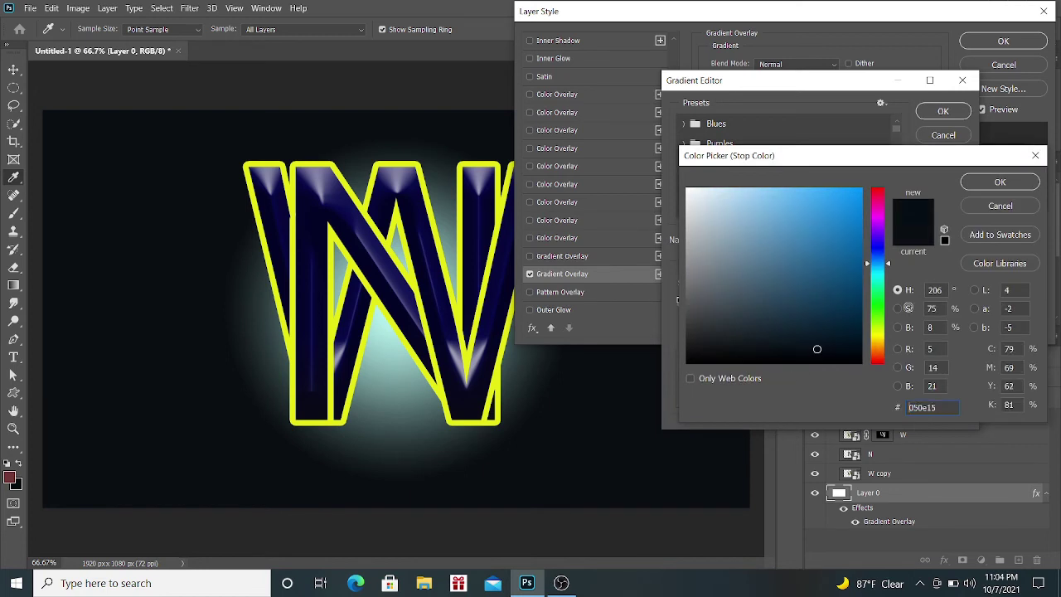
pyautogui.click(1000, 184)
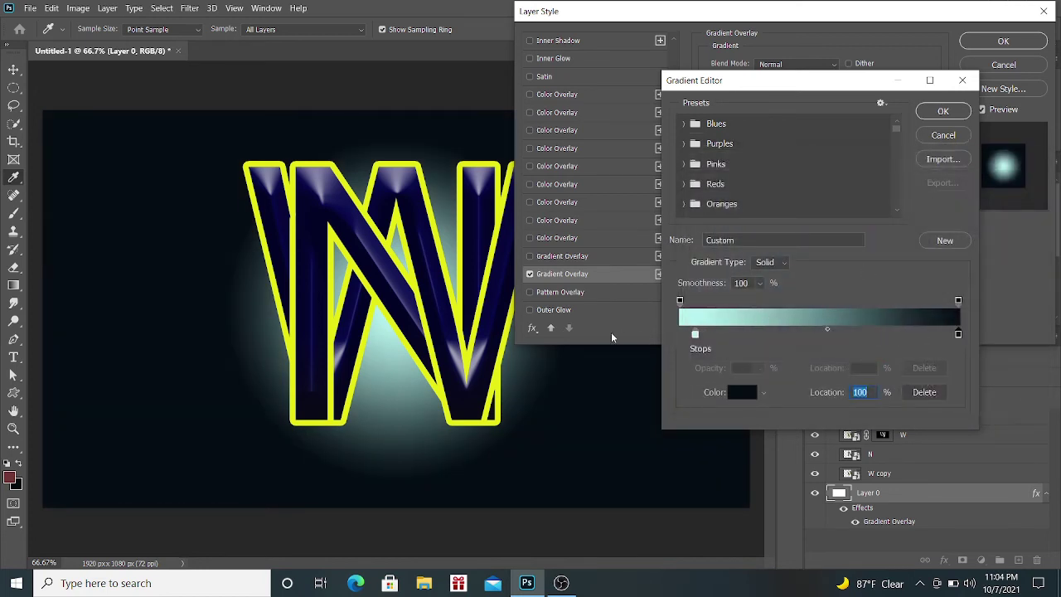
pyautogui.click(943, 112)
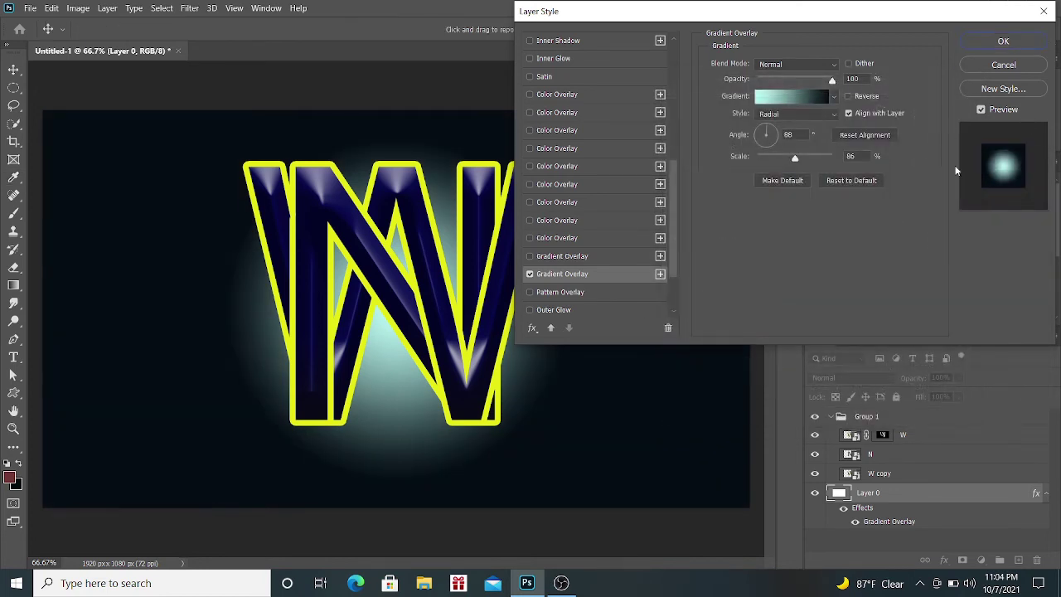
pyautogui.click(851, 96)
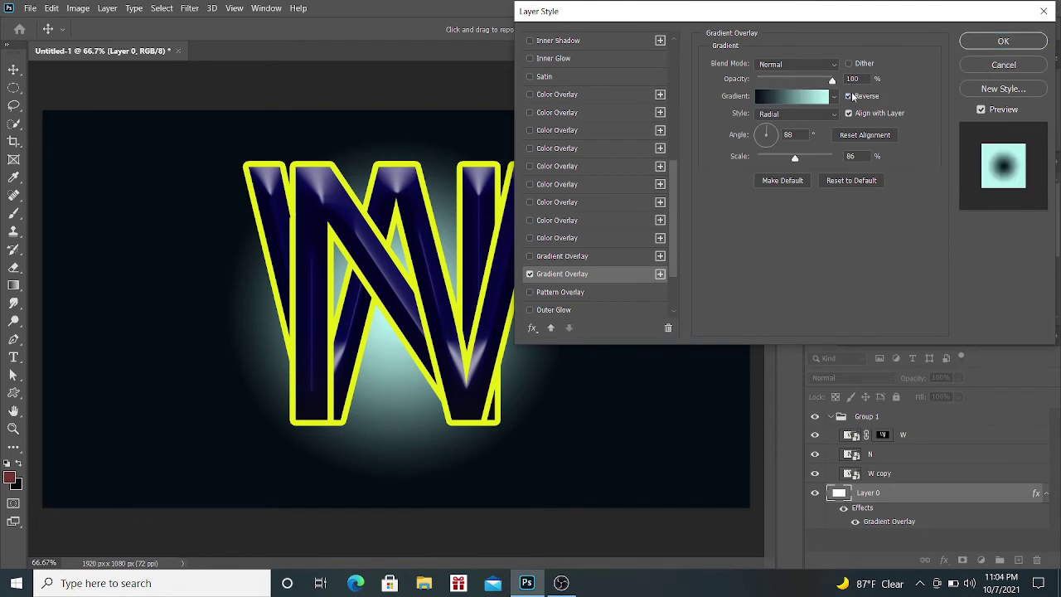
pyautogui.click(848, 97)
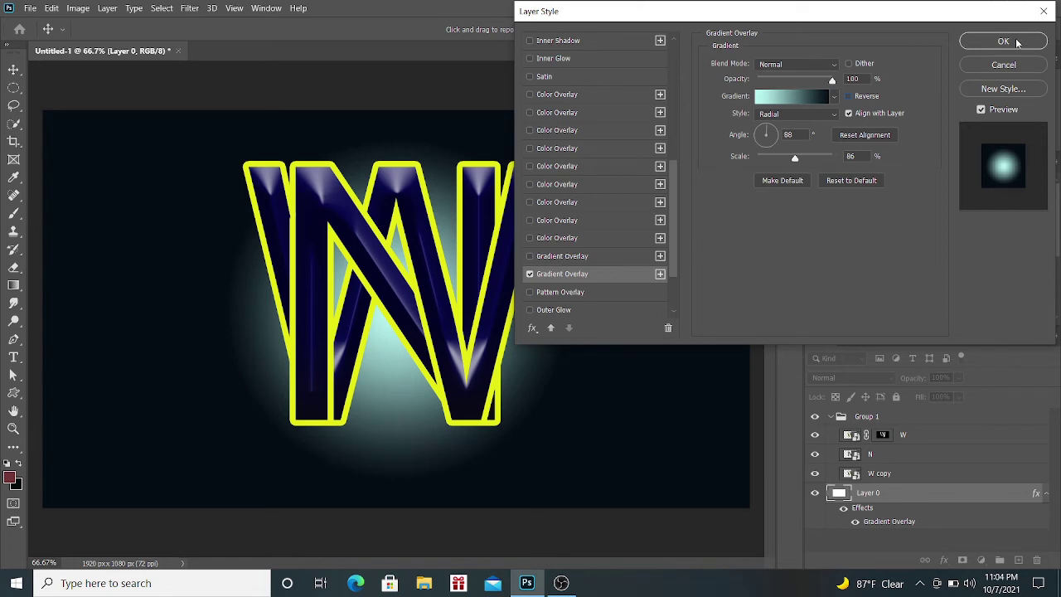
pyautogui.click(1018, 42)
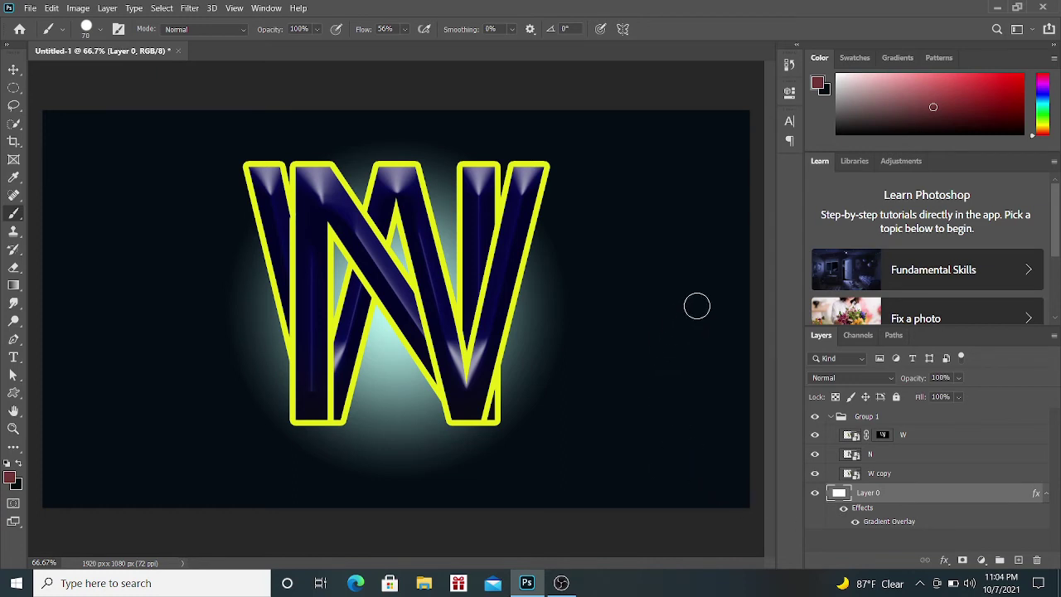
# Draw an elliptical selection around the glow and copy it to a new Layer 1
pyautogui.click(14, 89)
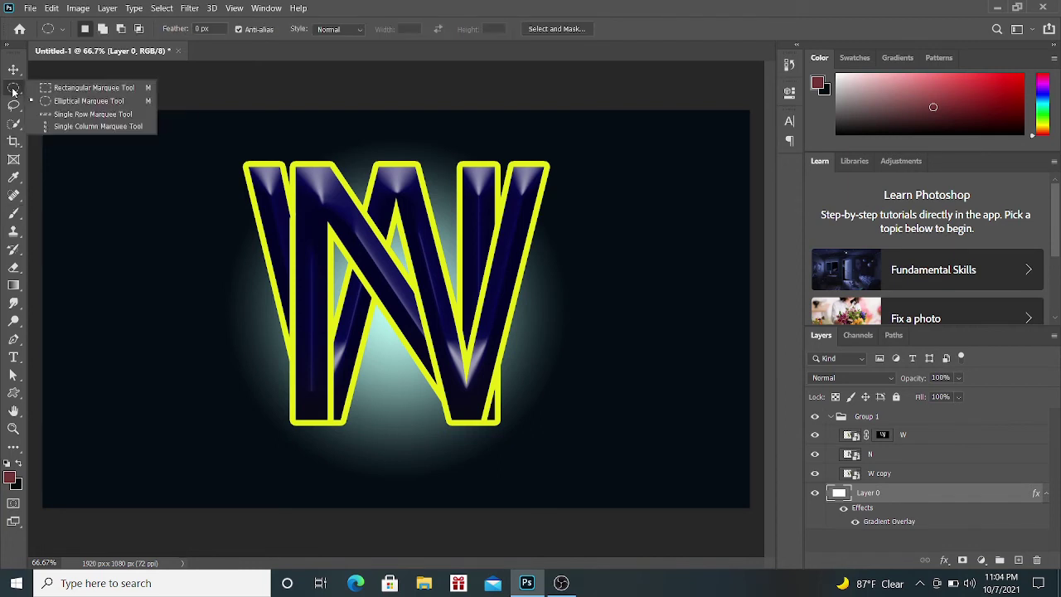
pyautogui.click(92, 106)
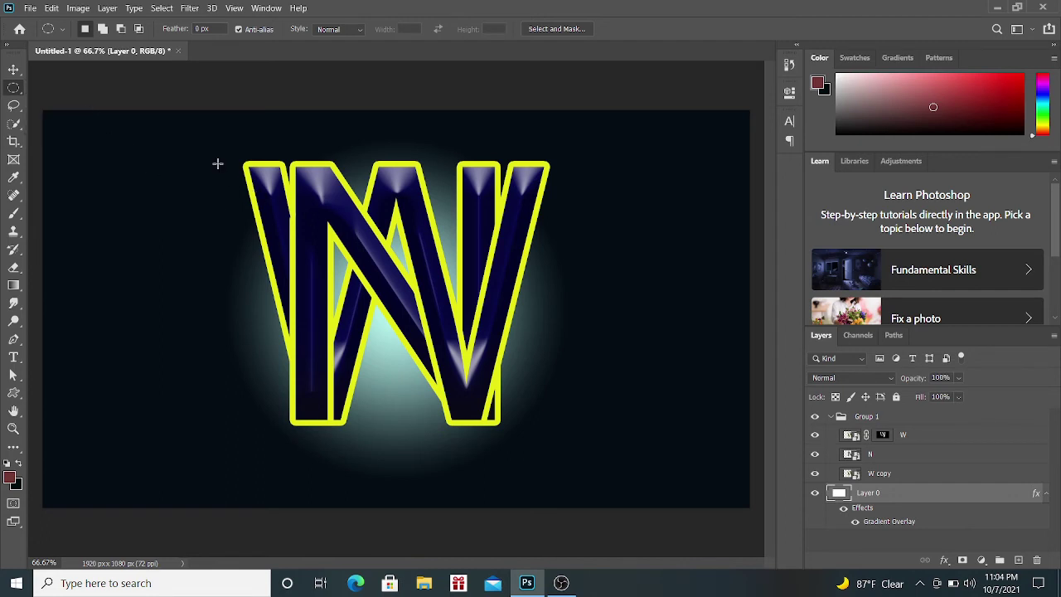
pyautogui.moveTo(210, 151); pyautogui.dragTo(764, 435)
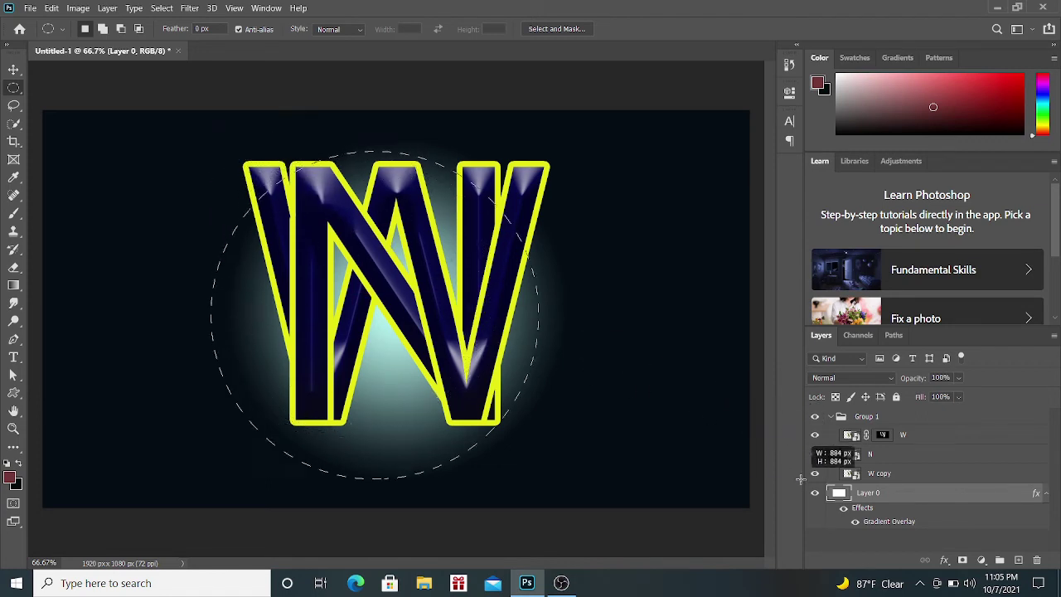
pyautogui.moveTo(764, 435); pyautogui.dragTo(837, 493)
pyautogui.click(747, 473)
pyautogui.hotkey('ctrl', 'z')
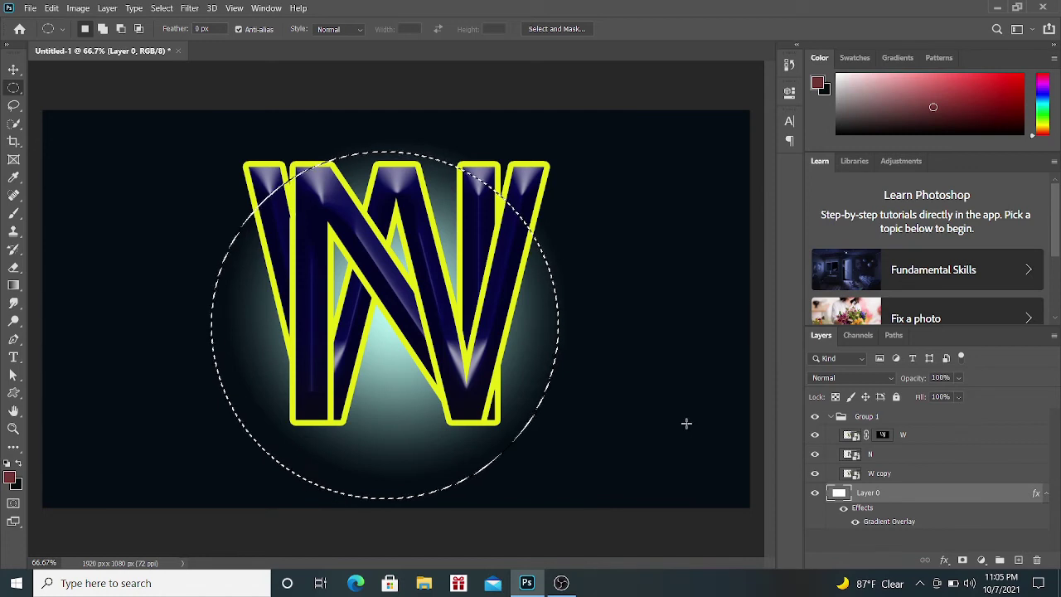
pyautogui.hotkey('ctrl', 'j')
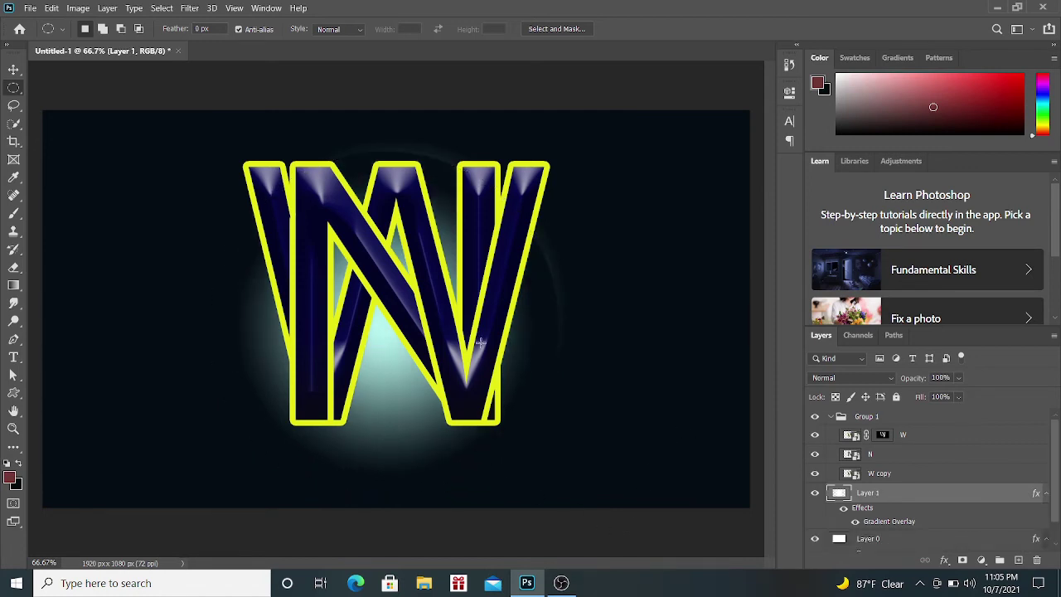
# Scale Group 1 to about 79% and nudge it slightly right and down over the glow
pyautogui.click(896, 418)
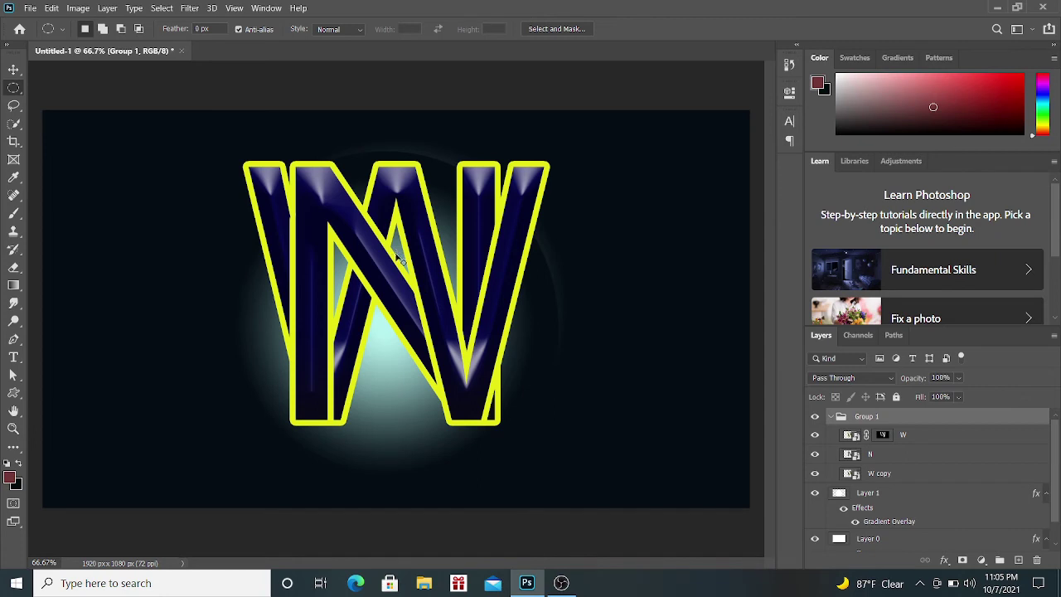
pyautogui.hotkey('ctrl', 't')
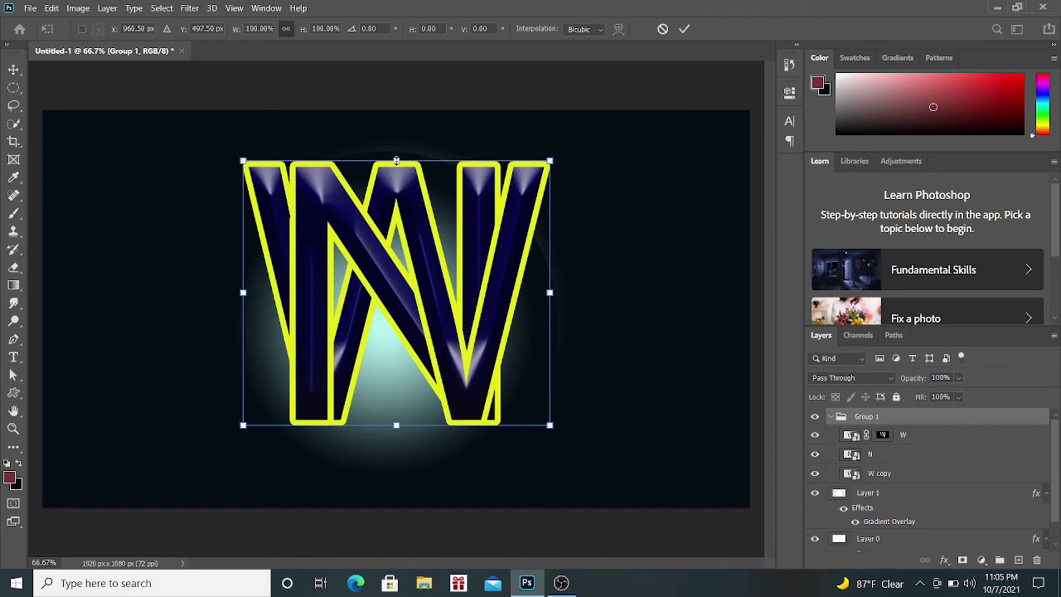
pyautogui.moveTo(396, 160); pyautogui.dragTo(396, 182)
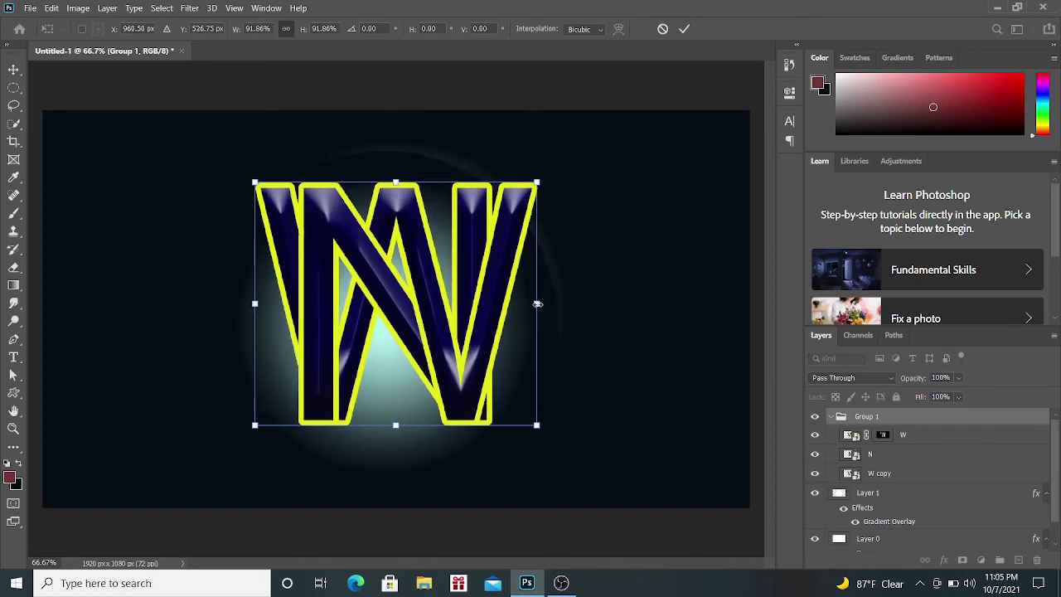
pyautogui.moveTo(537, 304); pyautogui.dragTo(510, 304)
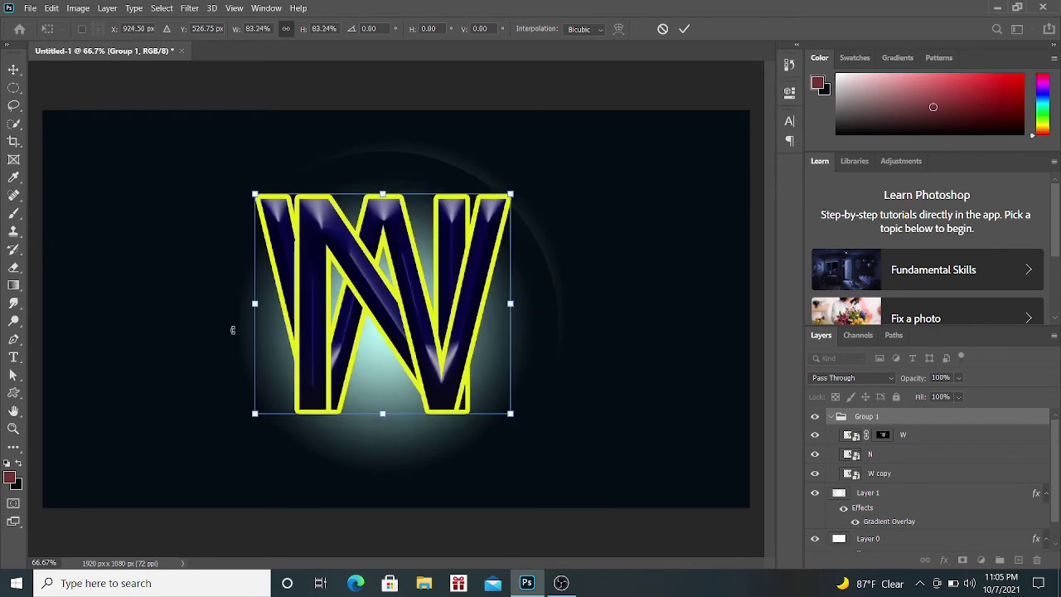
pyautogui.moveTo(251, 304); pyautogui.dragTo(267, 304)
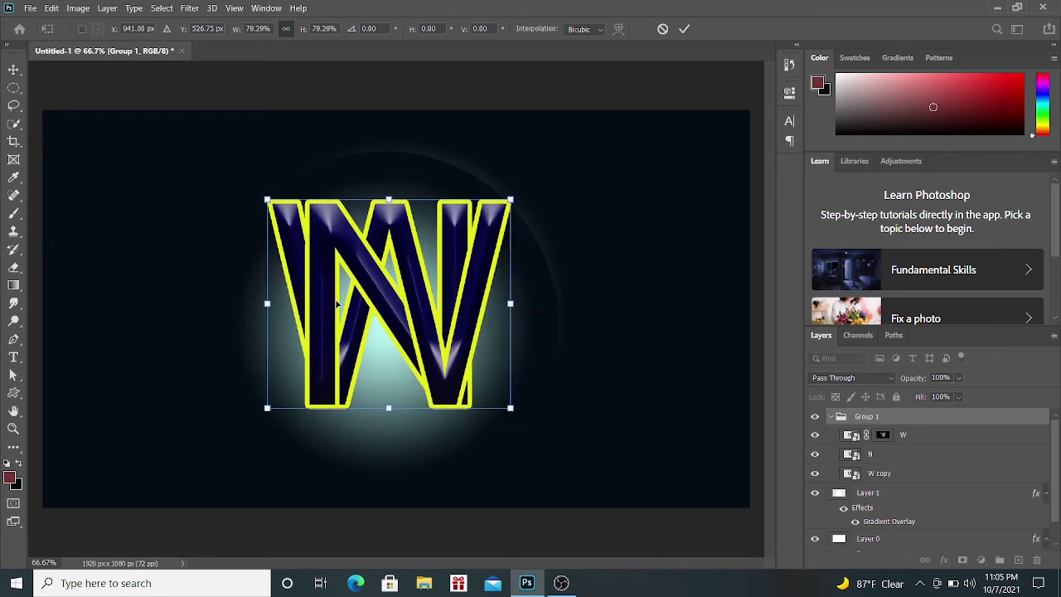
pyautogui.moveTo(381, 282); pyautogui.dragTo(385, 291)
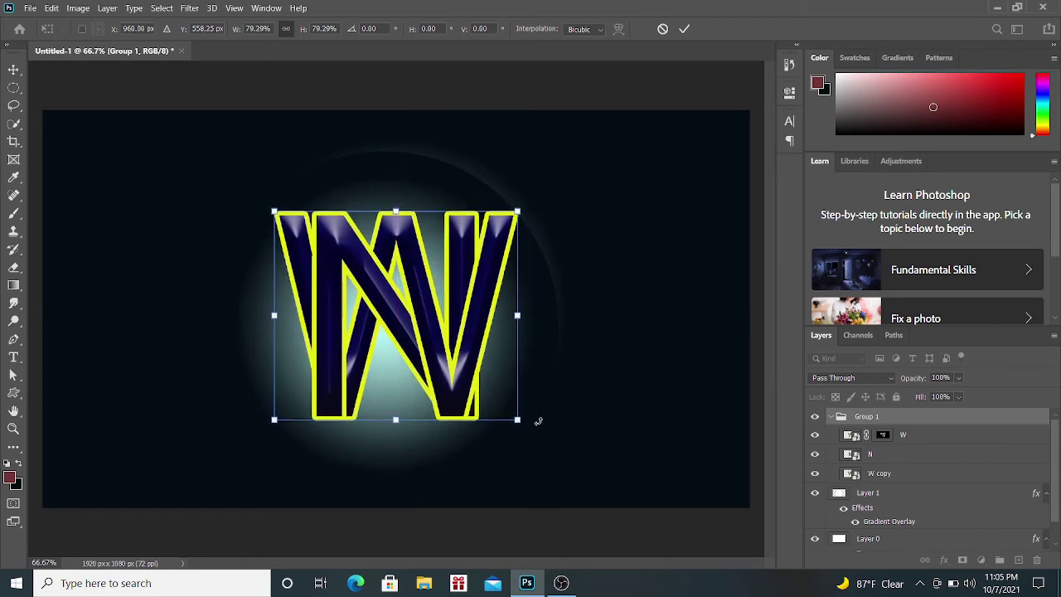
pyautogui.press('Return')
pyautogui.click(926, 437)
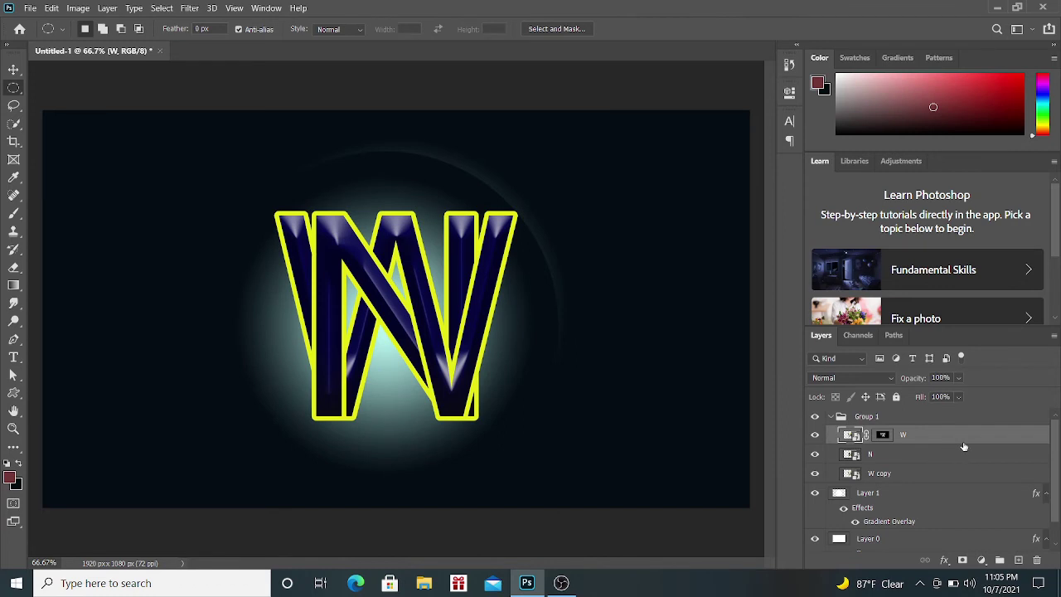
pyautogui.click(905, 418)
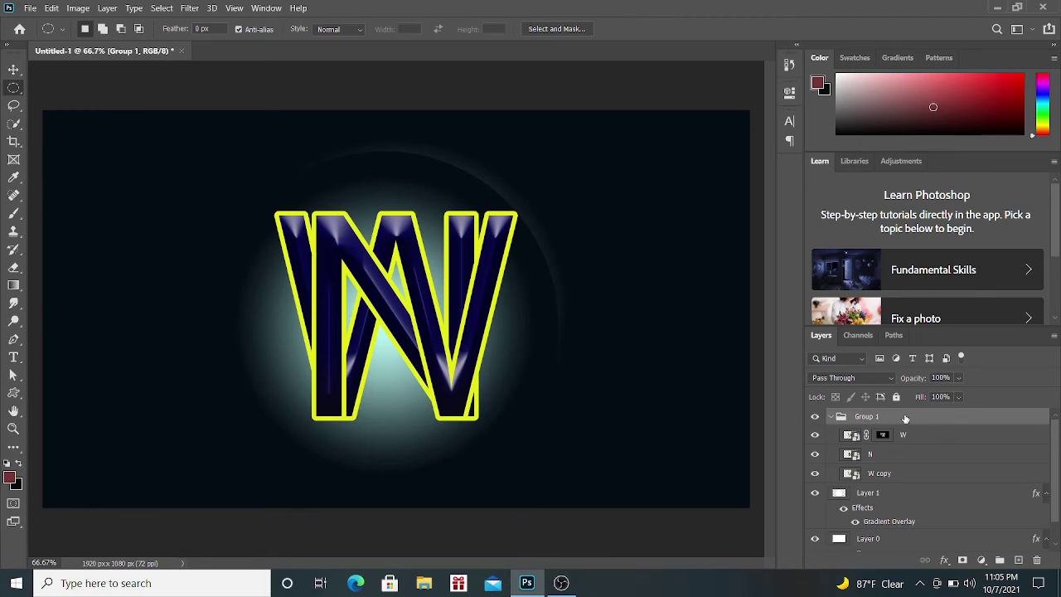
pyautogui.click(914, 437)
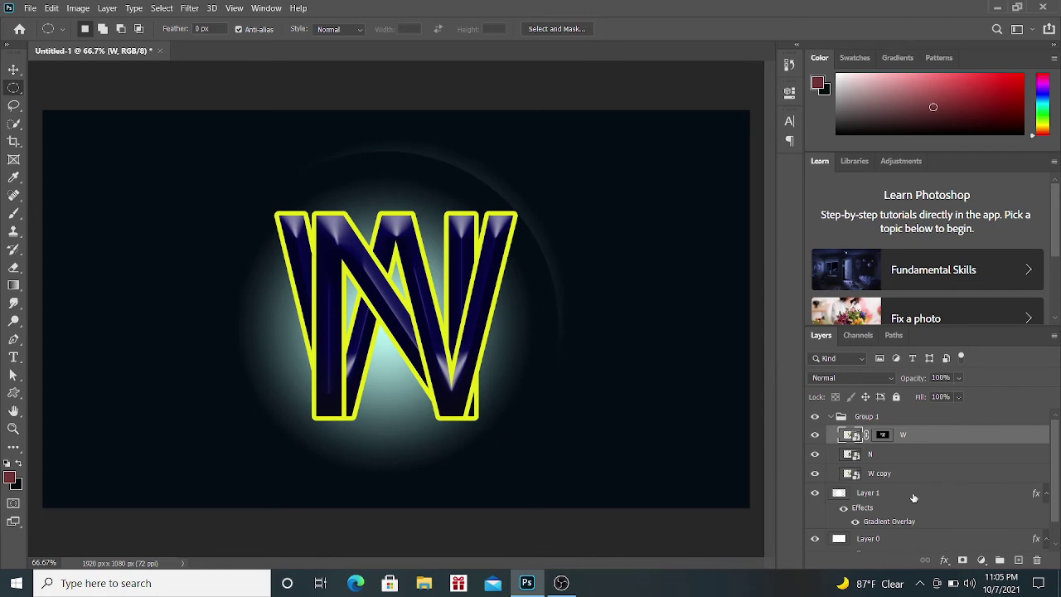
pyautogui.click(913, 495)
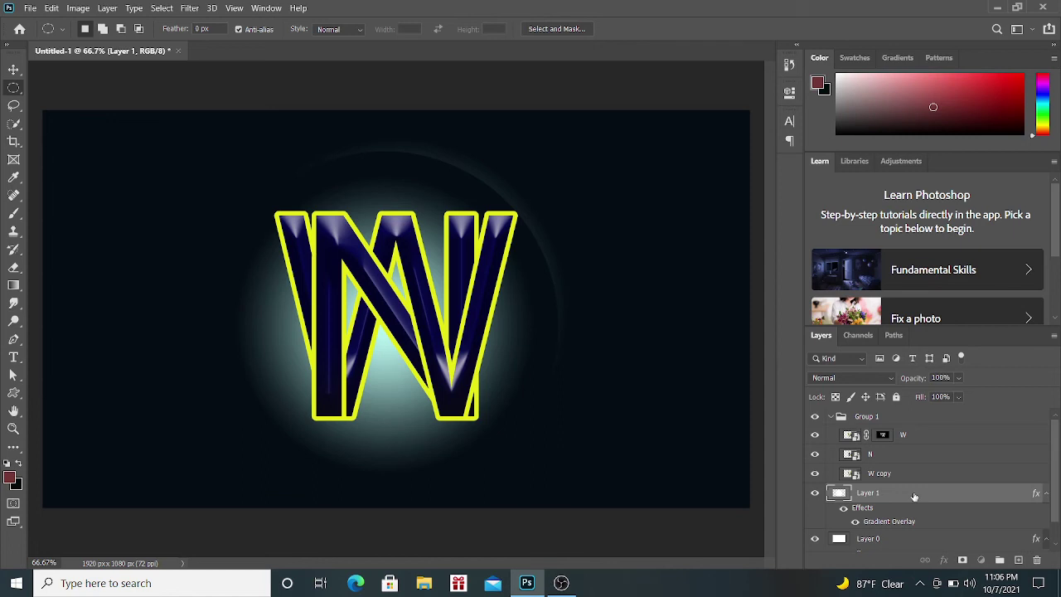
# Add a 16 px Stroke to Layer 1 and colour it bright yellow dee021
pyautogui.doubleClick(914, 496)
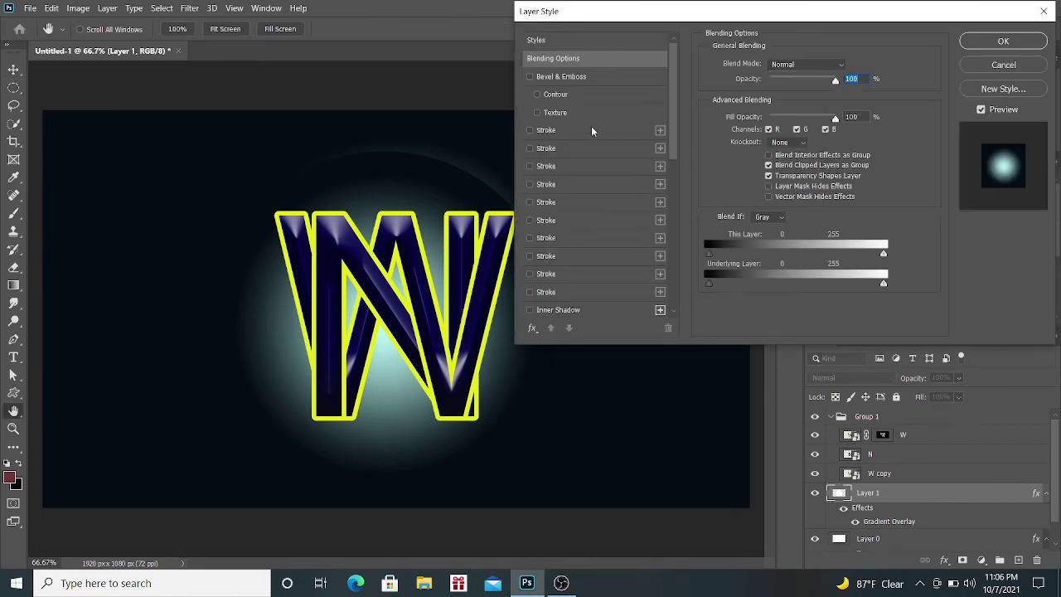
pyautogui.click(596, 130)
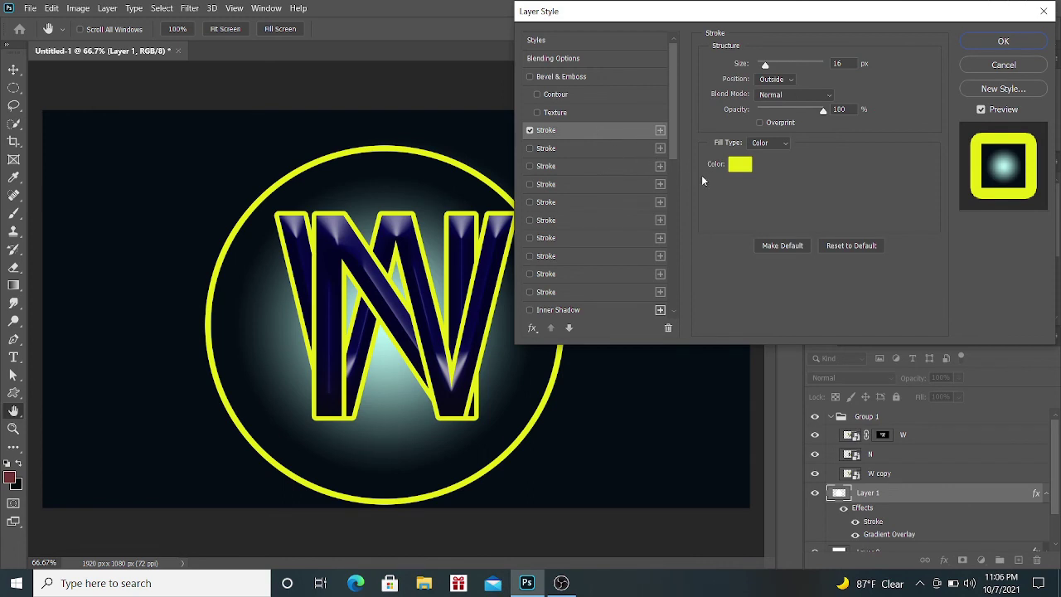
pyautogui.click(740, 165)
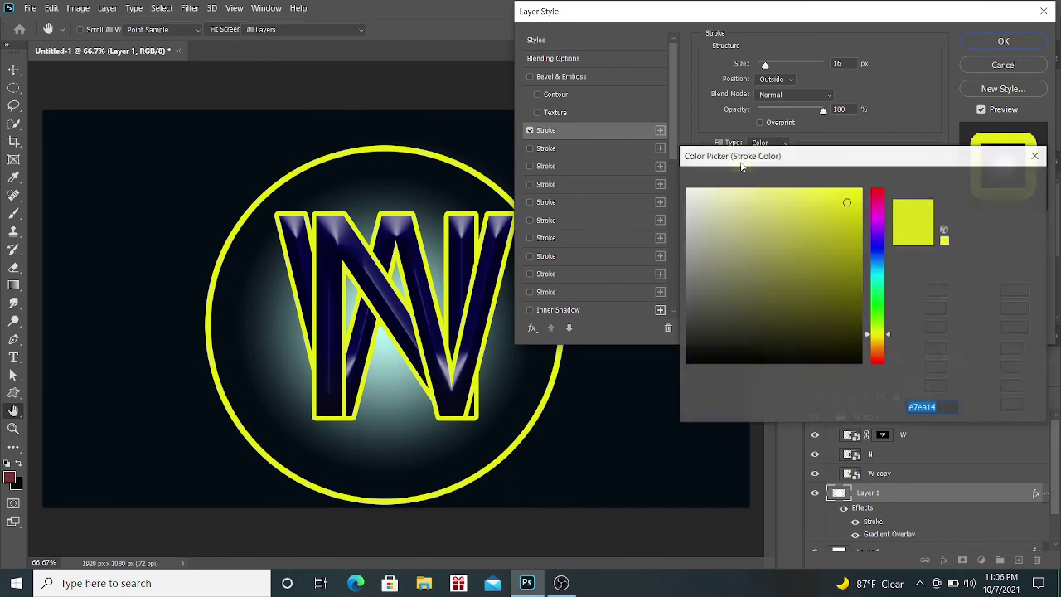
pyautogui.click(873, 249)
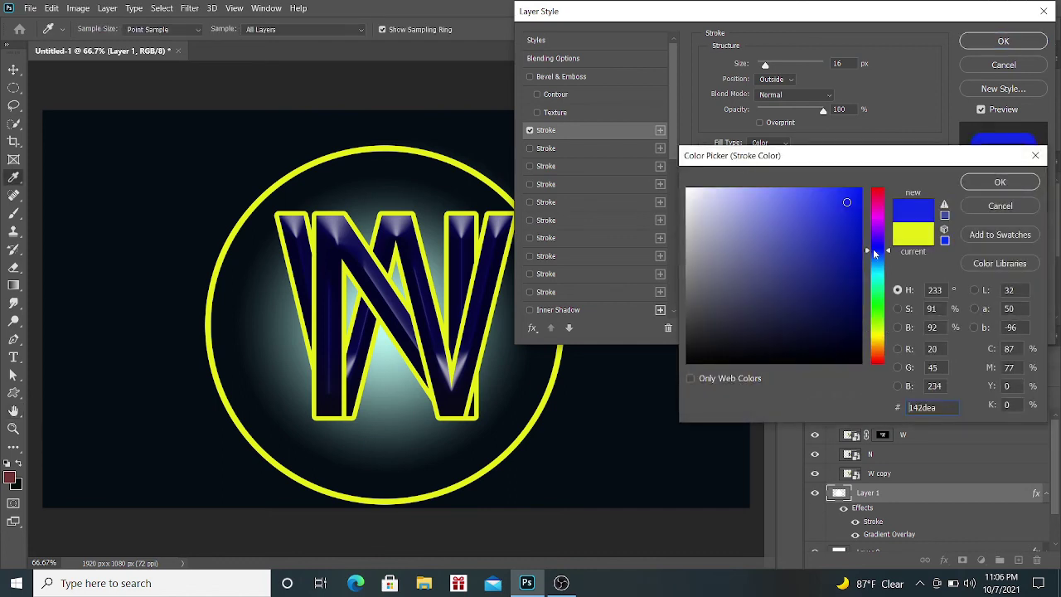
pyautogui.click(831, 300)
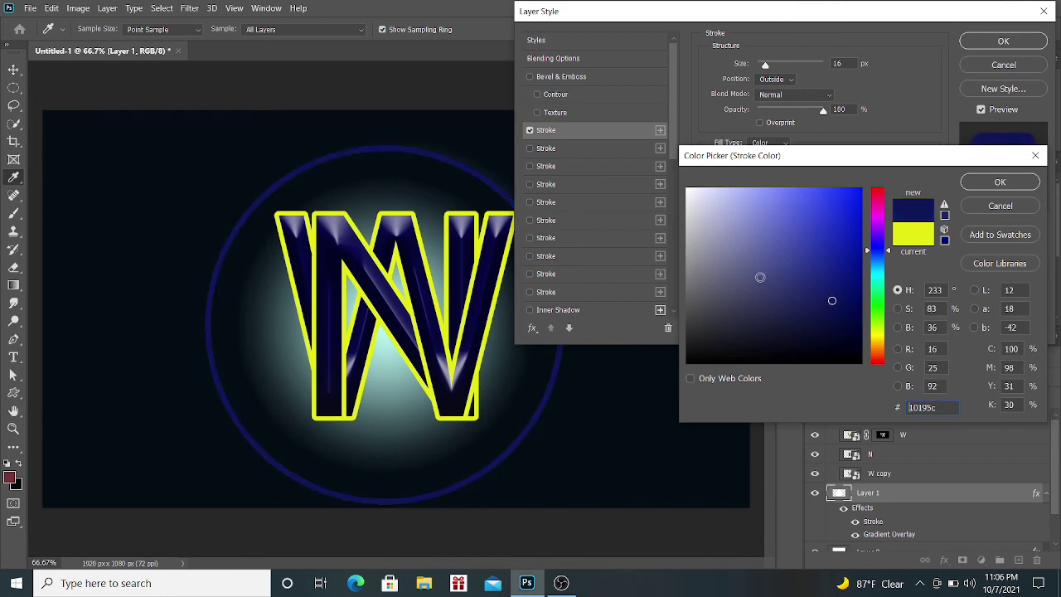
pyautogui.click(705, 210)
pyautogui.click(694, 196)
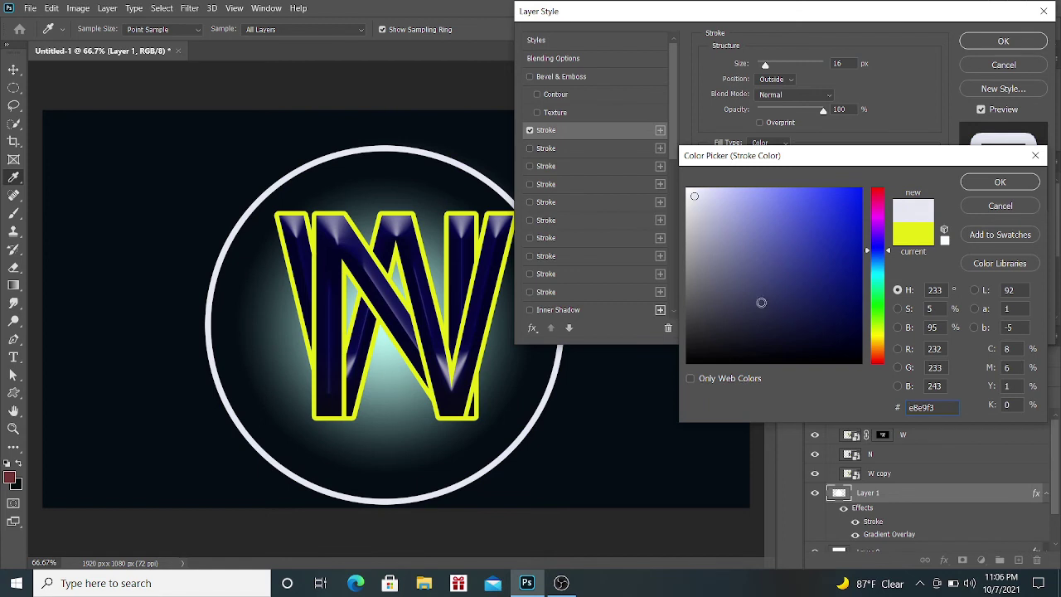
pyautogui.click(877, 335)
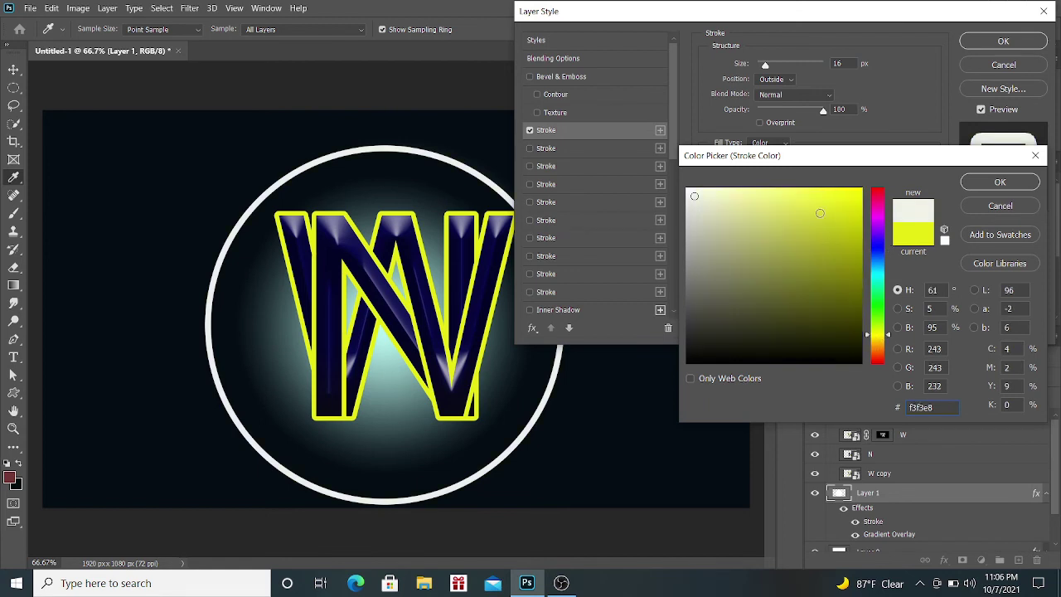
pyautogui.click(837, 210)
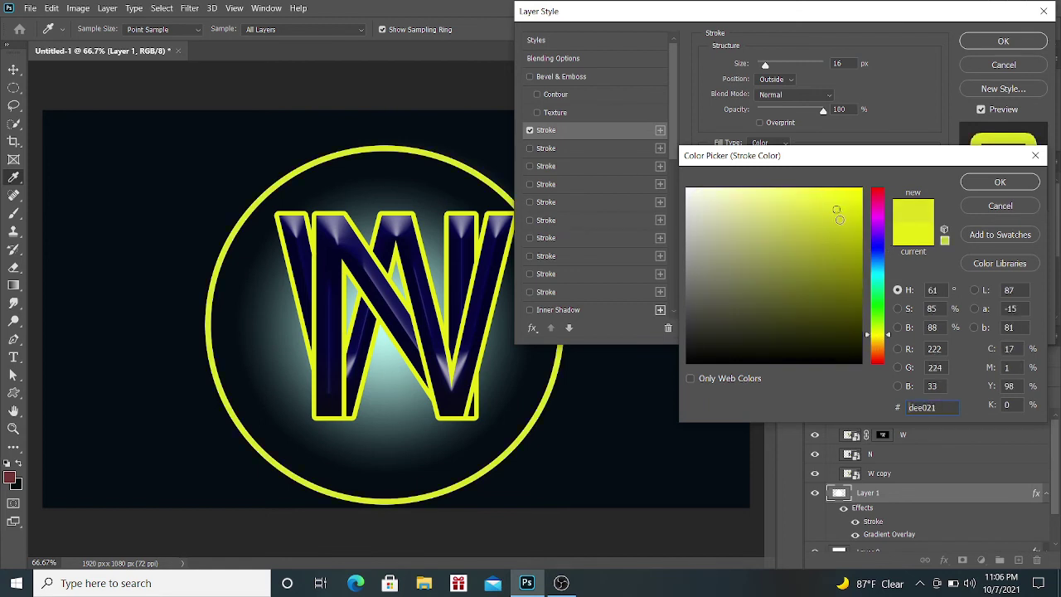
pyautogui.click(1004, 184)
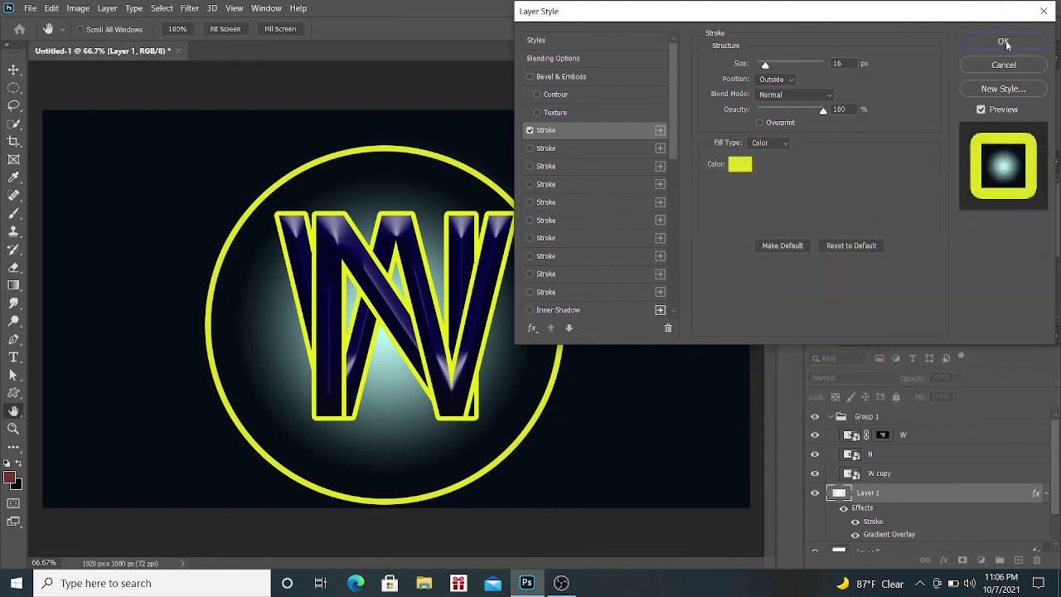
# Set the yellow Stroke position to Inside at 16 px and apply the layer style
pyautogui.click(790, 80)
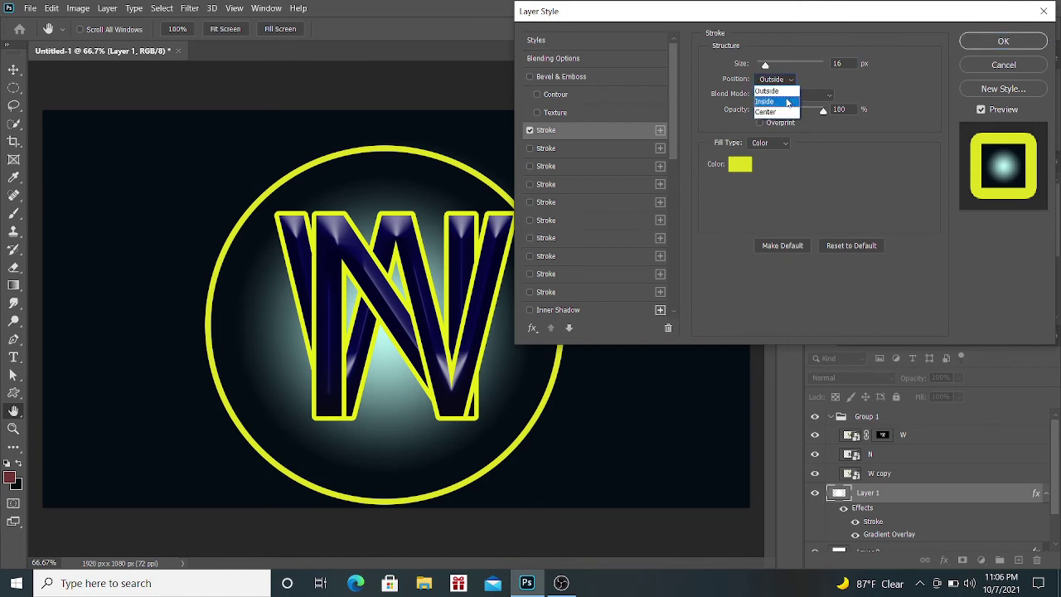
pyautogui.click(788, 101)
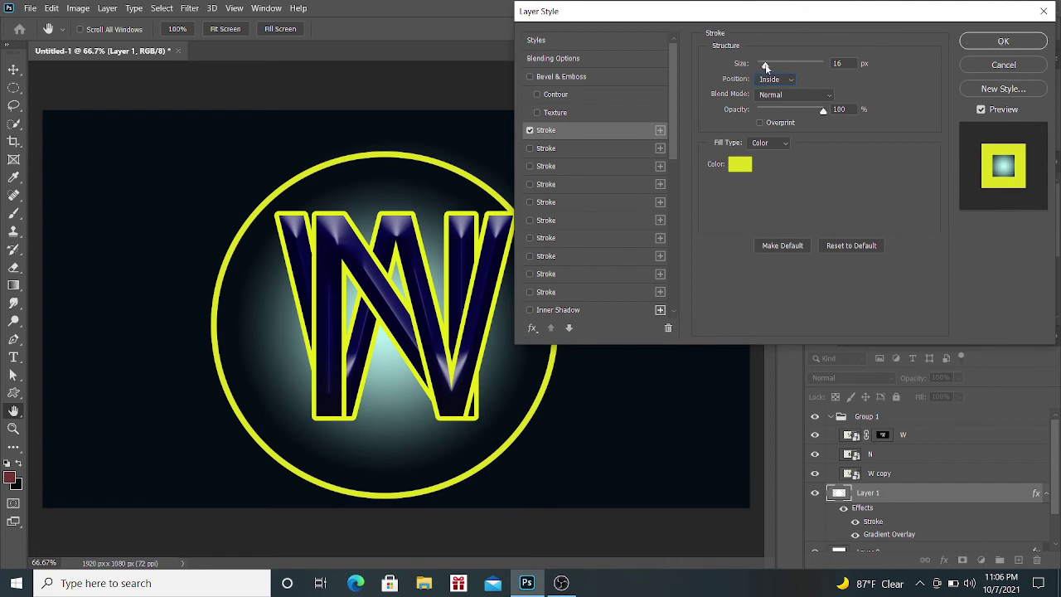
pyautogui.moveTo(765, 64)
pyautogui.mouseDown()
pyautogui.moveTo(787, 64)
pyautogui.moveTo(766, 74)
pyautogui.mouseUp()
pyautogui.click(996, 43)
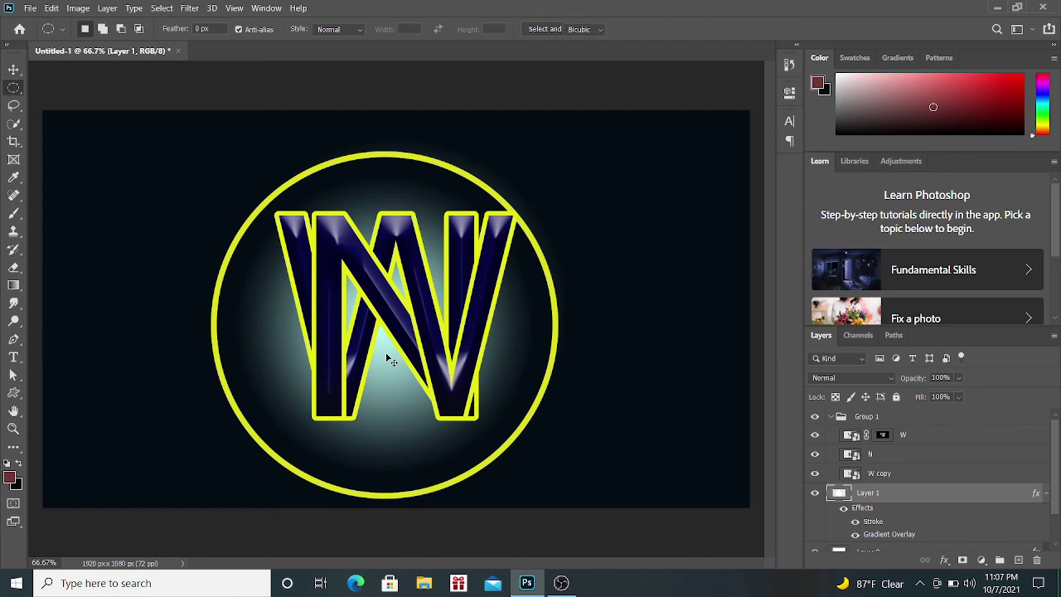
# Free-transform the ringed circle on Layer 1 to about 99.68% and commit it
pyautogui.hotkey('ctrl', 't')
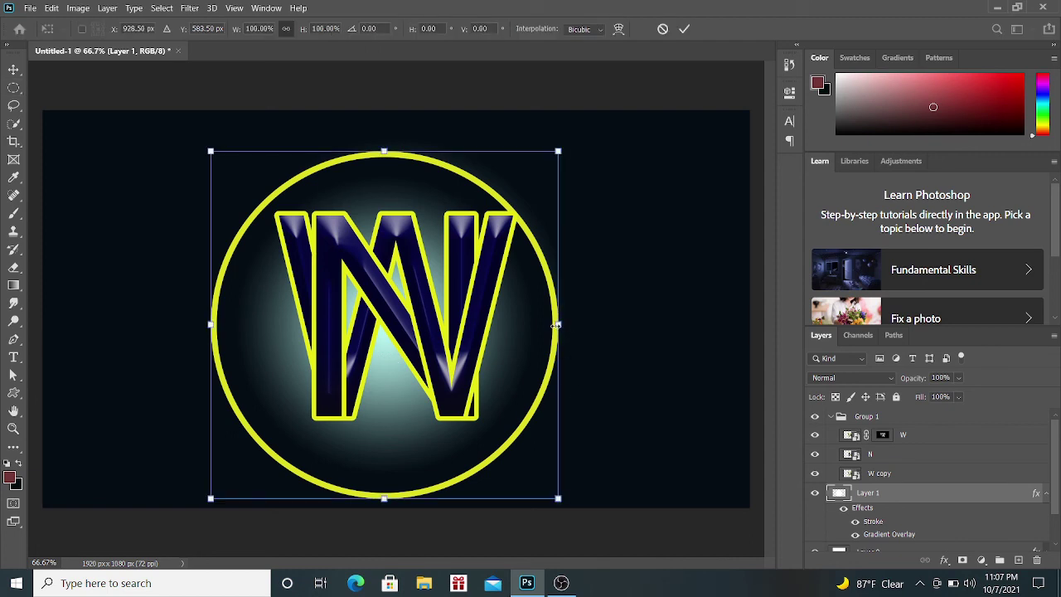
pyautogui.moveTo(555, 325); pyautogui.dragTo(572, 325)
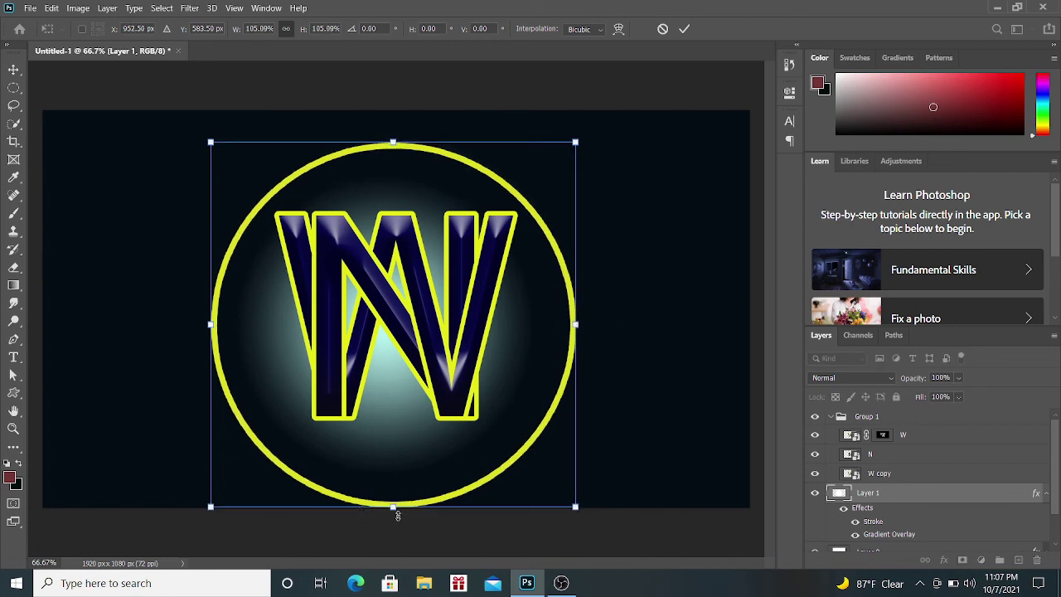
pyautogui.moveTo(391, 508); pyautogui.dragTo(392, 489)
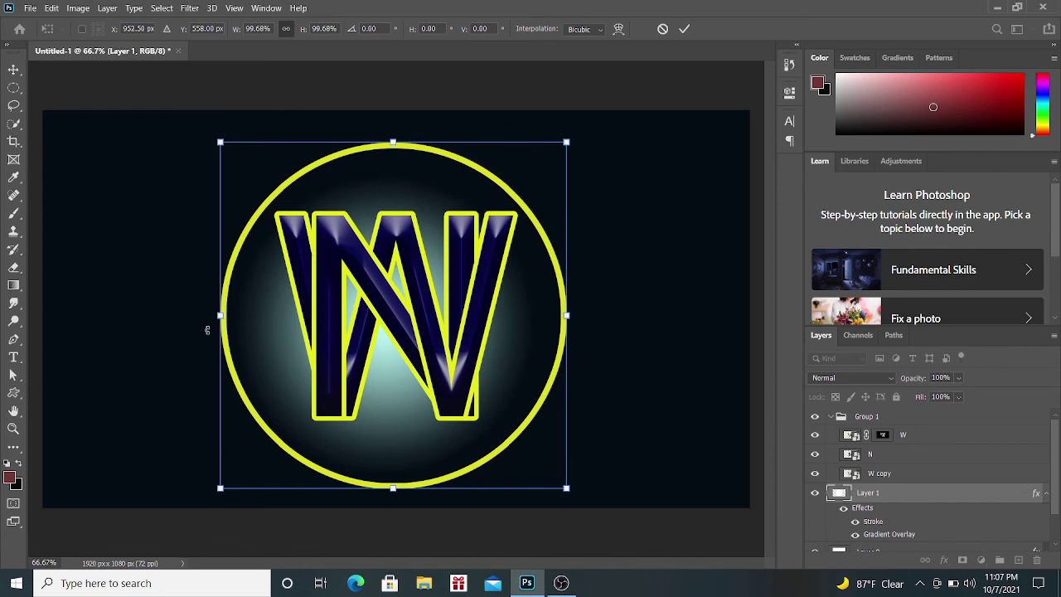
pyautogui.click(12, 73)
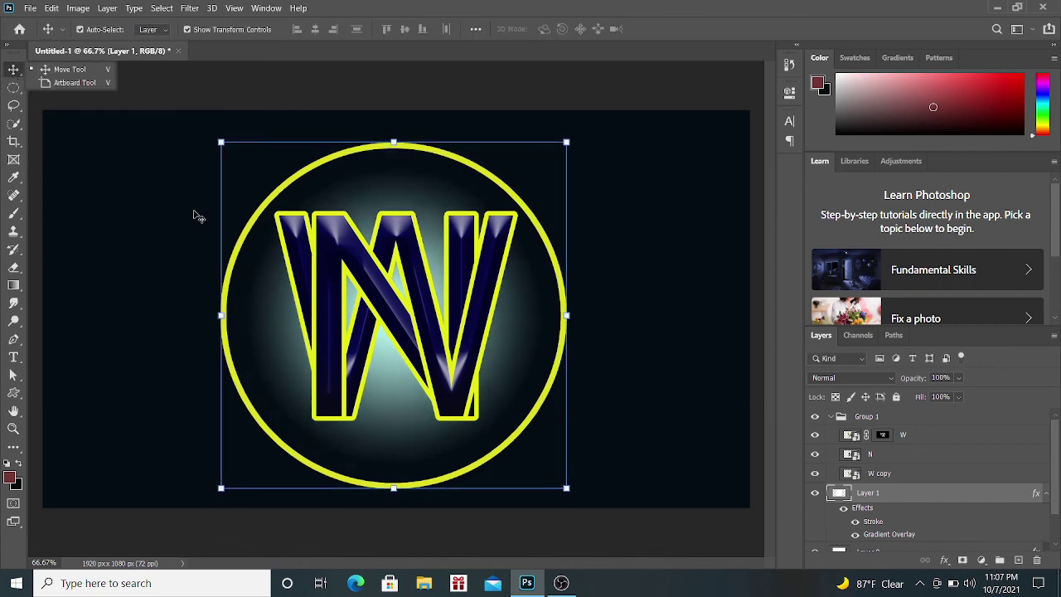
# Centre the yellow-ringed circle (Layer 1) horizontally and vertically on the canvas
pyautogui.hotkey('ctrl', 'a')
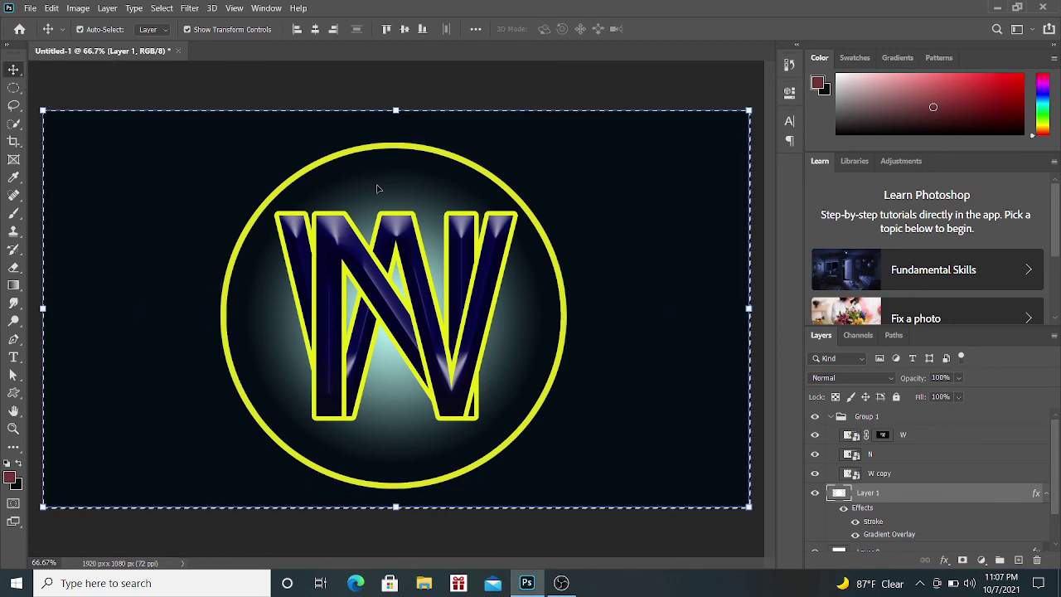
pyautogui.click(316, 31)
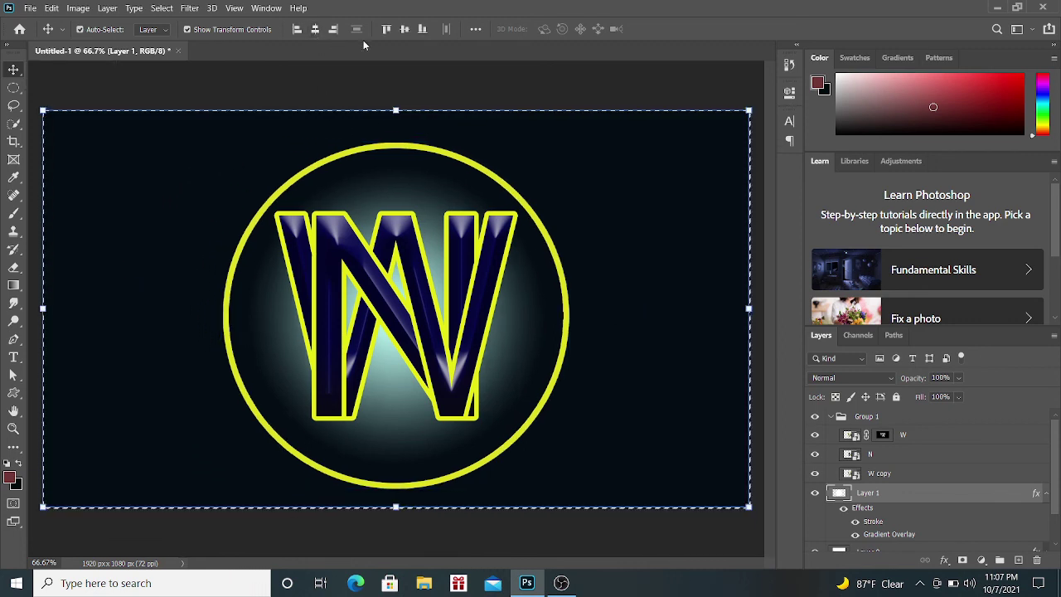
pyautogui.click(405, 30)
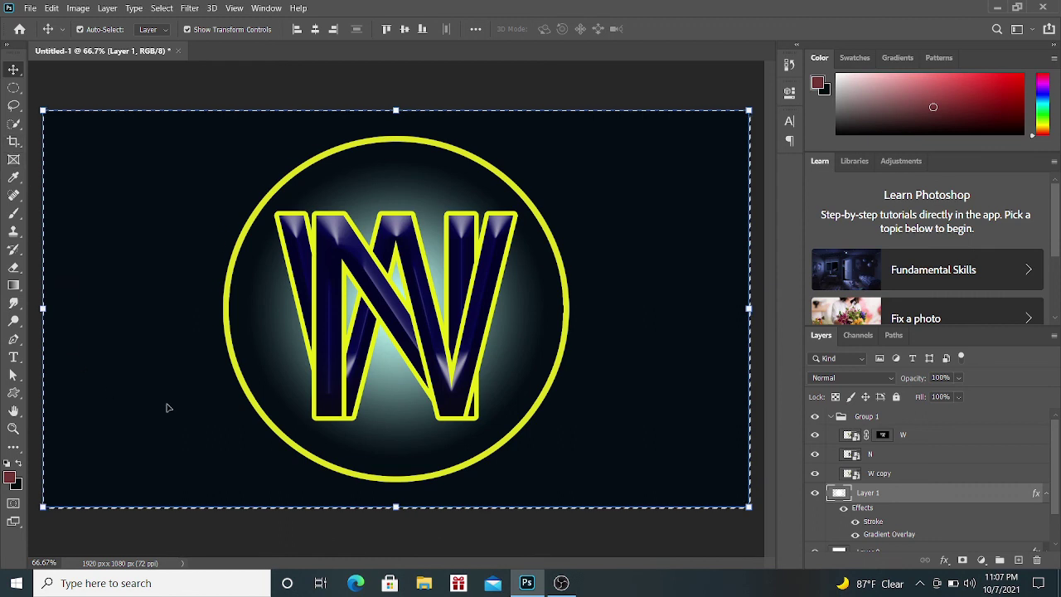
pyautogui.press('ctrl')
pyautogui.hotkey('ctrl', 'd')
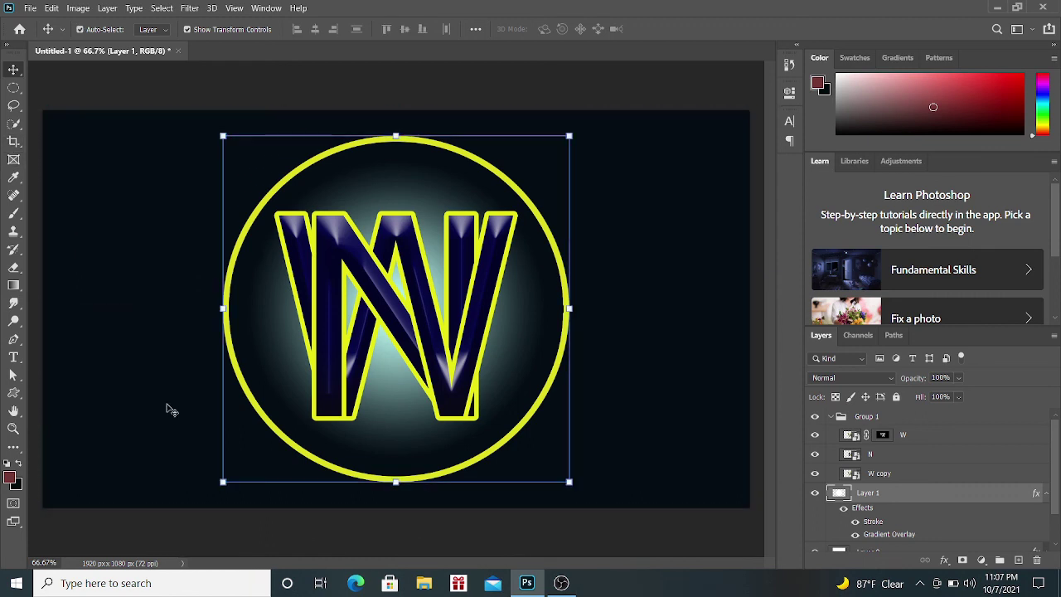
# Centre the Group 1 N/W letters horizontally and vertically on the canvas
pyautogui.click(901, 417)
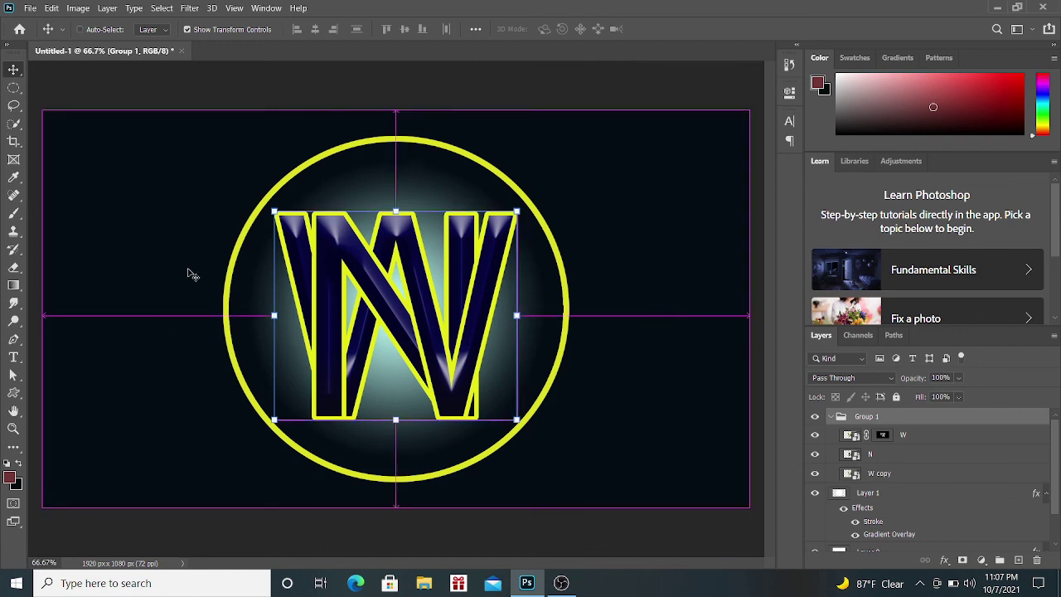
pyautogui.hotkey('ctrl', 'a')
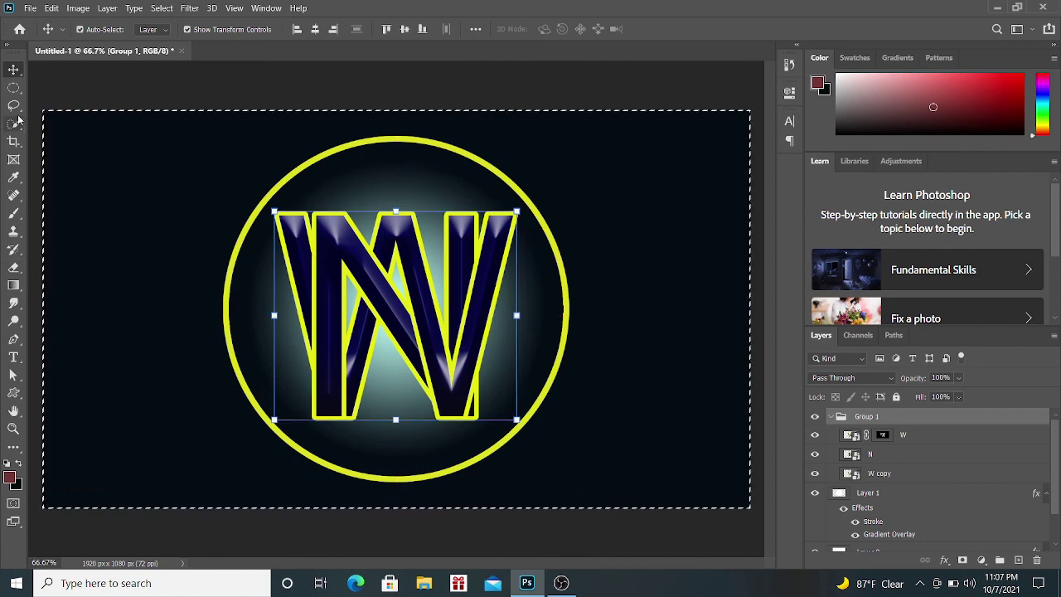
pyautogui.click(315, 30)
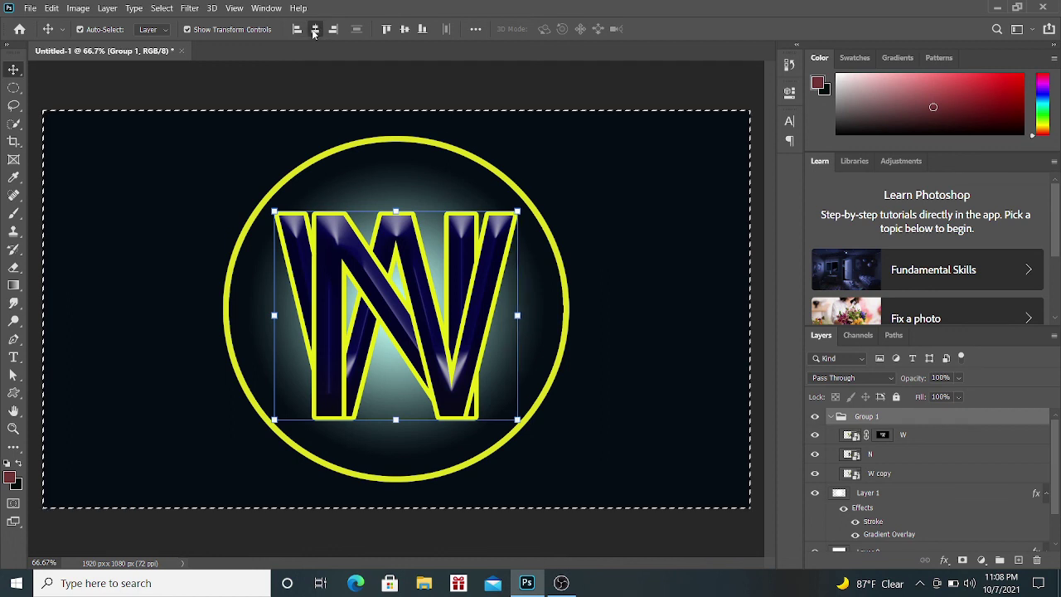
pyautogui.click(404, 30)
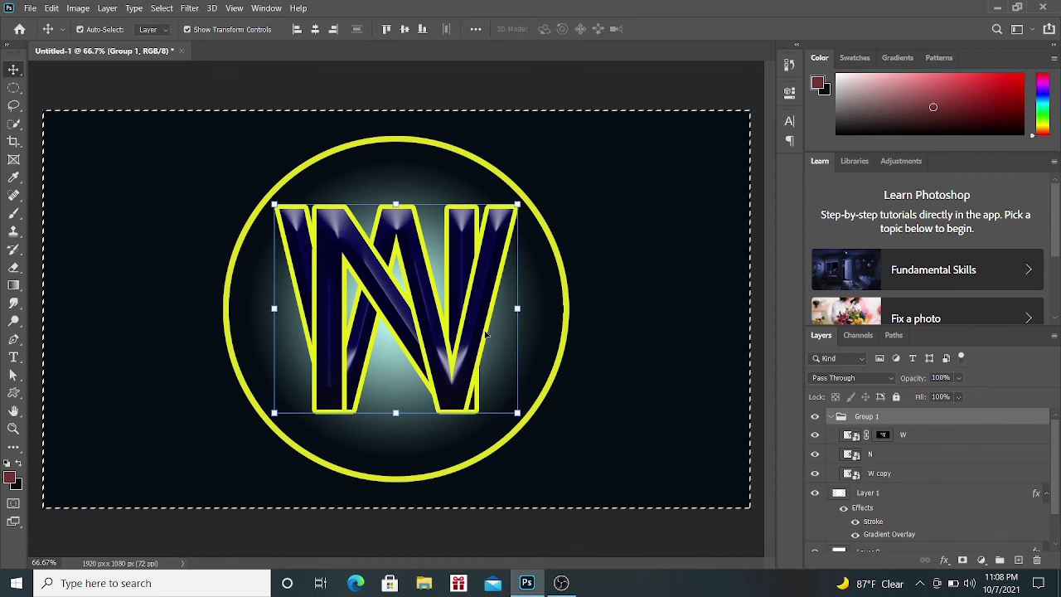
# Hide Layer 0's dark backdrop, leaving the ringed logo on a transparent canvas
pyautogui.click(921, 436)
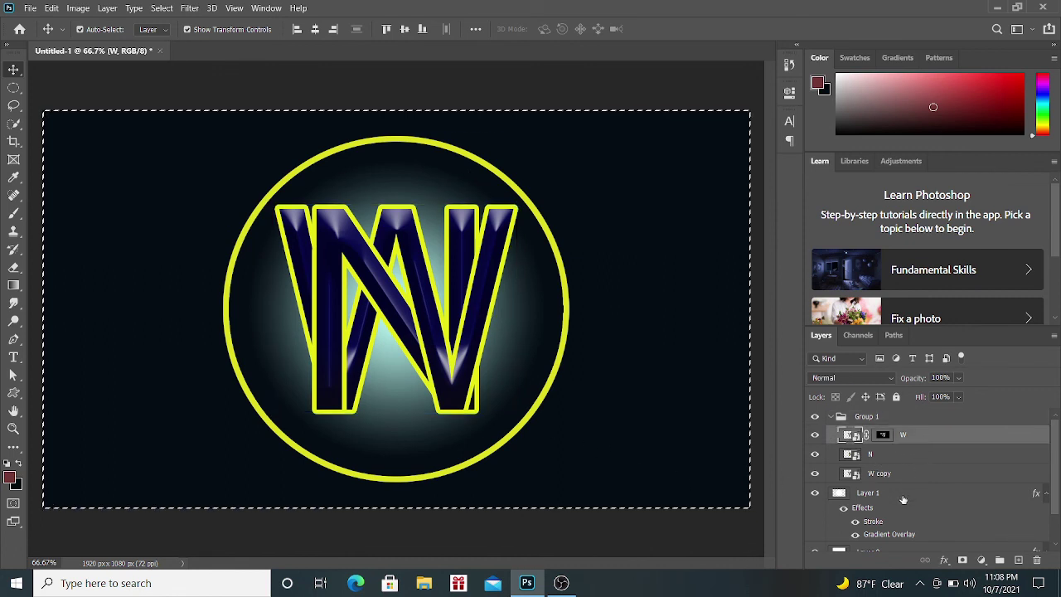
pyautogui.scroll(-1, 901, 499)
pyautogui.scroll(-1, 905, 501)
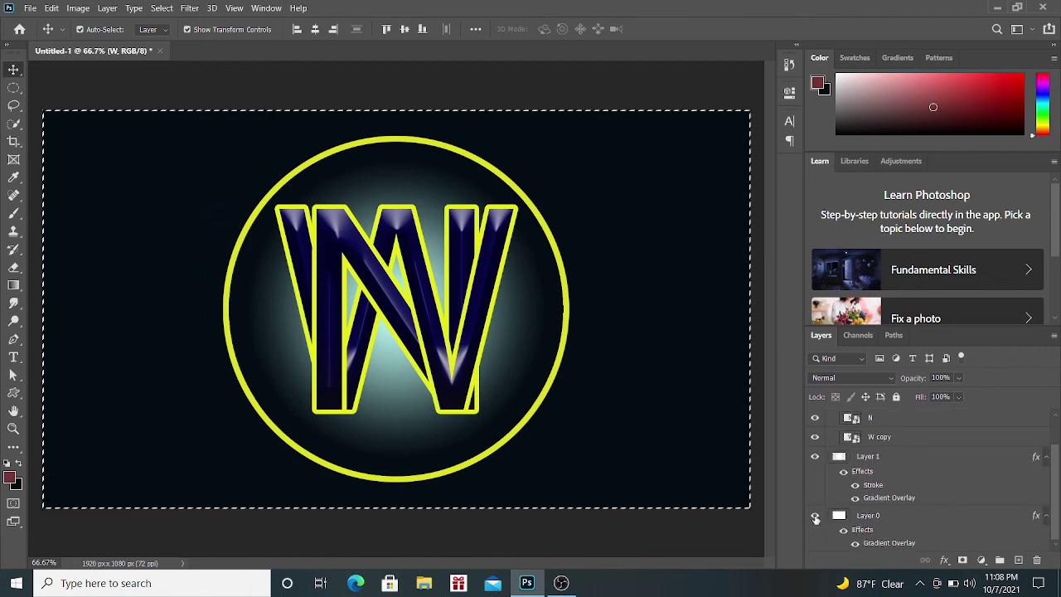
pyautogui.click(815, 516)
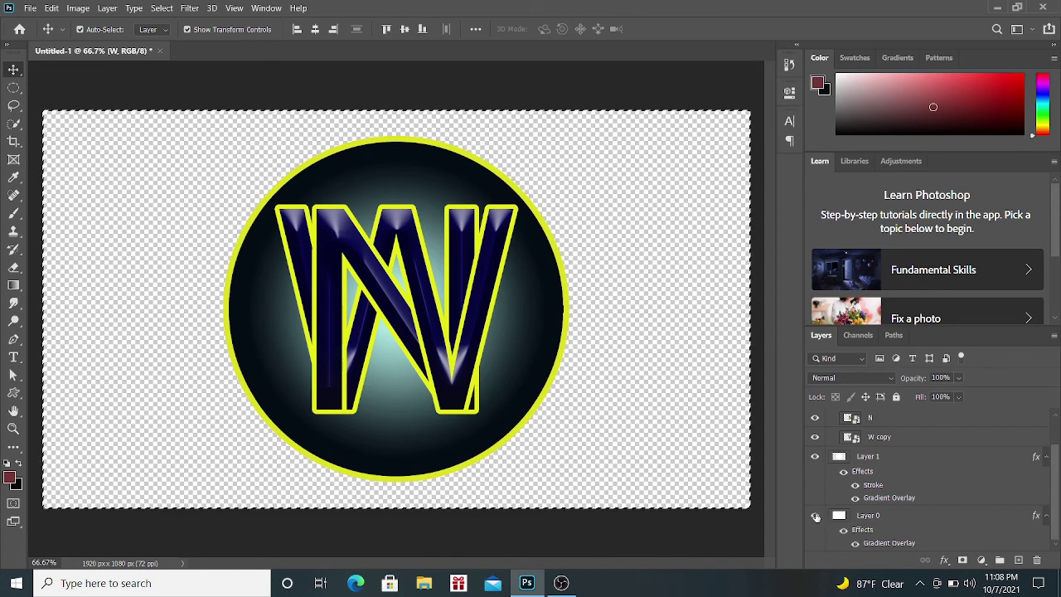
pyautogui.click(815, 516)
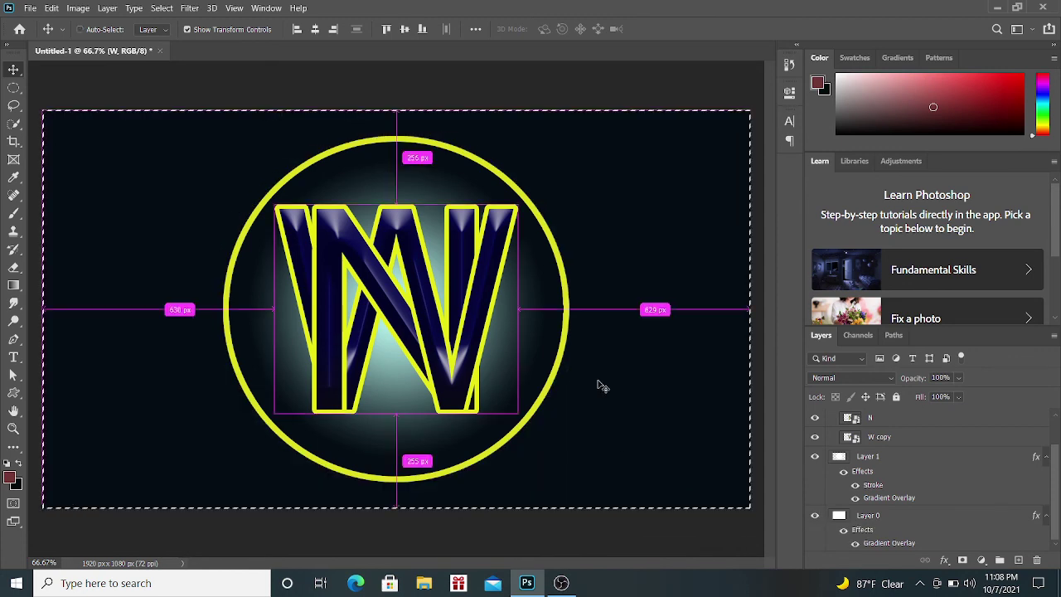
pyautogui.hotkey('ctrl', 'd')
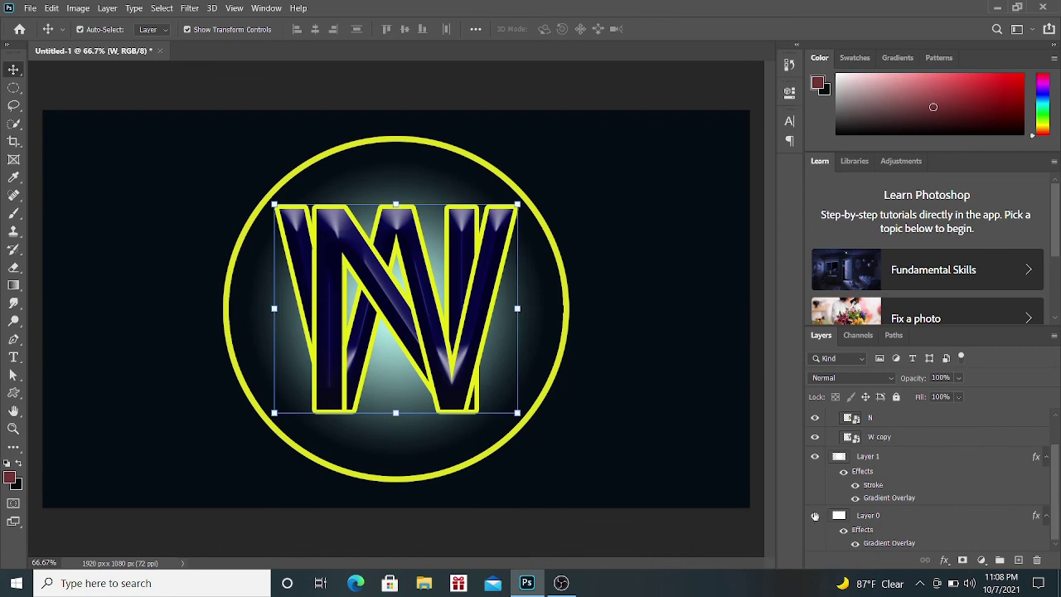
pyautogui.click(814, 515)
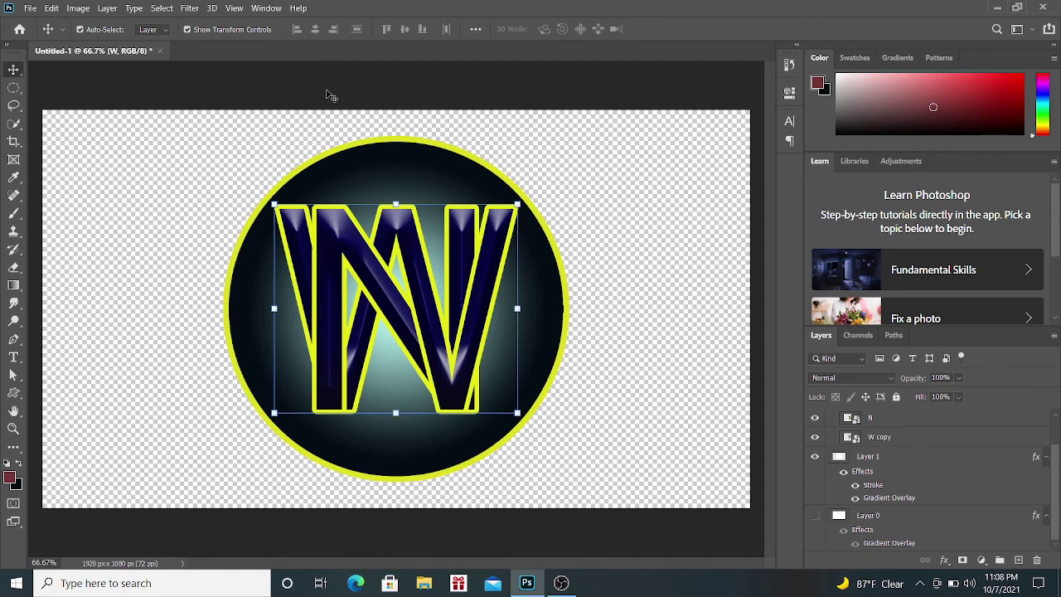
# Save the document as PNG file 'logo 3' on New Volume (F:) with default PNG options
pyautogui.click(30, 10)
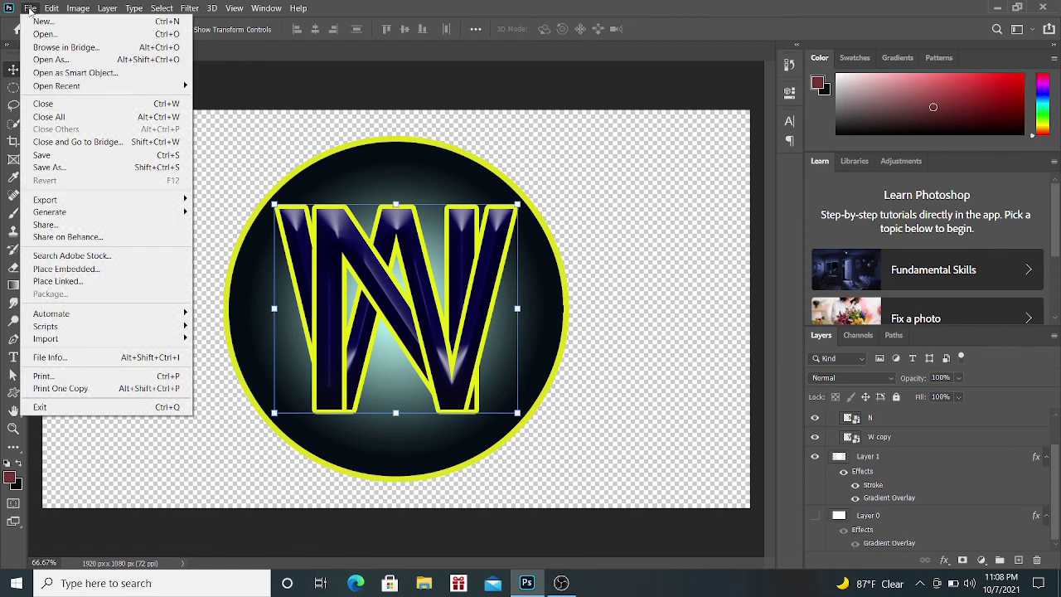
pyautogui.click(61, 157)
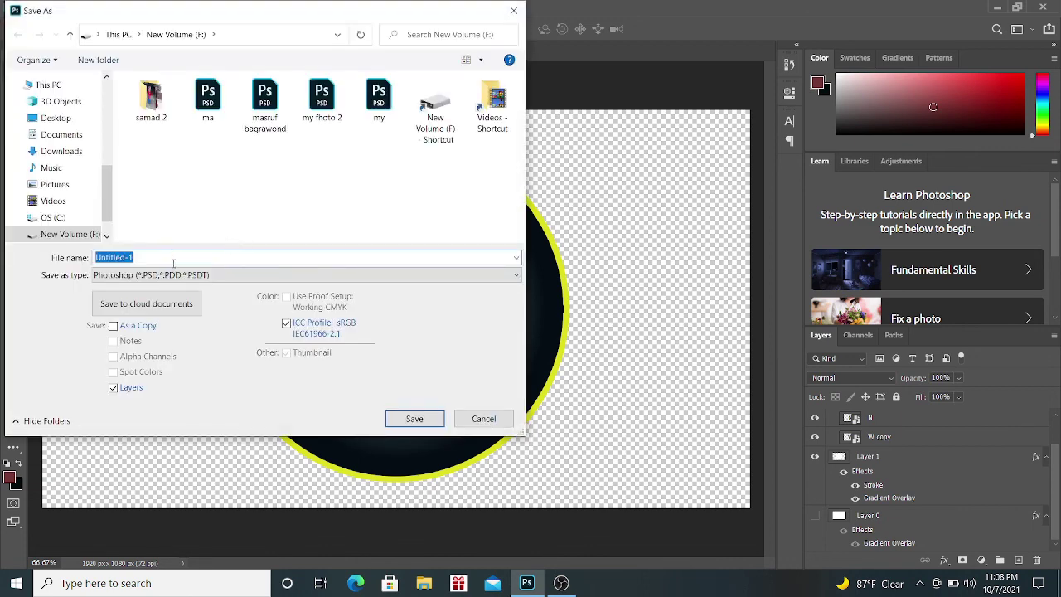
pyautogui.click(161, 257)
pyautogui.press('BackSpace')
pyautogui.press('BackSpace')
pyautogui.press('BackSpace')
pyautogui.press('BackSpace')
pyautogui.press('BackSpace')
pyautogui.write('logo')
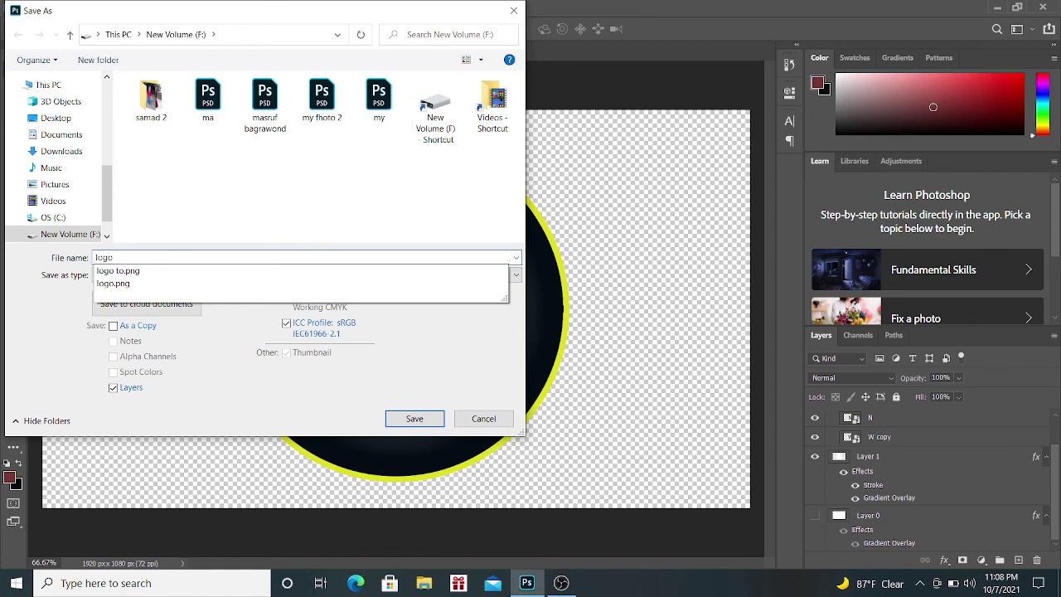
pyautogui.write('3')
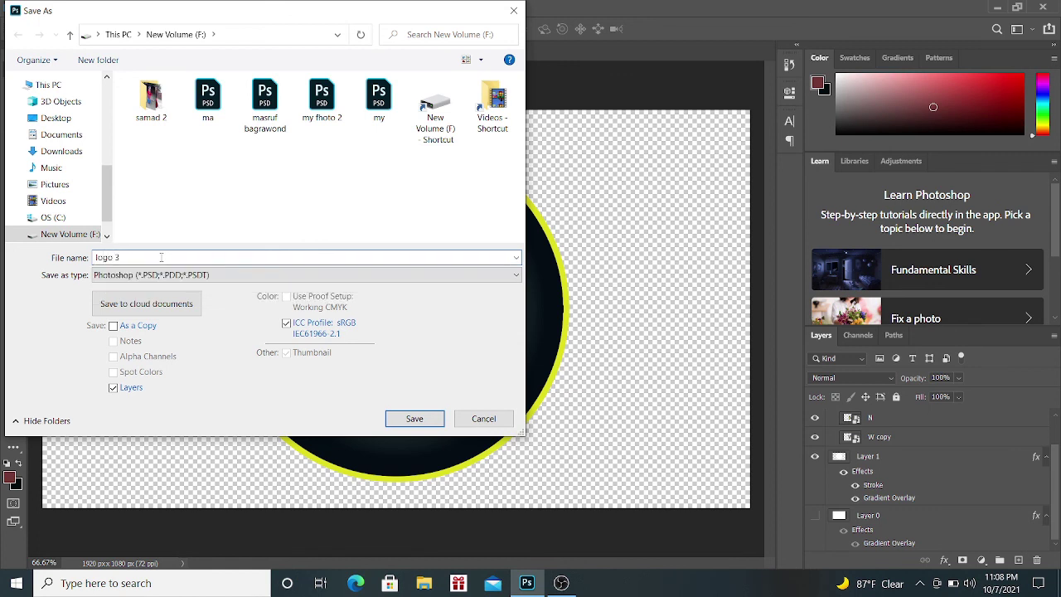
pyautogui.click(516, 276)
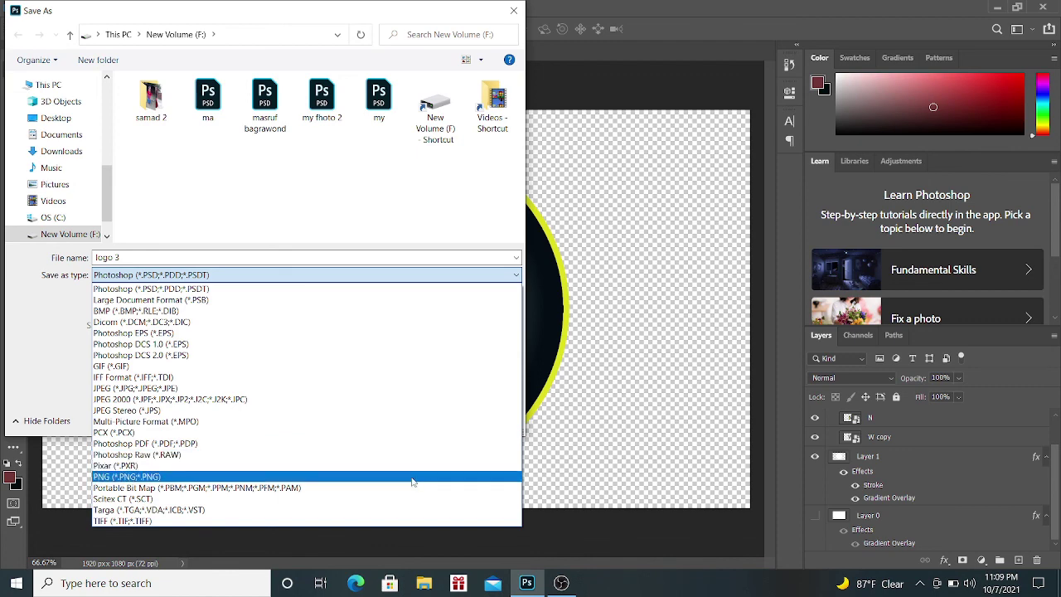
pyautogui.click(408, 479)
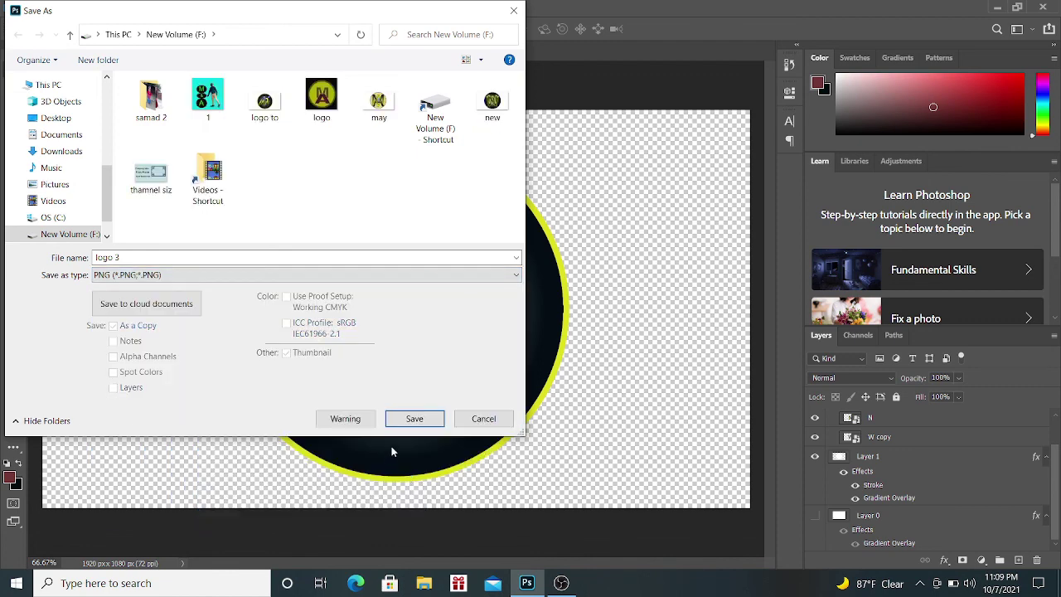
pyautogui.click(415, 420)
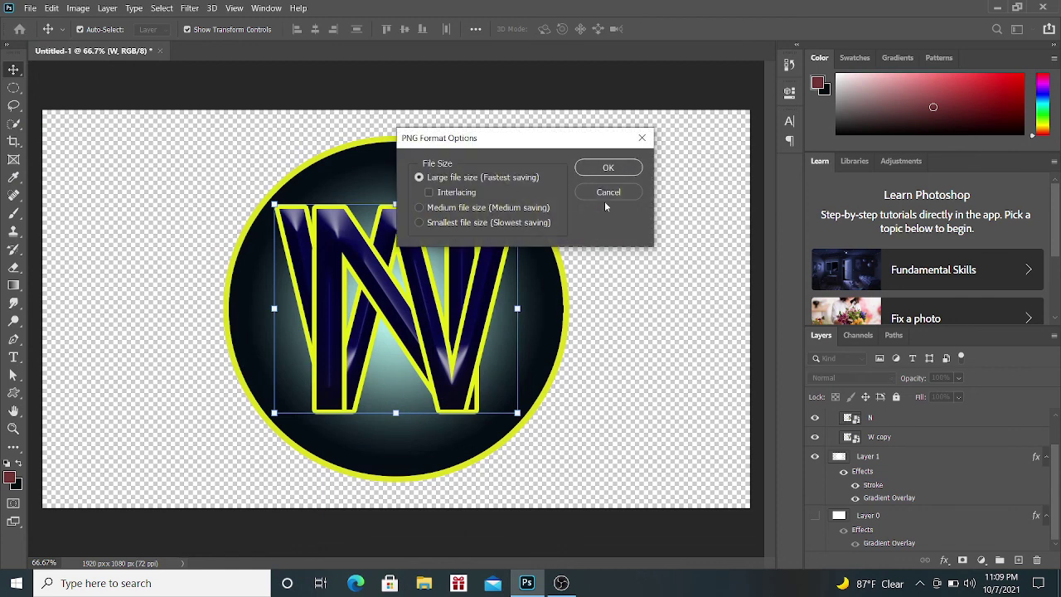
pyautogui.click(609, 168)
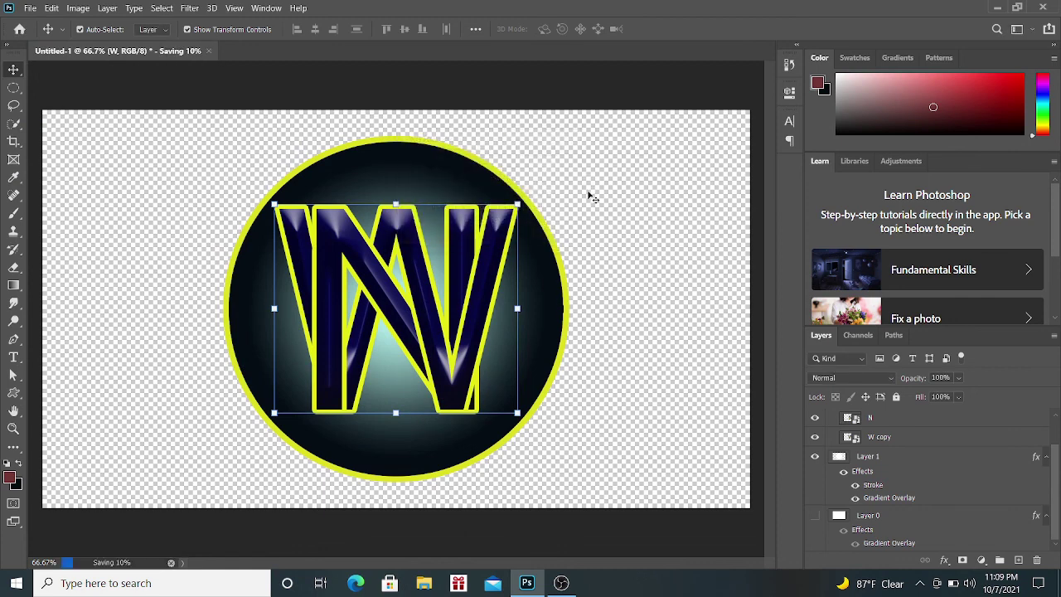